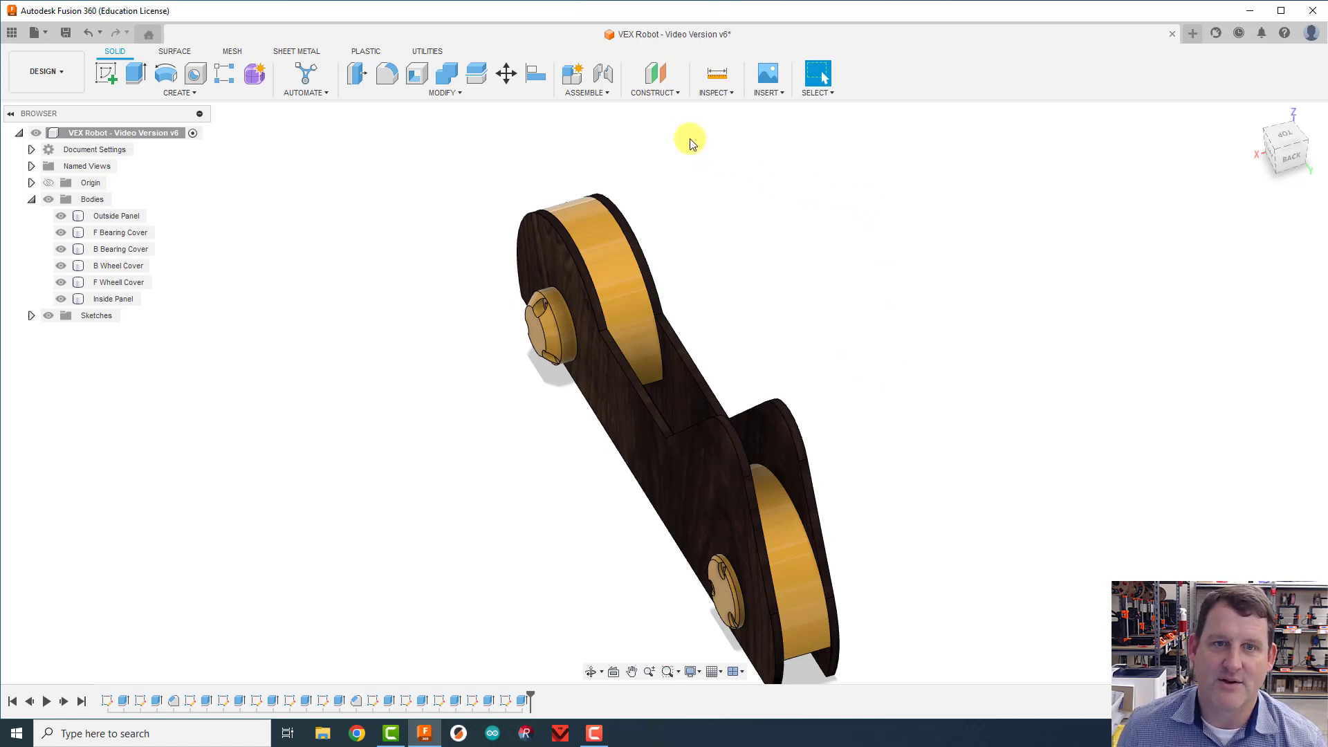
Step: Create a midplane between the outer faces of the Outside Panel and the Inside Panel
{"action": "left_click", "coordinate": [654, 92]}
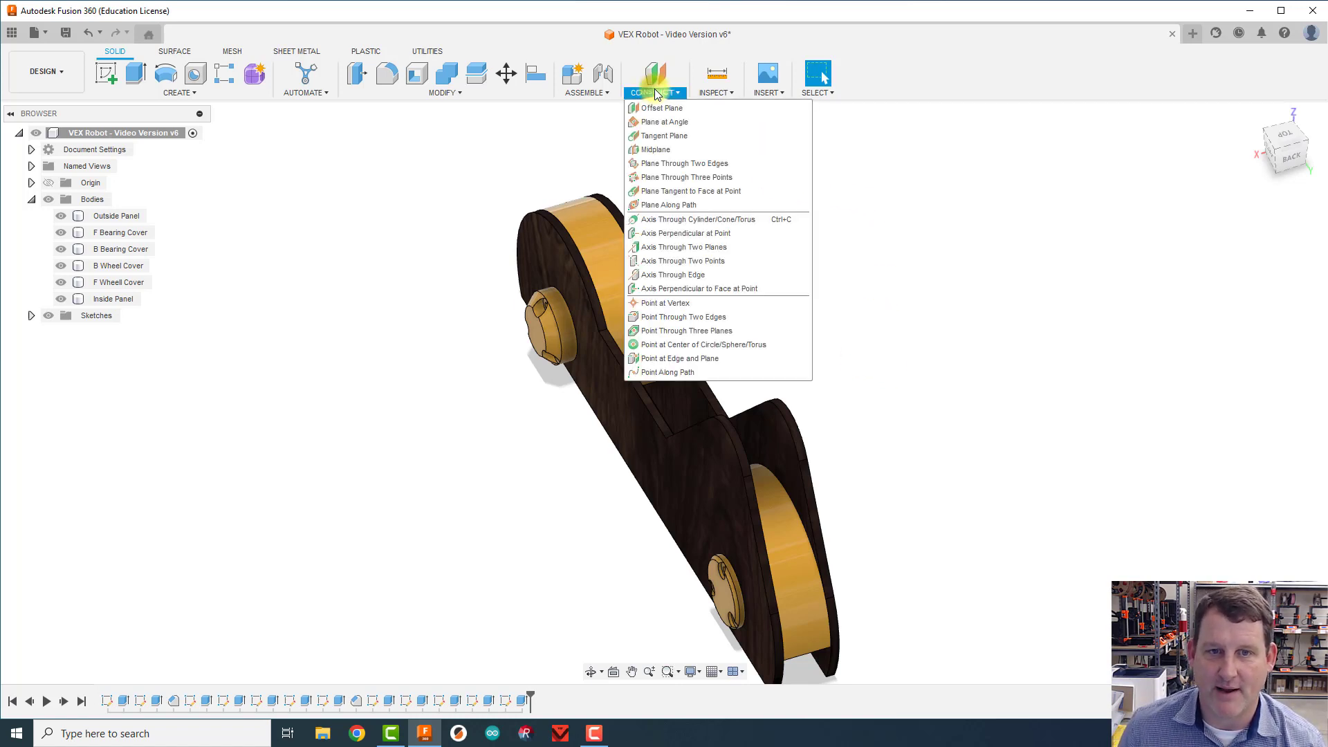
{"action": "left_click", "coordinate": [665, 153]}
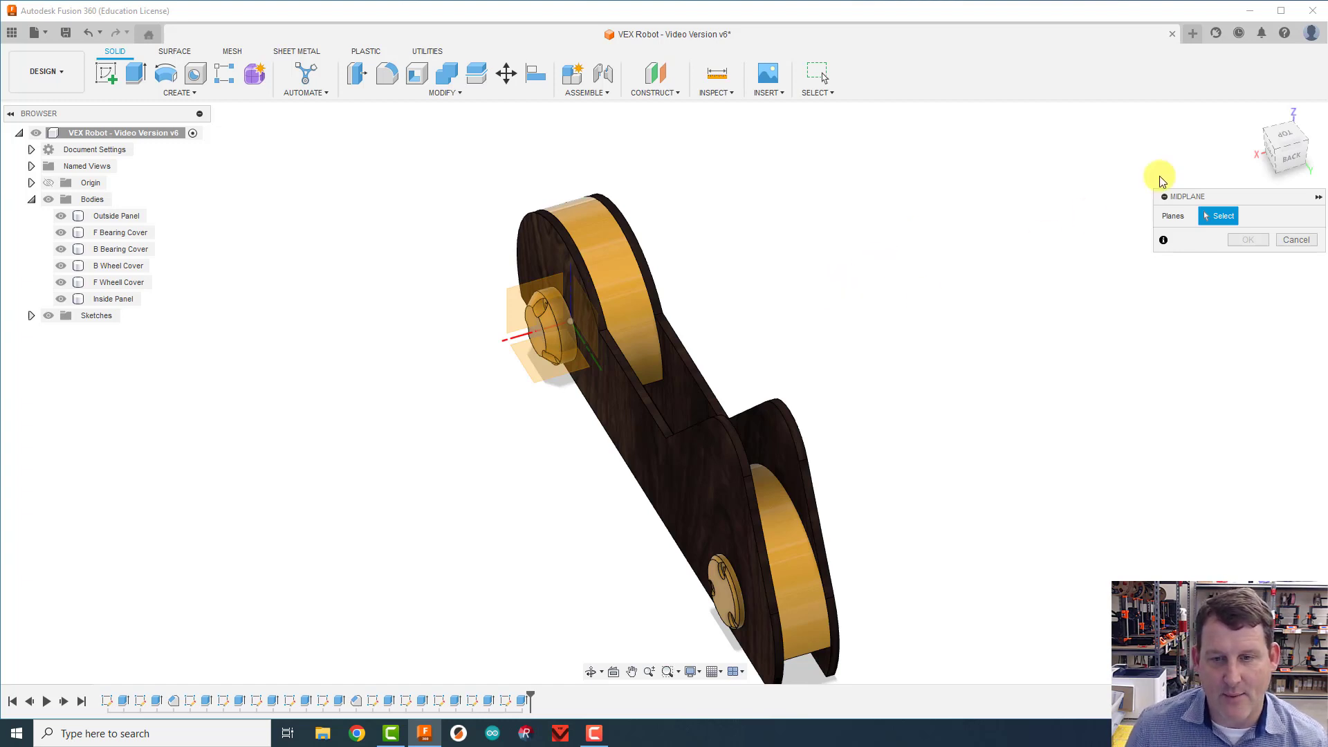
{"action": "left_click_drag", "start_coordinate": [1278, 137], "coordinate": [1237, 131]}
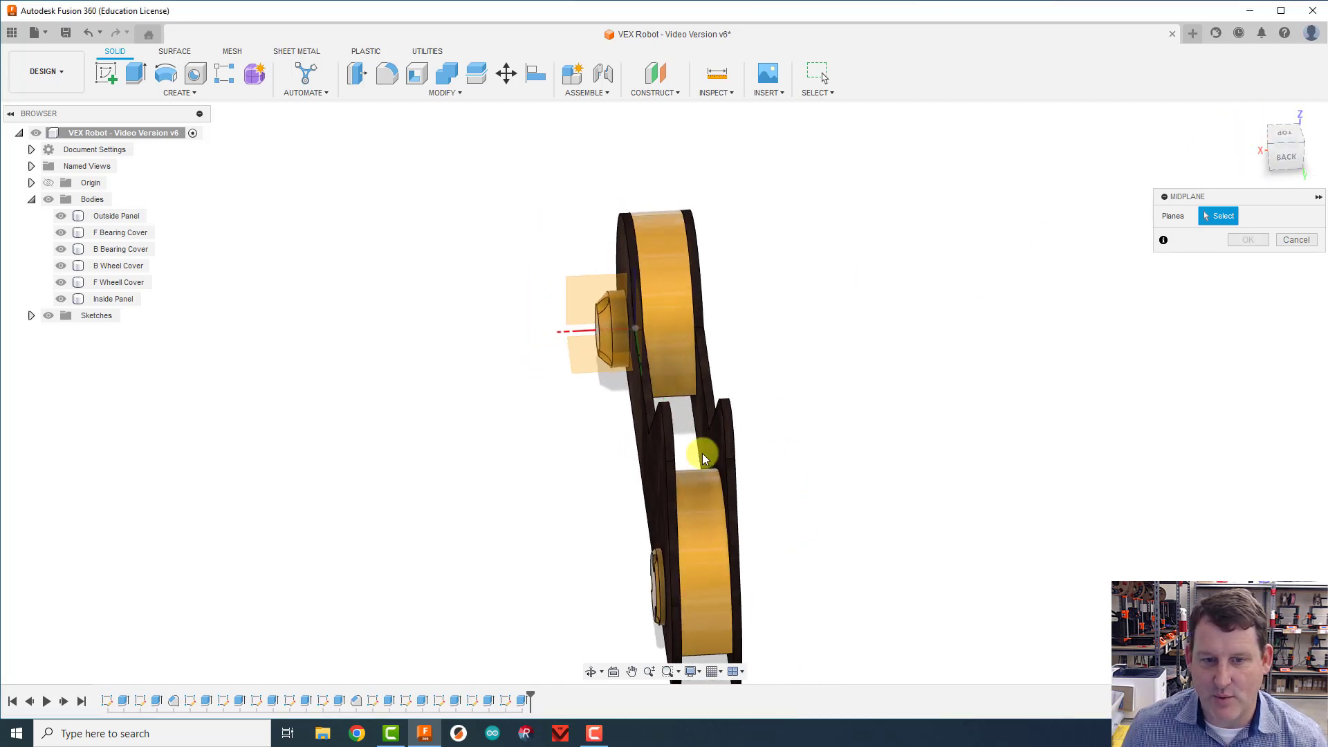
{"action": "left_click", "coordinate": [650, 475]}
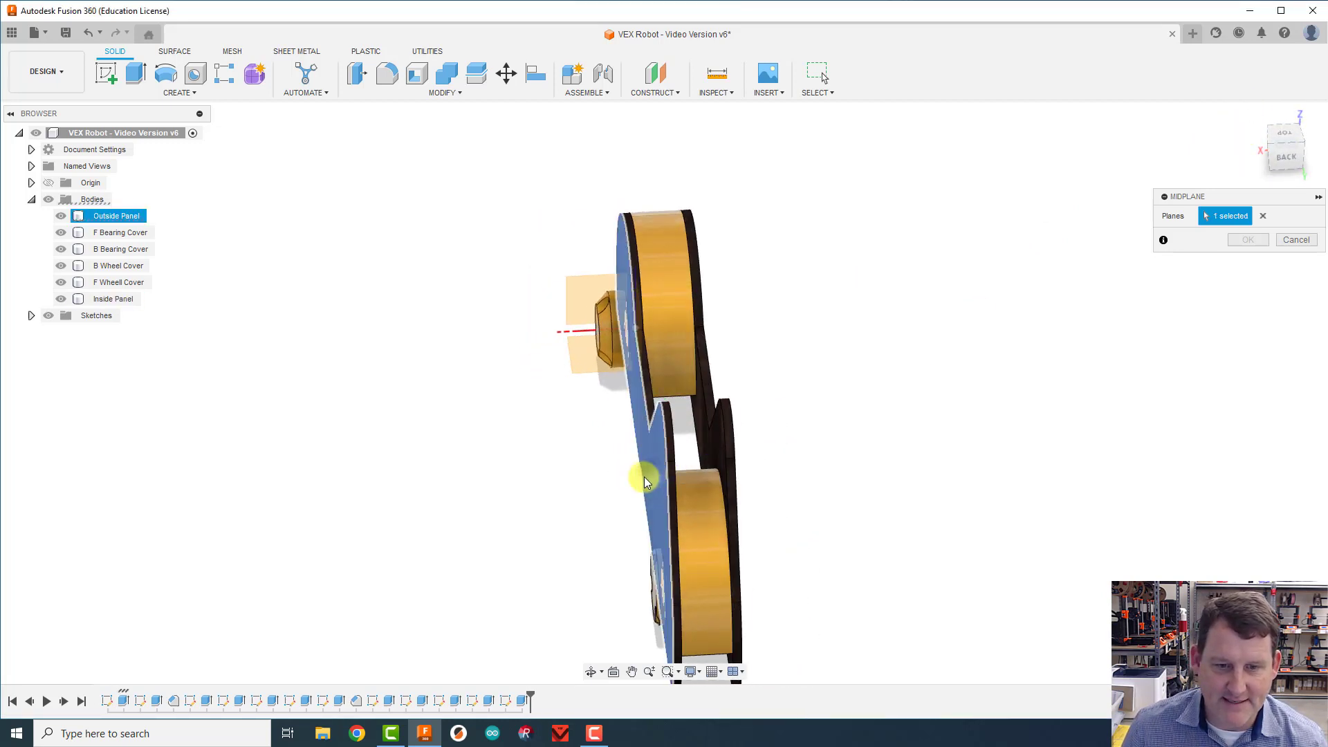
{"action": "mouse_move", "coordinate": [1283, 135]}
{"action": "left_mouse_down"}
{"action": "mouse_move", "coordinate": [1265, 149]}
{"action": "mouse_move", "coordinate": [1224, 140]}
{"action": "mouse_move", "coordinate": [1210, 235]}
{"action": "left_mouse_up"}
{"action": "left_click", "coordinate": [715, 455]}
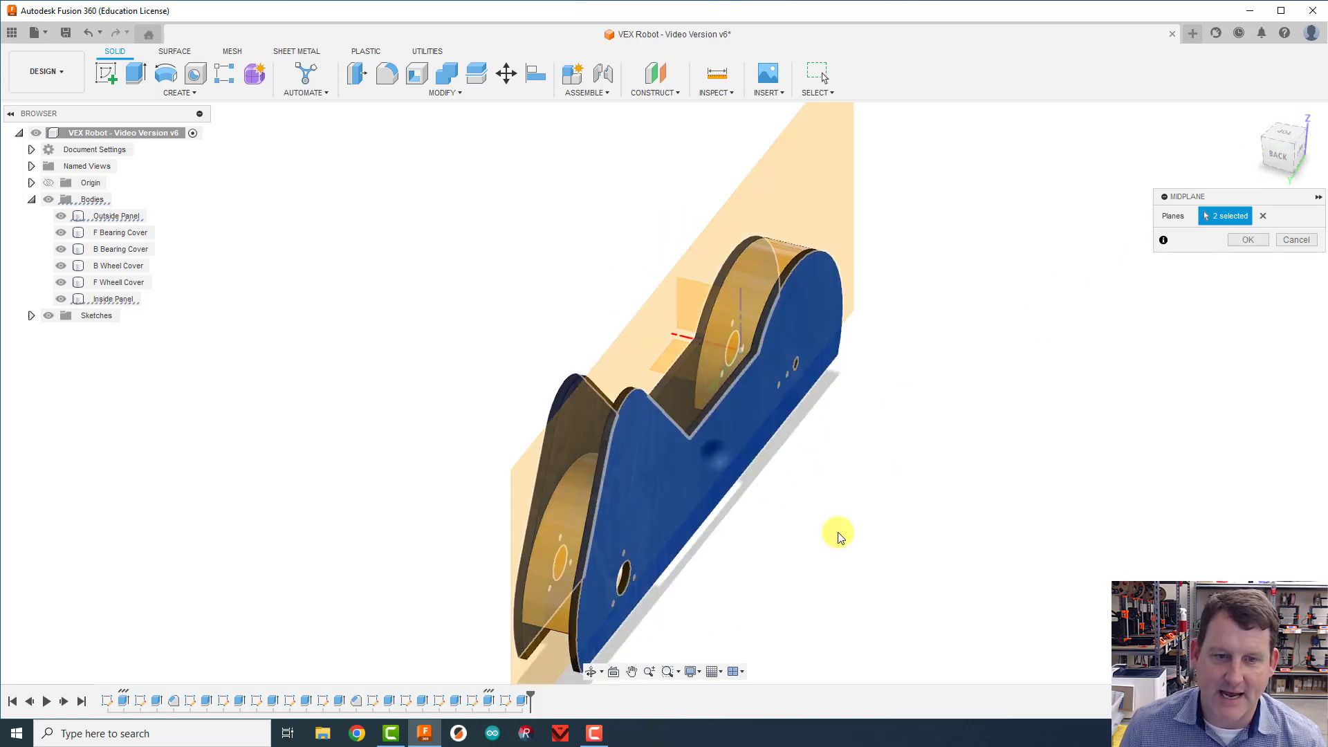
{"action": "left_click_drag", "start_coordinate": [1279, 159], "coordinate": [1327, 149]}
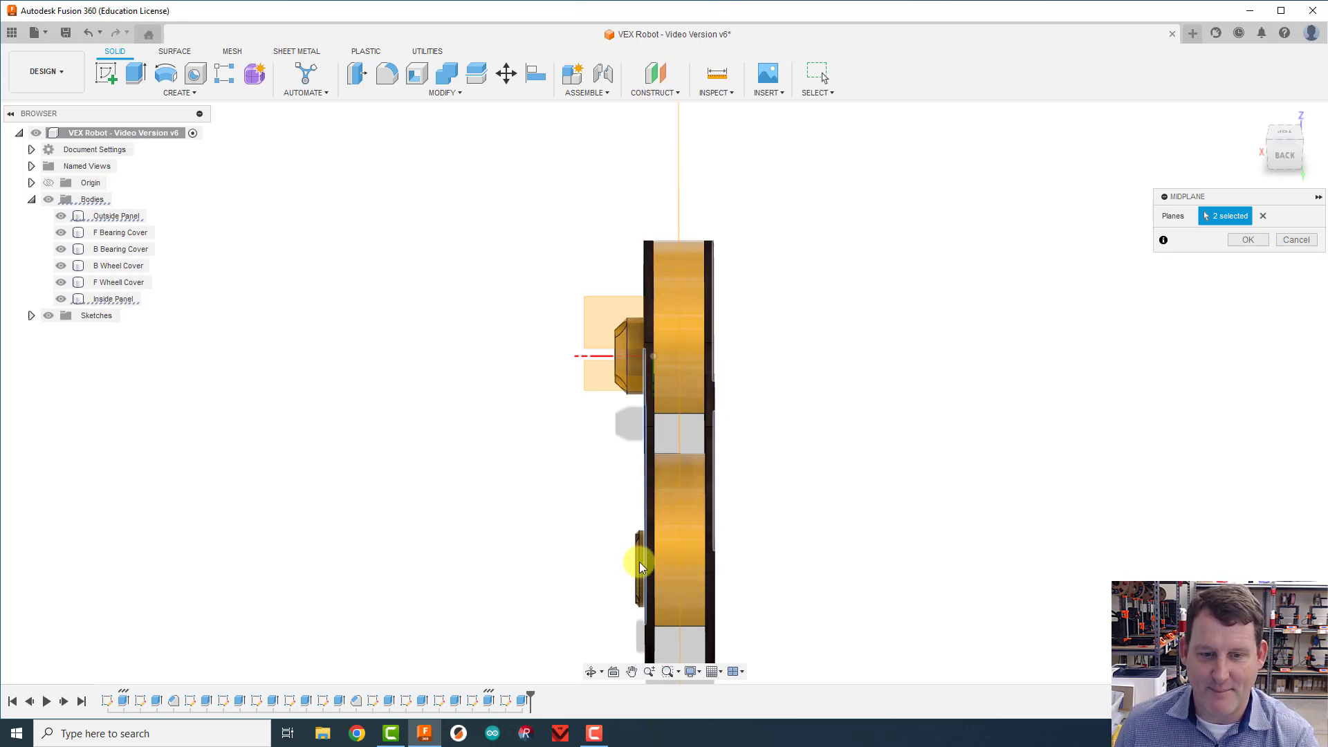
{"action": "left_click", "coordinate": [1247, 240]}
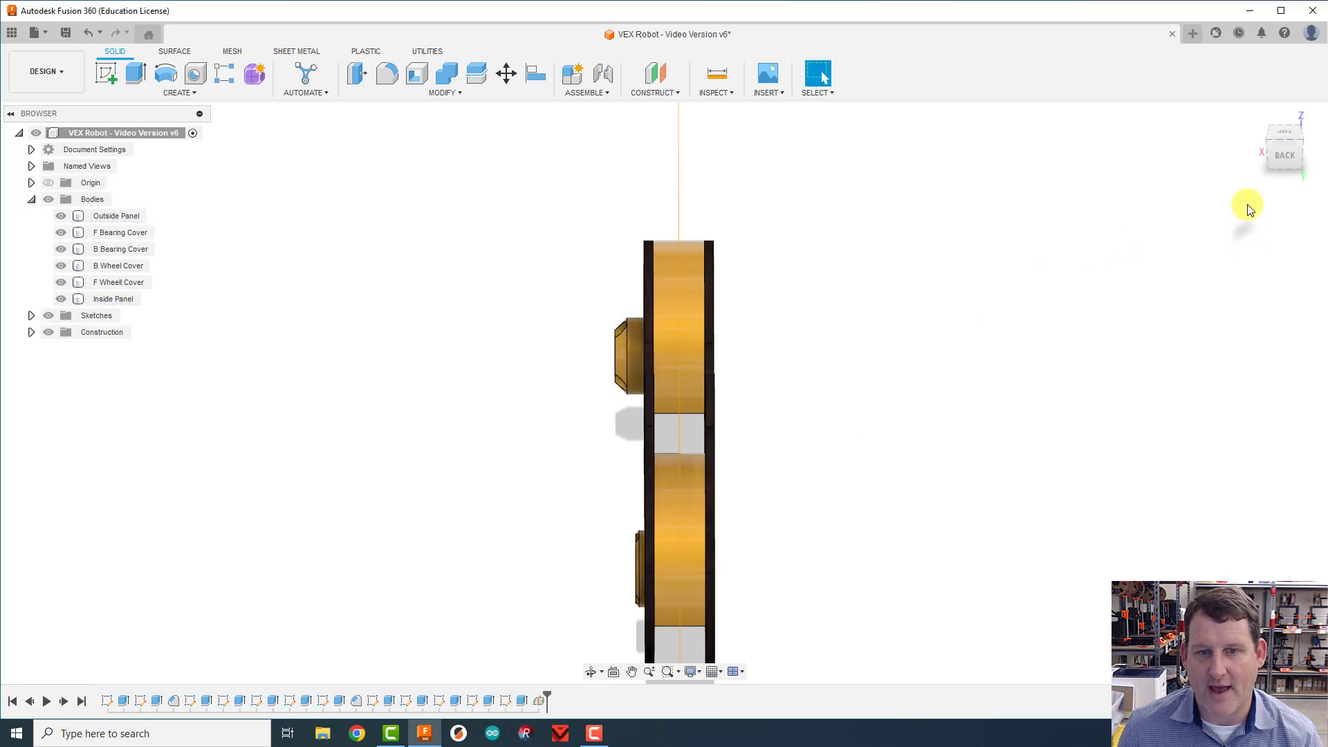
Step: Mirror the B Bearing Cover body across the midplane onto the Inside Panel, with object type Bodies and operation New Body
{"action": "left_click_drag", "start_coordinate": [1285, 141], "coordinate": [1322, 150]}
{"action": "scroll", "coordinate": [758, 458], "scroll_direction": "up", "scroll_amount": 8}
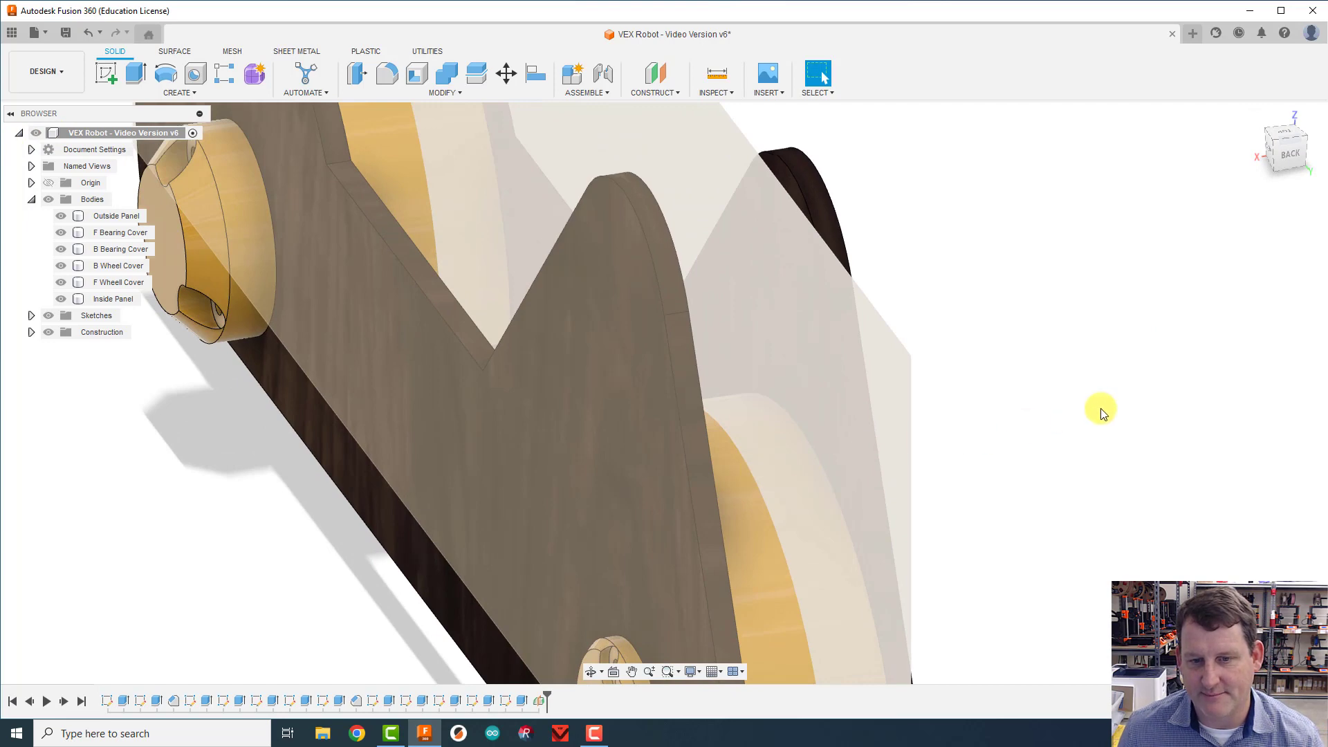
{"action": "scroll", "coordinate": [1090, 346], "scroll_direction": "down", "scroll_amount": 8}
{"action": "middle_click_drag", "start_coordinate": [1074, 326], "coordinate": [987, 339]}
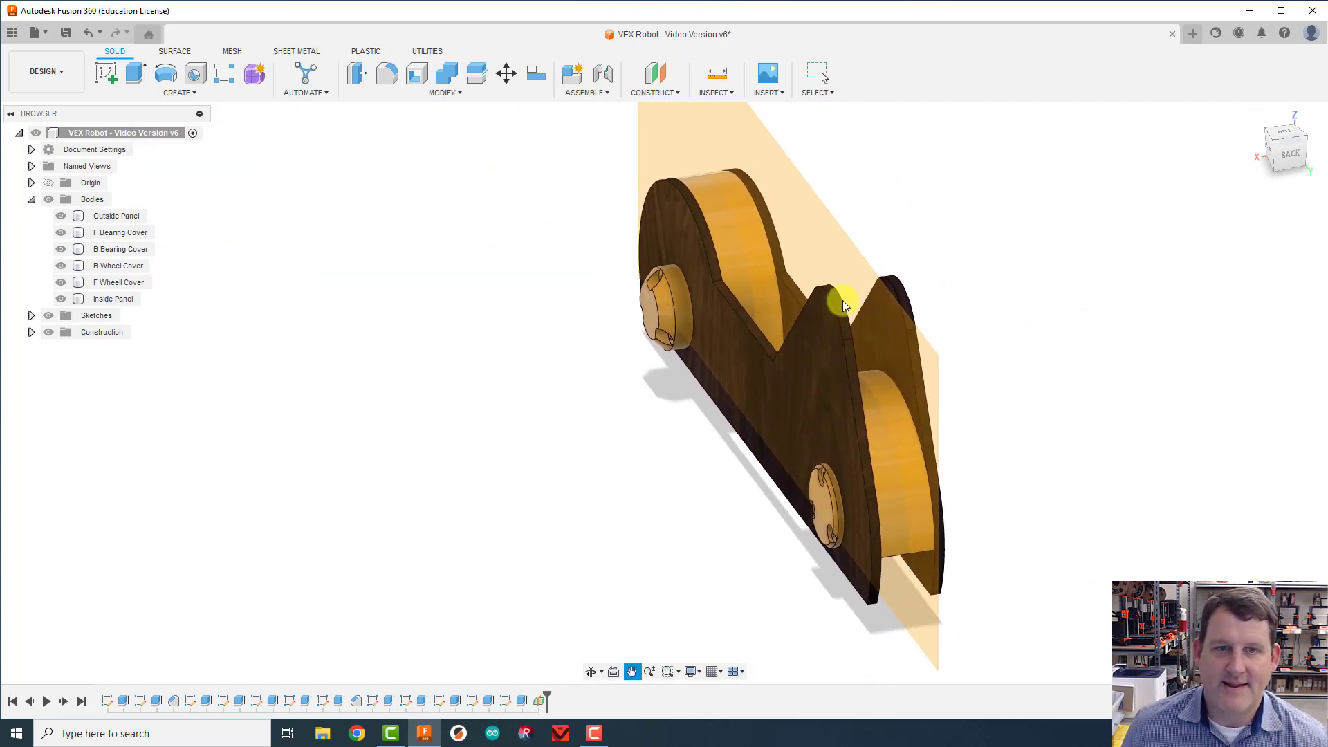
{"action": "left_click", "coordinate": [177, 92]}
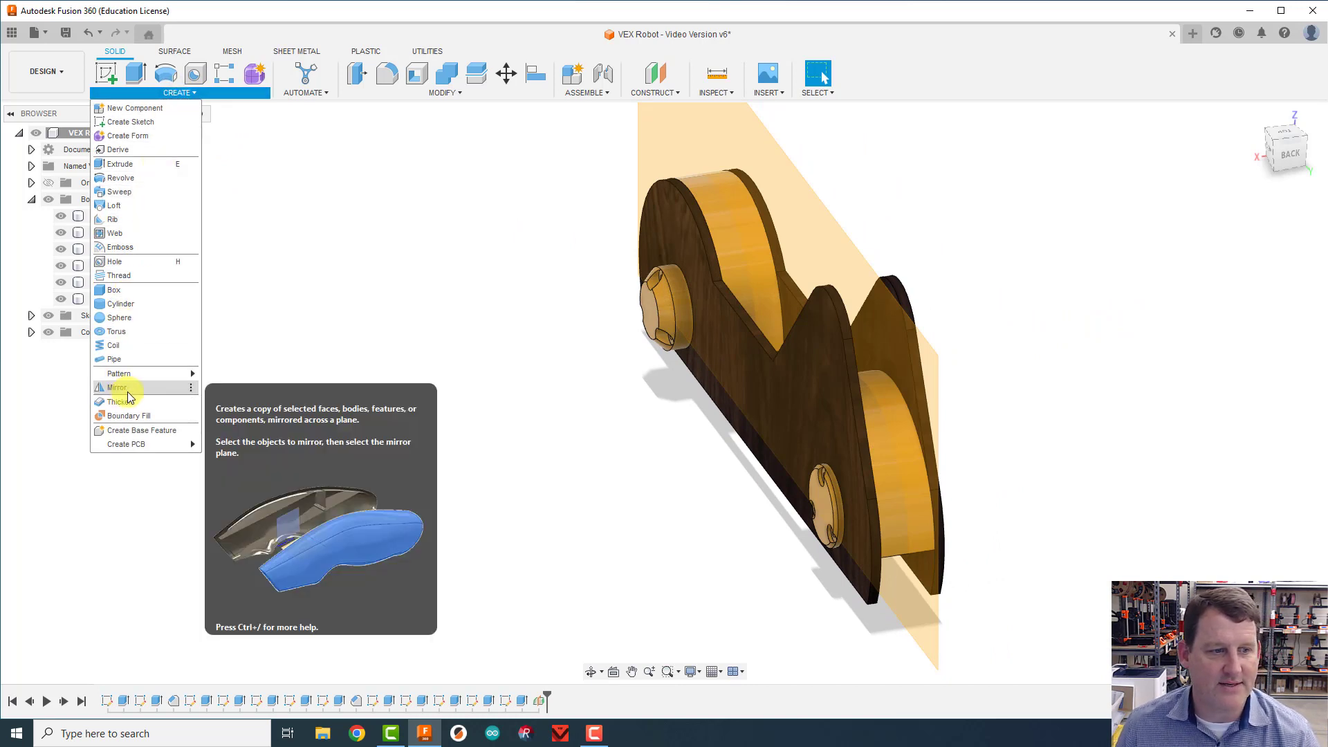
{"action": "key", "text": "Escape"}
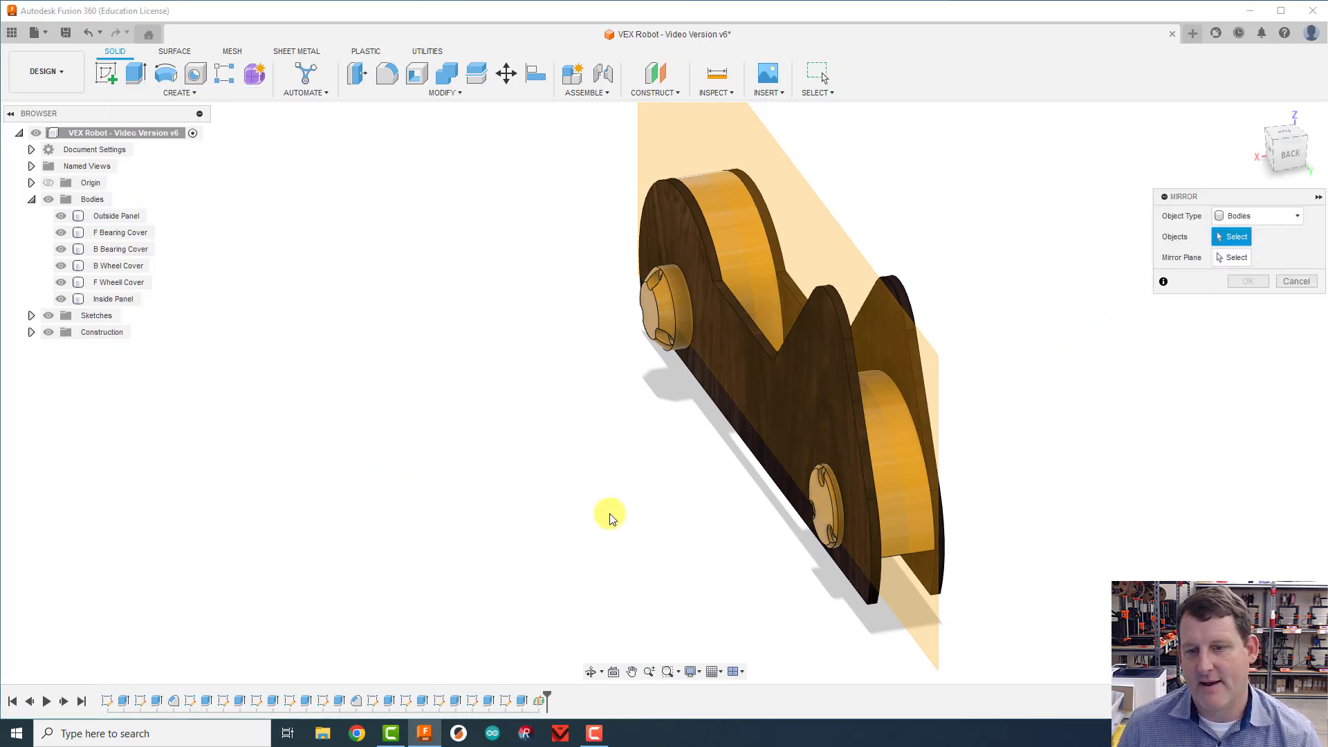
{"action": "left_click", "coordinate": [1264, 215]}
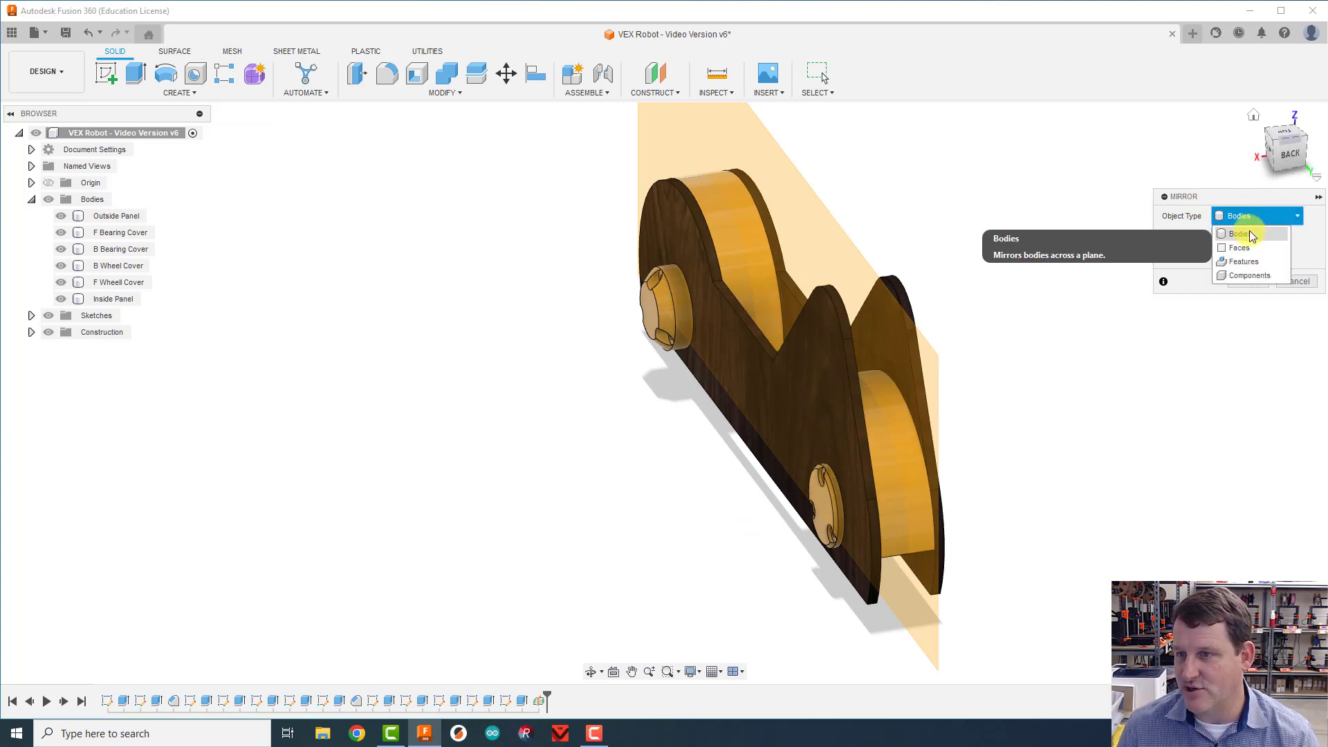
{"action": "left_click", "coordinate": [1249, 233]}
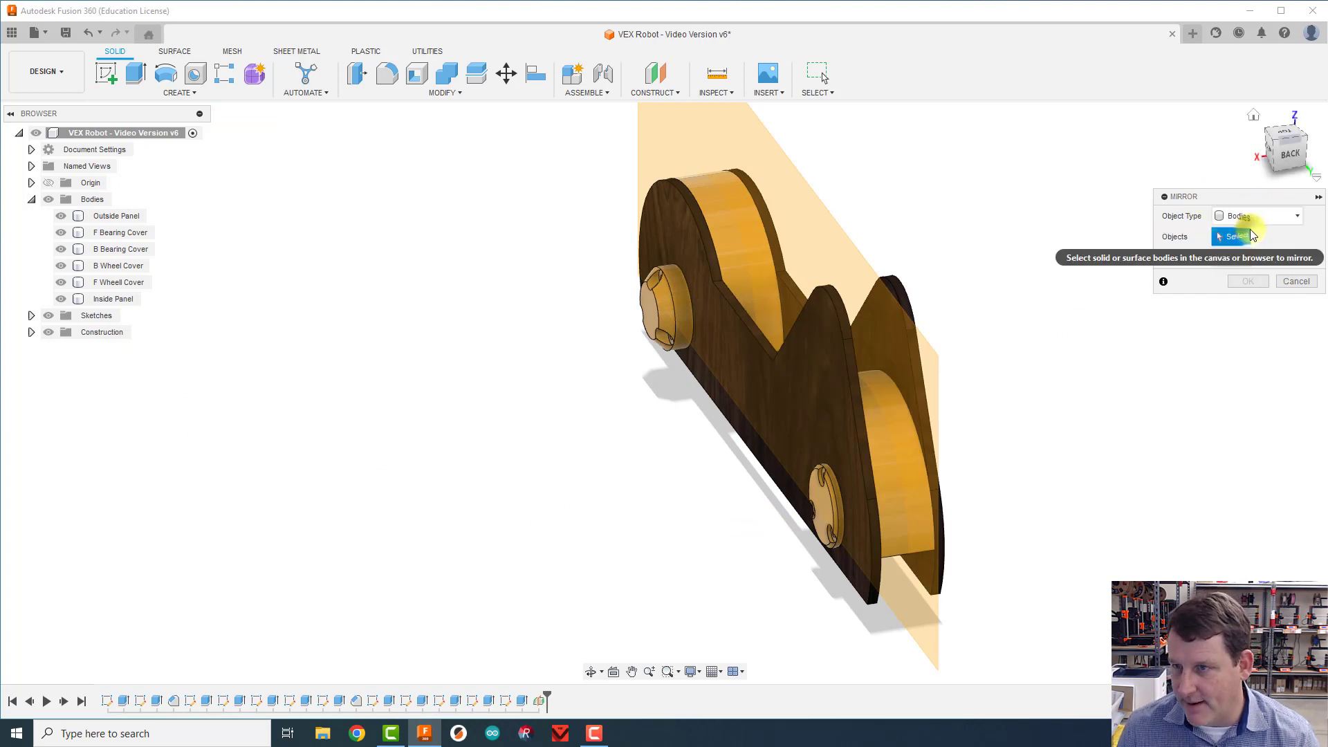
{"action": "left_click", "coordinate": [824, 512]}
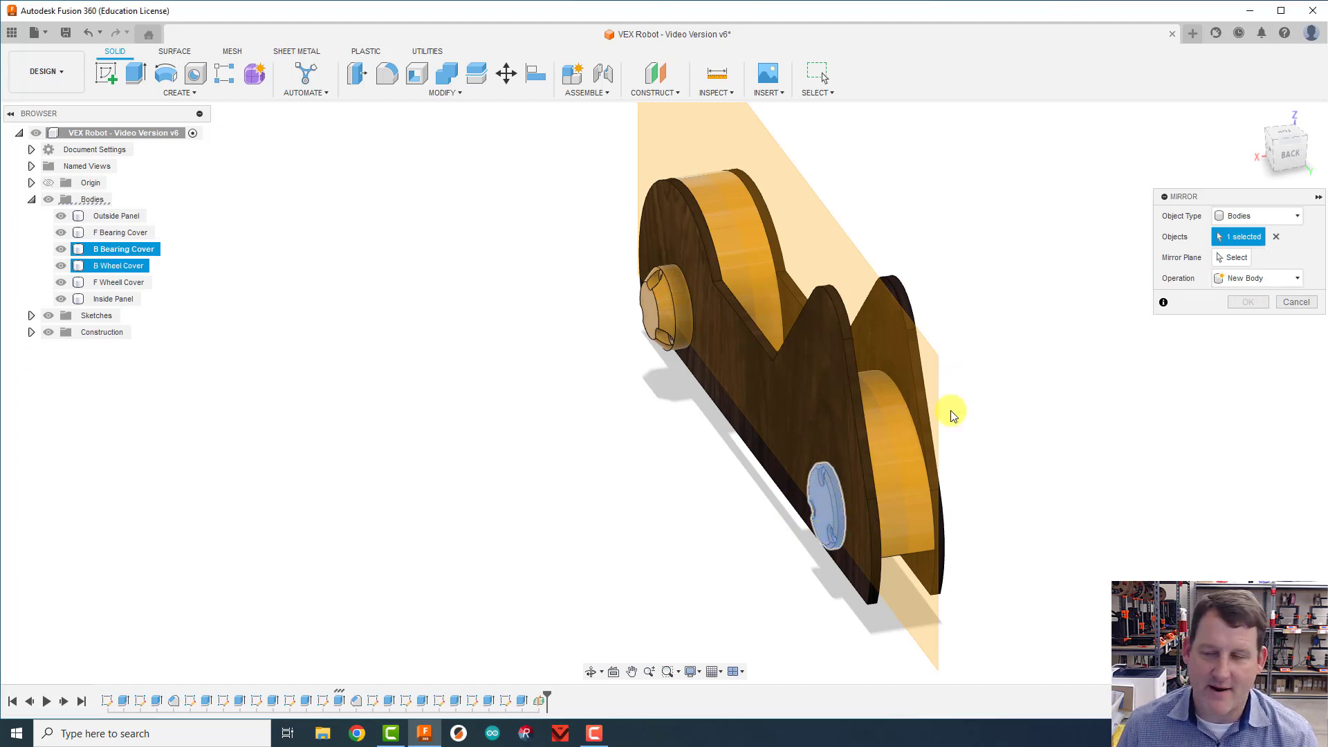
{"action": "left_click", "coordinate": [1232, 257]}
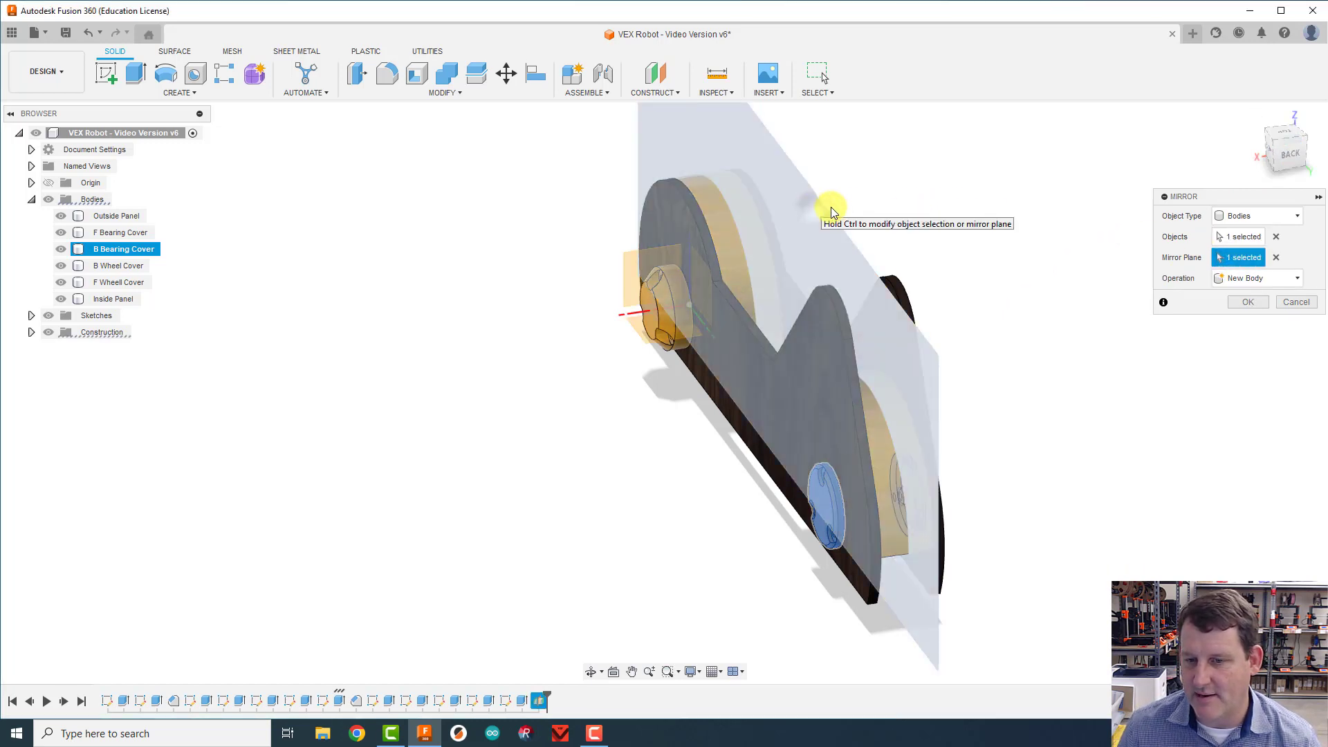
{"action": "left_click", "coordinate": [823, 207]}
{"action": "mouse_move", "coordinate": [1262, 171]}
{"action": "left_mouse_down"}
{"action": "mouse_move", "coordinate": [1162, 148]}
{"action": "mouse_move", "coordinate": [1282, 142]}
{"action": "left_mouse_up"}
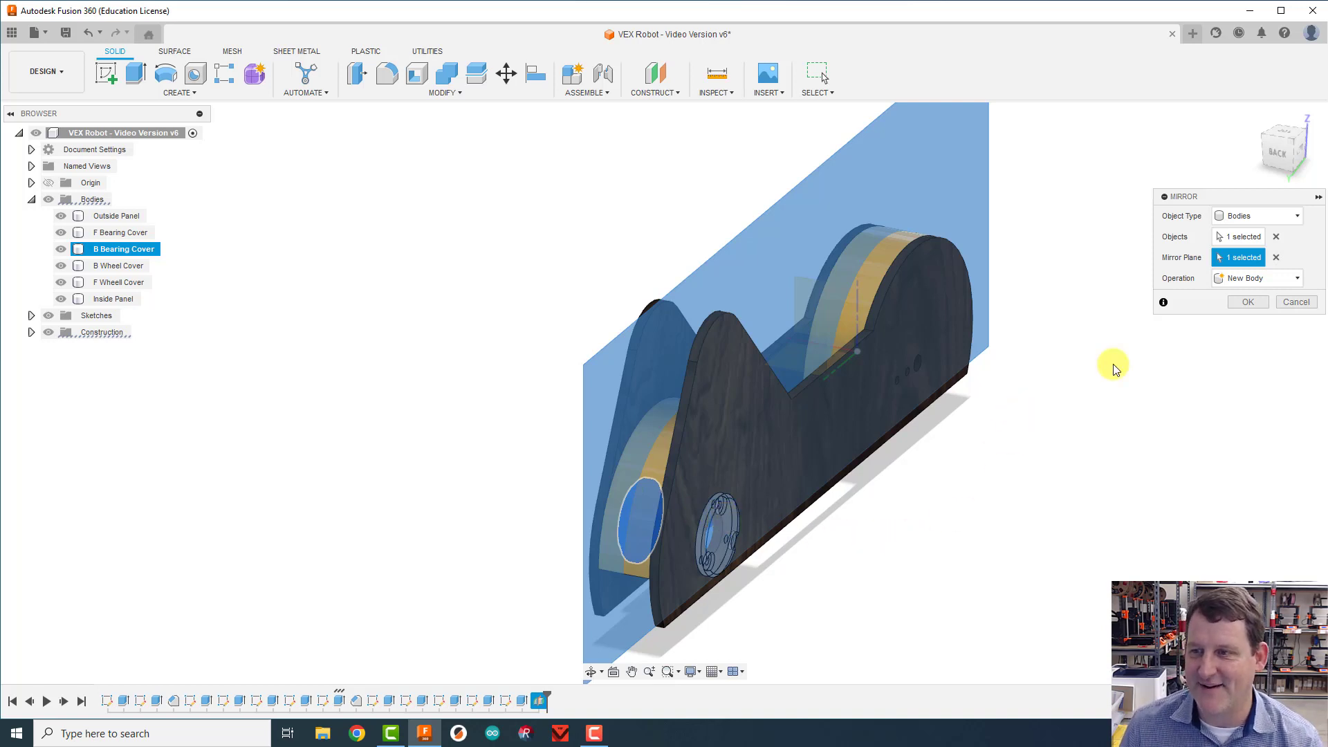
{"action": "left_click", "coordinate": [1247, 303]}
Step: Hide the midplane construction plane between the two panels
{"action": "mouse_move", "coordinate": [1283, 152]}
{"action": "left_mouse_down"}
{"action": "mouse_move", "coordinate": [1316, 148]}
{"action": "mouse_move", "coordinate": [8, 151]}
{"action": "mouse_move", "coordinate": [1285, 147]}
{"action": "mouse_move", "coordinate": [1271, 153]}
{"action": "left_mouse_up"}
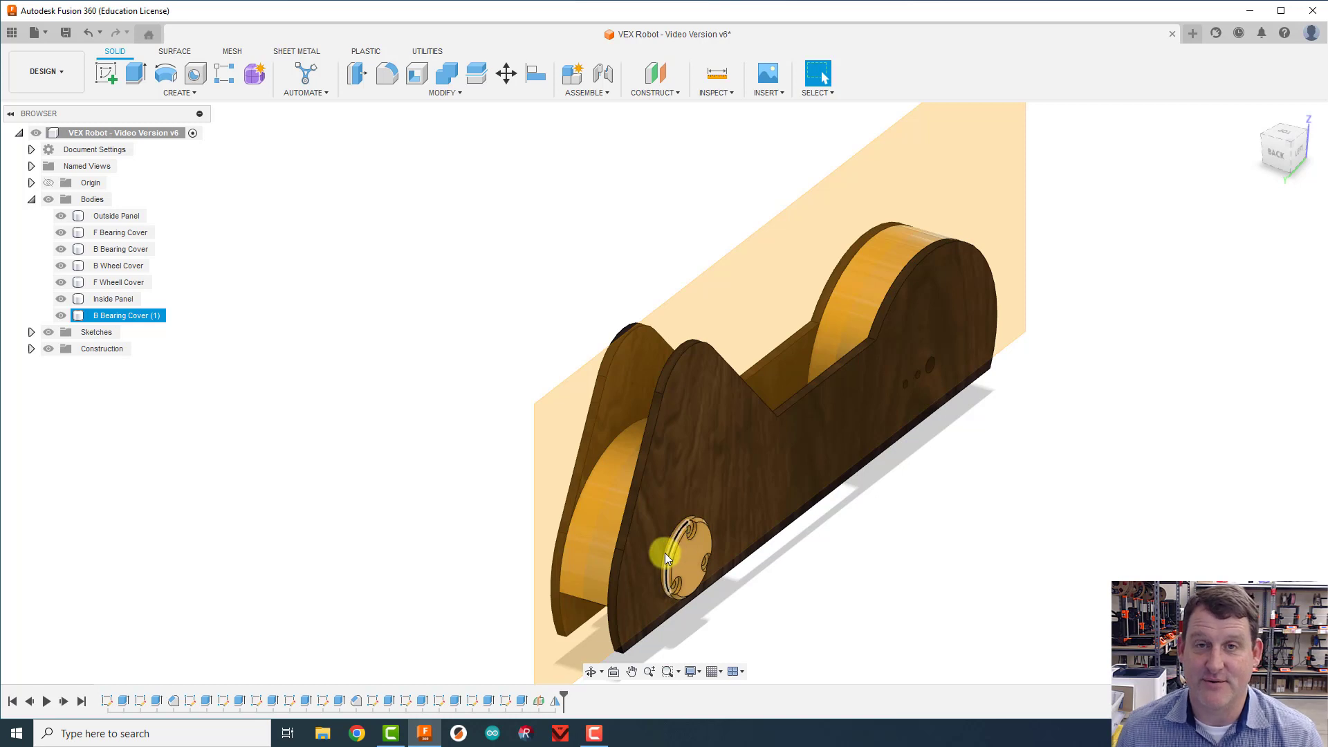
{"action": "left_click", "coordinate": [32, 350]}
{"action": "left_click", "coordinate": [58, 365]}
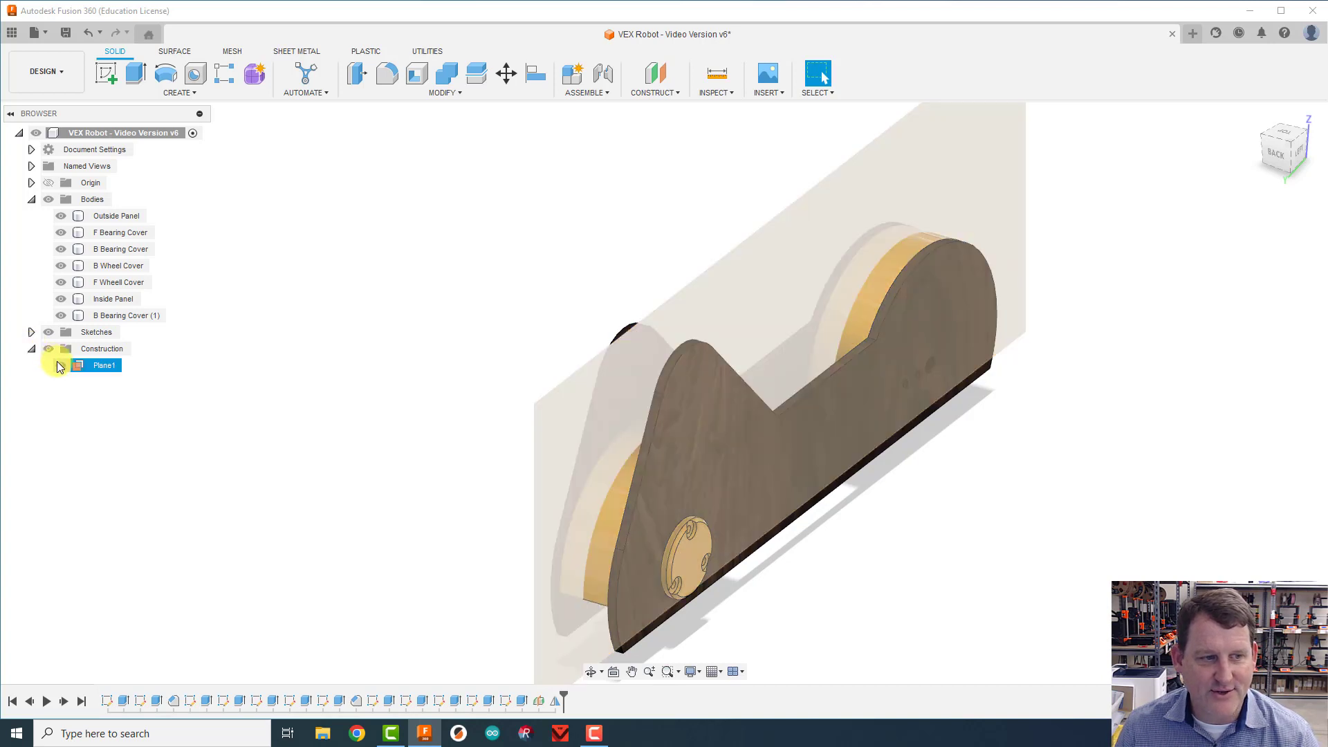
{"action": "left_click", "coordinate": [61, 365]}
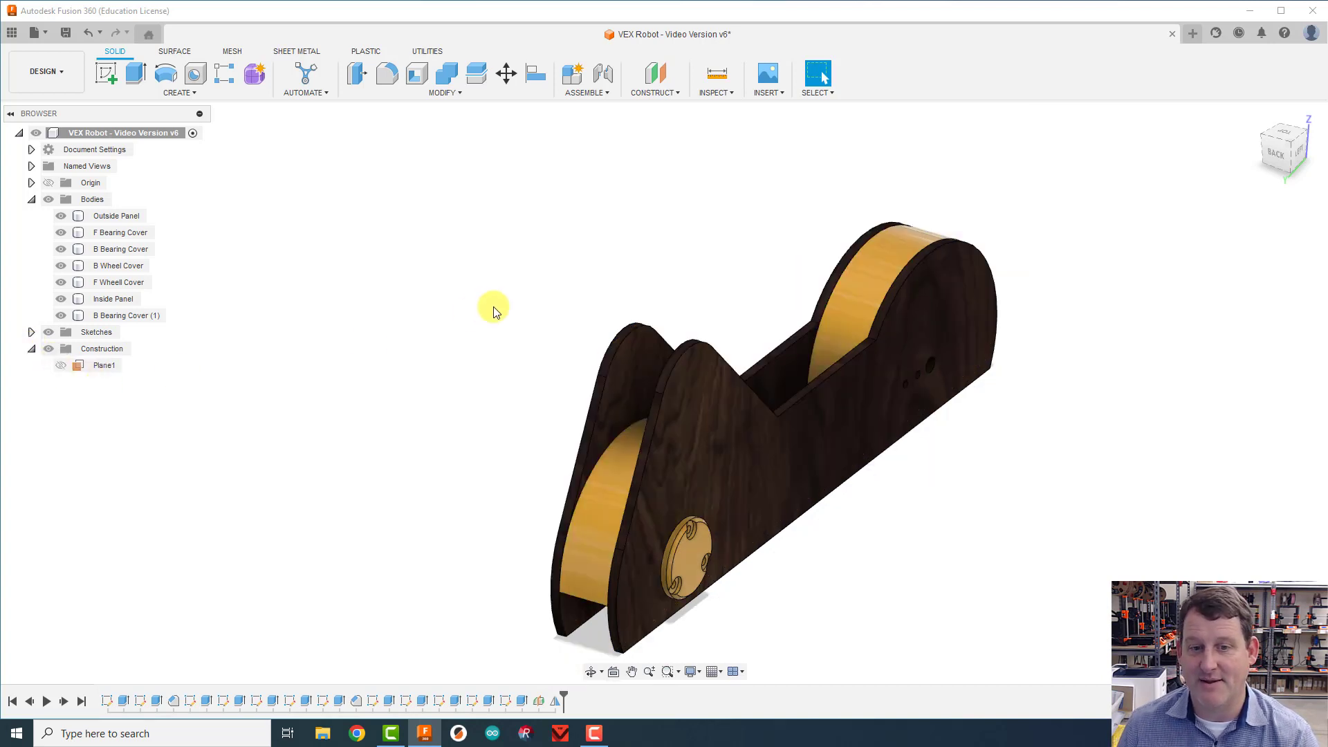
Step: Examine the mirrored back bearing cover on the Inside Panel against the original on the Outside Panel
{"action": "mouse_move", "coordinate": [1284, 146]}
{"action": "left_mouse_down"}
{"action": "mouse_move", "coordinate": [5, 148]}
{"action": "mouse_move", "coordinate": [90, 140]}
{"action": "left_mouse_up"}
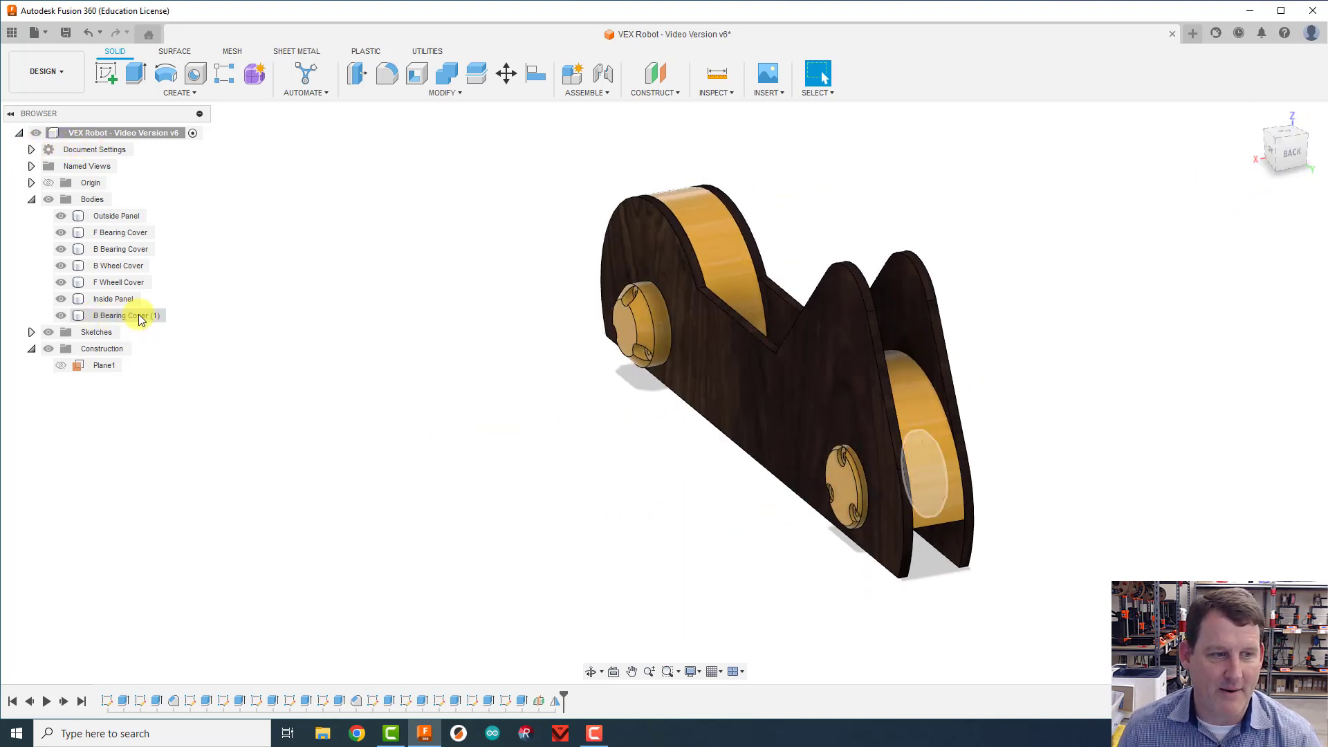
{"action": "left_click", "coordinate": [904, 445]}
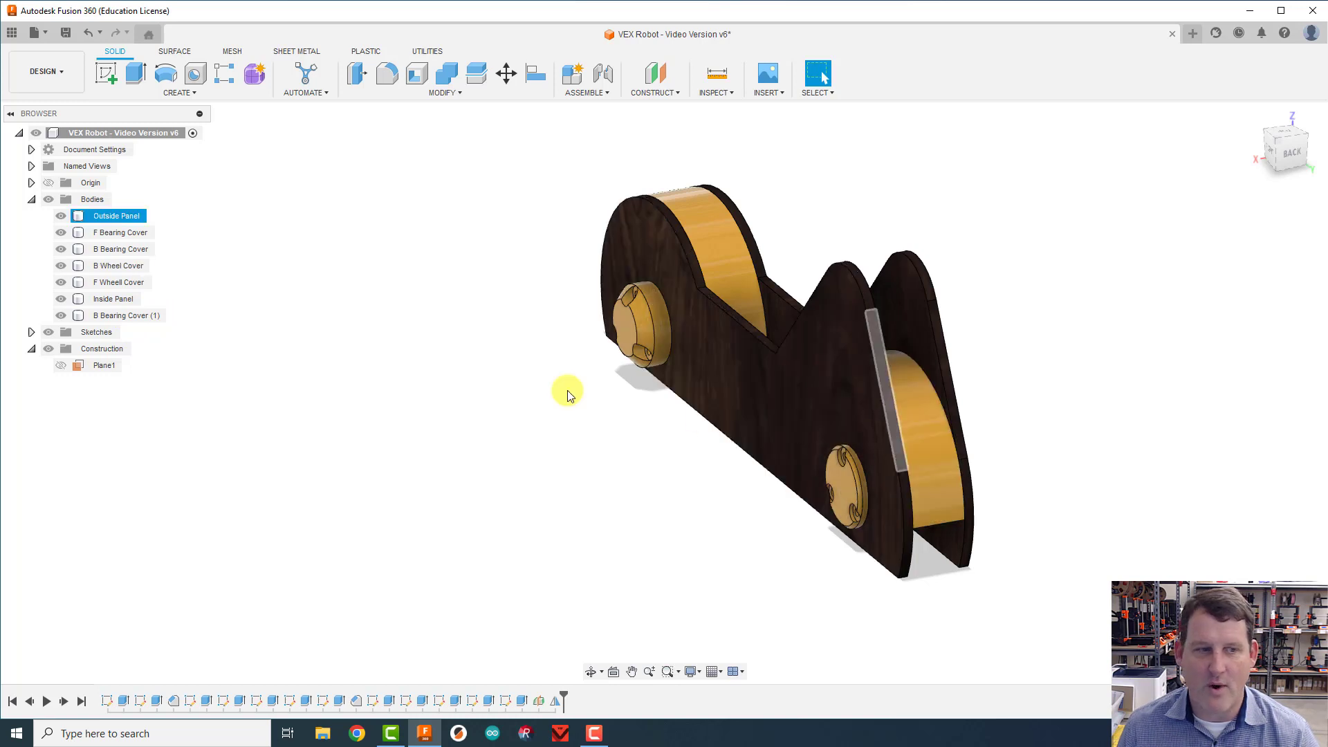
{"action": "left_click", "coordinate": [131, 315]}
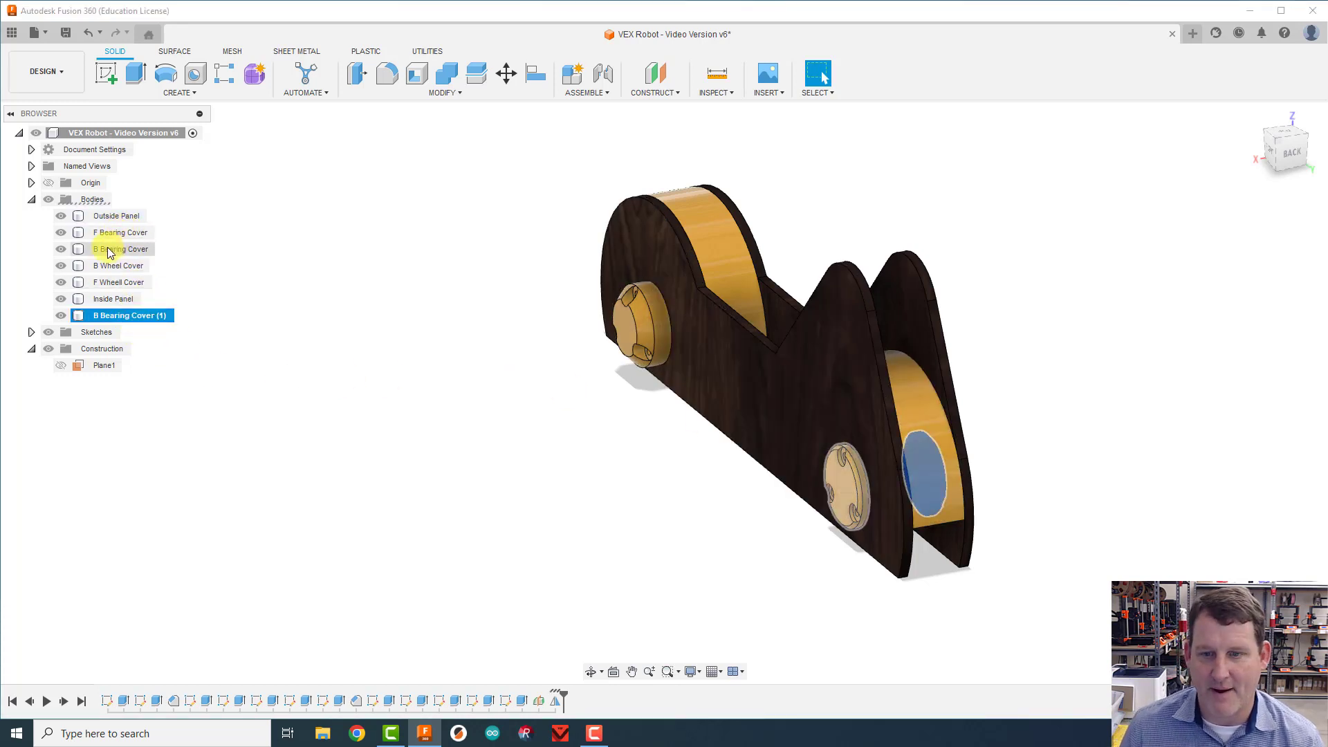
{"action": "left_click", "coordinate": [440, 477]}
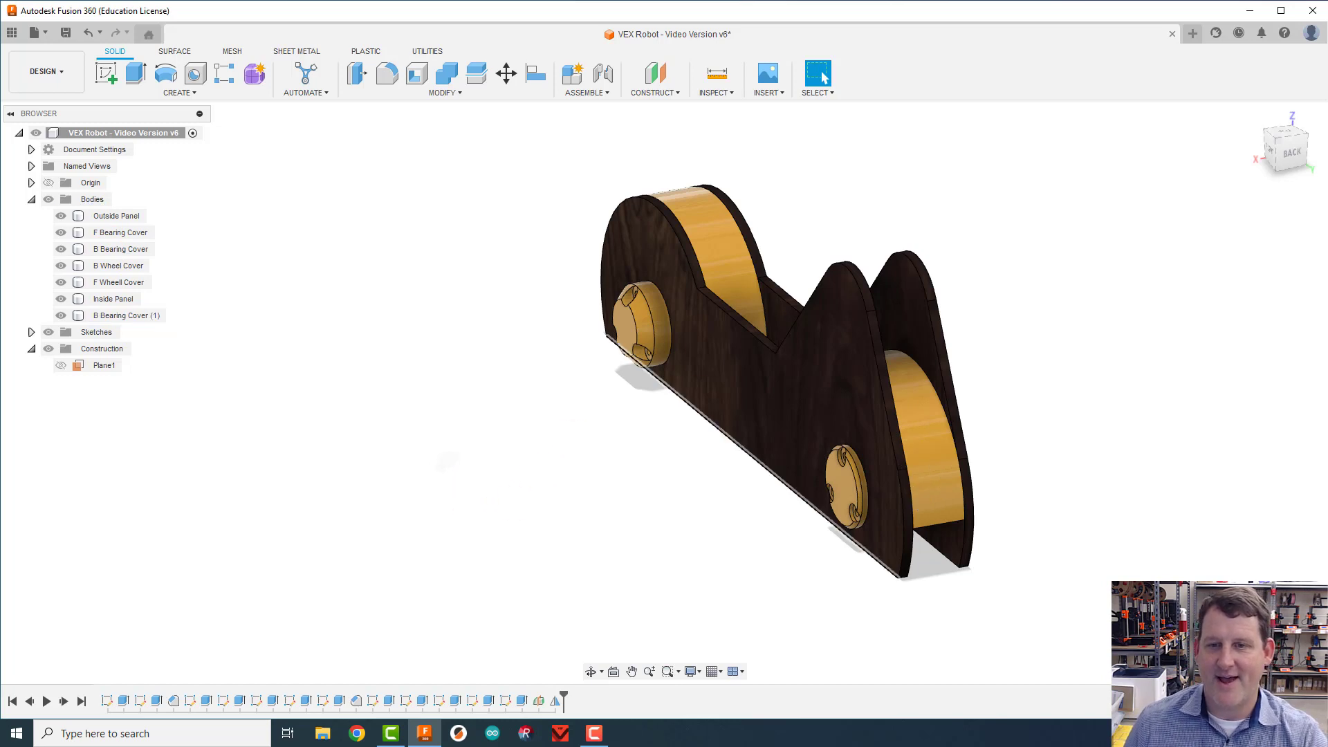
{"action": "mouse_move", "coordinate": [1290, 142]}
{"action": "left_mouse_down"}
{"action": "mouse_move", "coordinate": [1218, 170]}
{"action": "mouse_move", "coordinate": [1209, 320]}
{"action": "left_mouse_up"}
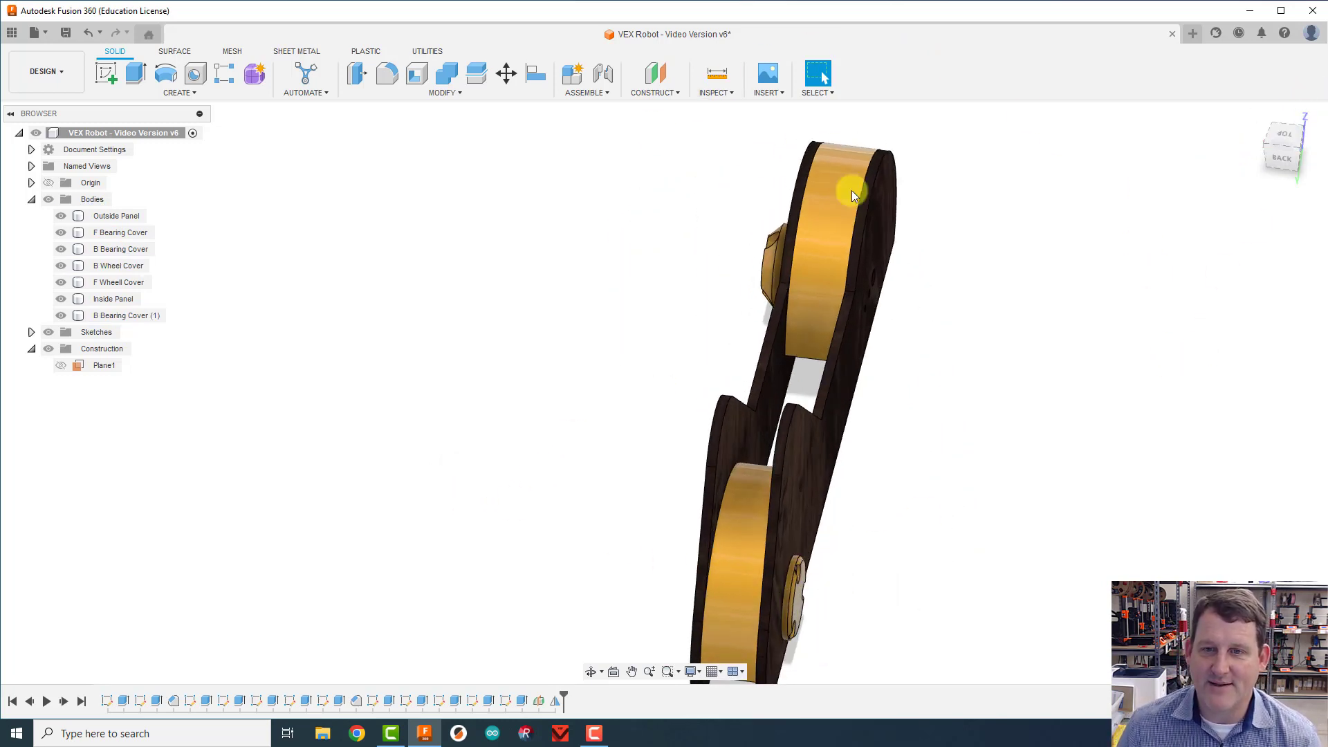
{"action": "scroll", "coordinate": [1016, 359], "scroll_direction": "down", "scroll_amount": 3}
{"action": "middle_click_drag", "start_coordinate": [1041, 353], "coordinate": [904, 325]}
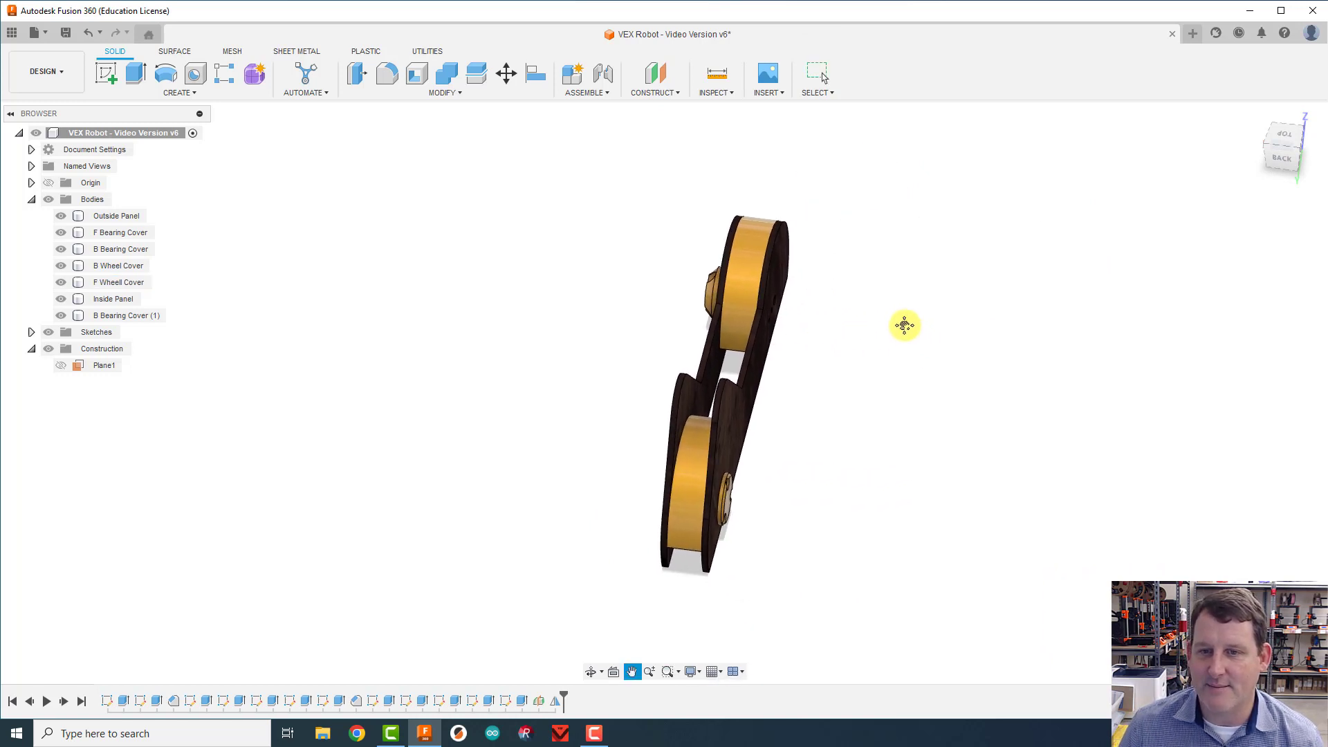
{"action": "scroll", "coordinate": [920, 302], "scroll_direction": "down", "scroll_amount": 1}
{"action": "left_click", "coordinate": [1252, 115]}
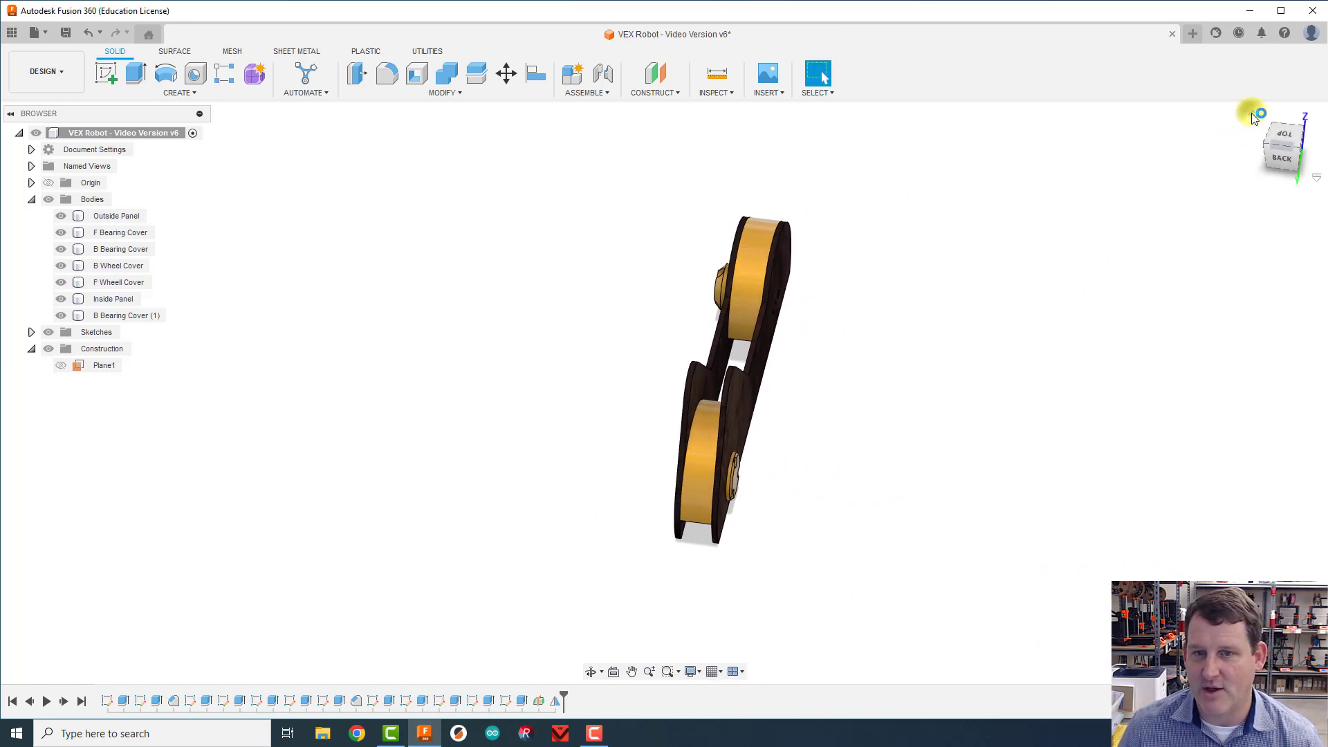
{"action": "scroll", "coordinate": [1099, 377], "scroll_direction": "down", "scroll_amount": 2}
Step: Examine the front bearing cover and the Outside Panel, and check both sides of the robot side assembly
{"action": "left_click", "coordinate": [784, 467]}
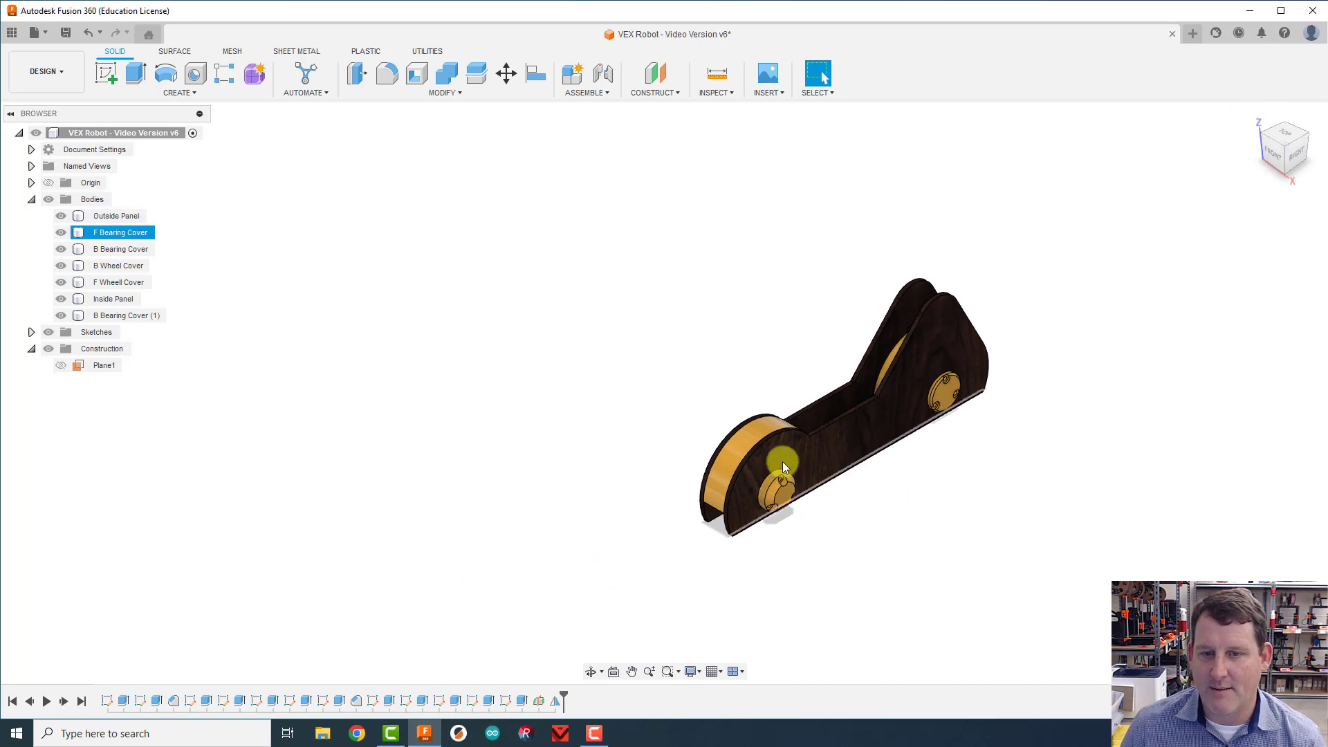
{"action": "left_click", "coordinate": [765, 488]}
{"action": "left_click", "coordinate": [758, 437]}
{"action": "left_click", "coordinate": [609, 354]}
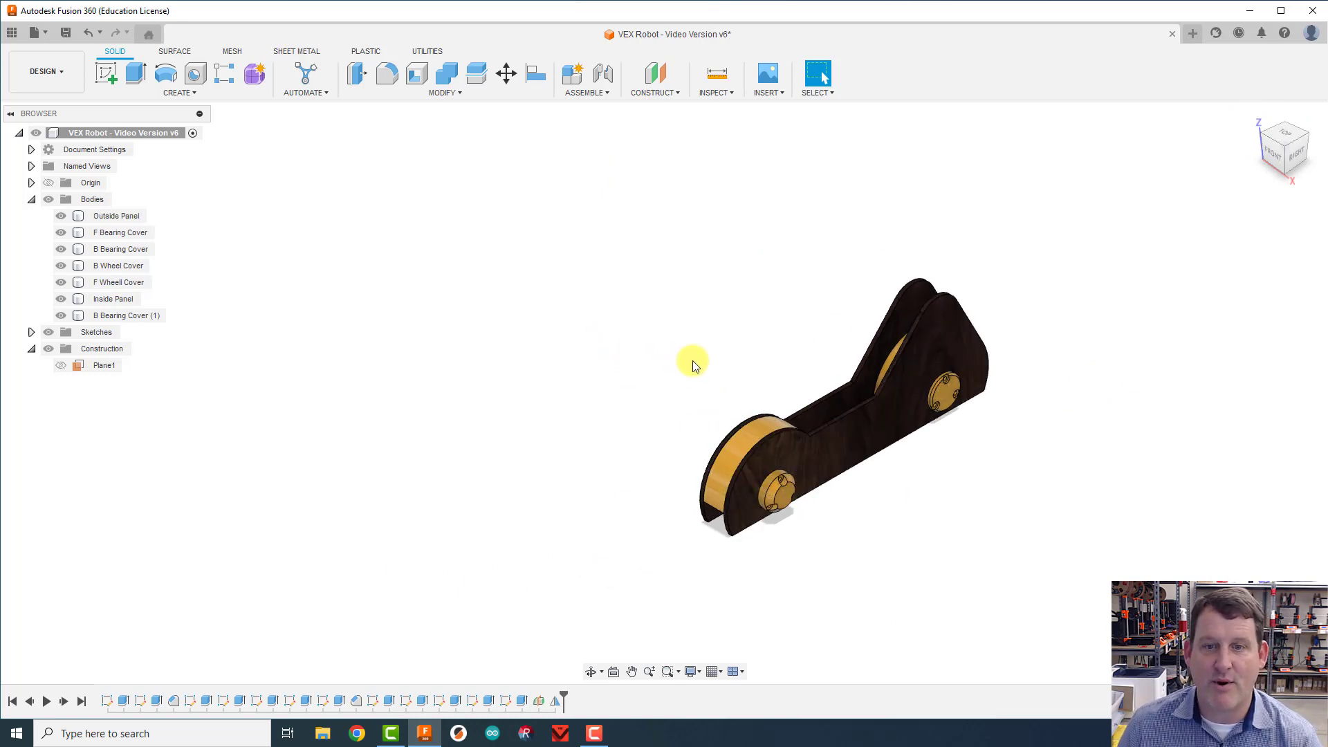
{"action": "left_click", "coordinate": [764, 488]}
{"action": "left_click", "coordinate": [765, 489]}
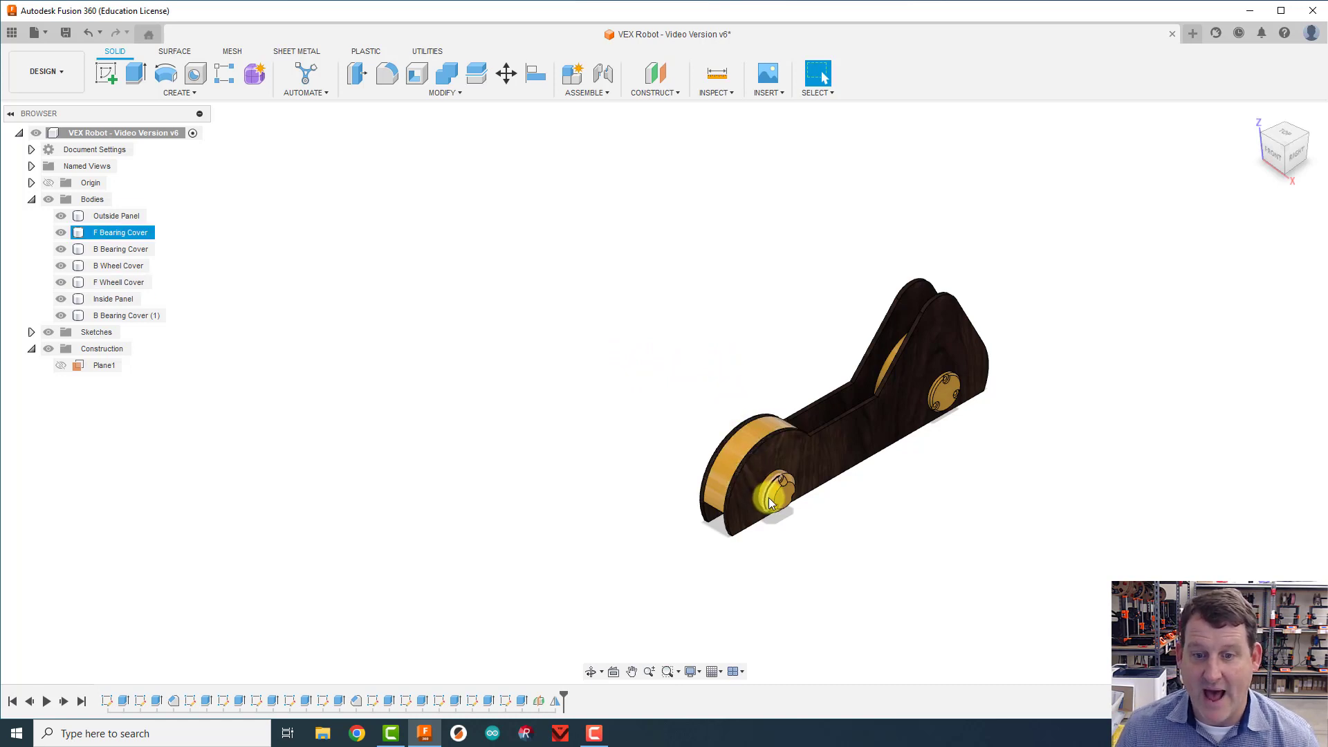
{"action": "left_click", "coordinate": [861, 440]}
{"action": "left_click", "coordinate": [789, 487]}
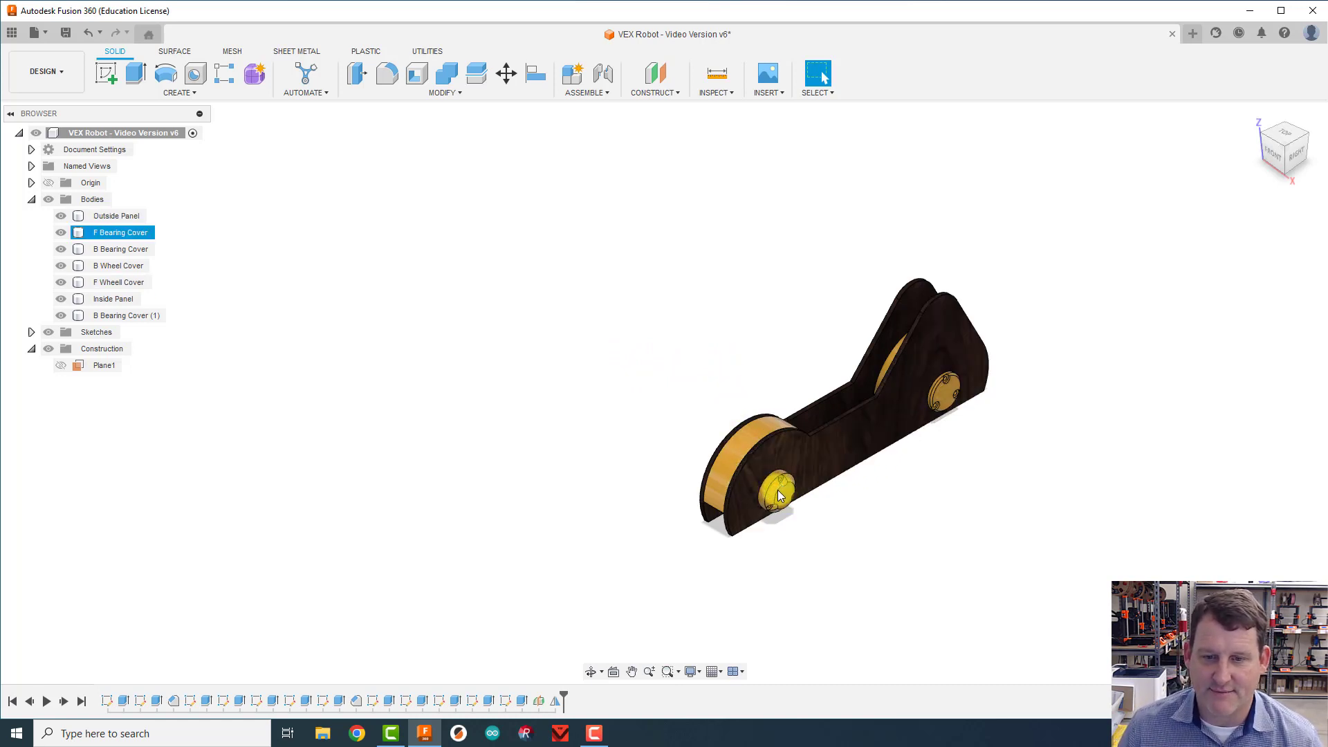
{"action": "left_click", "coordinate": [858, 445]}
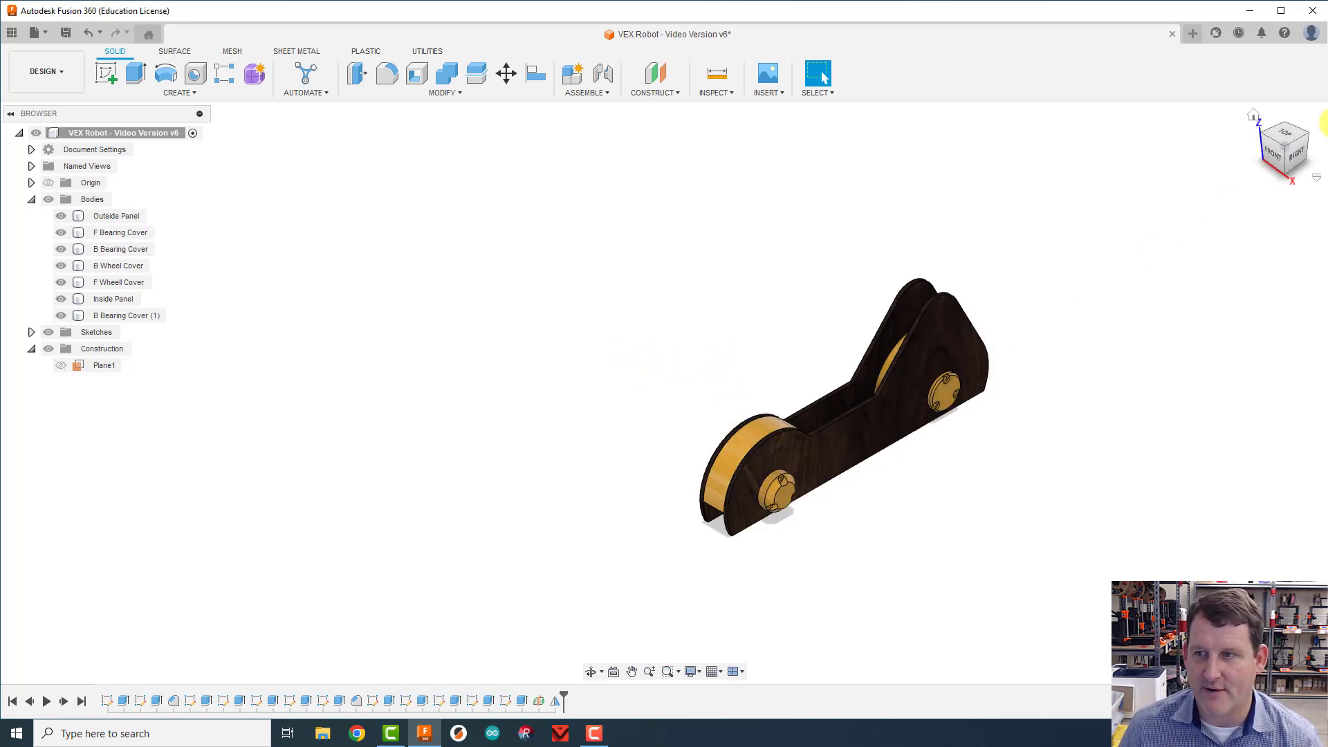
{"action": "mouse_move", "coordinate": [1276, 145]}
{"action": "left_mouse_down"}
{"action": "mouse_move", "coordinate": [1304, 148]}
{"action": "mouse_move", "coordinate": [56, 151]}
{"action": "mouse_move", "coordinate": [95, 138]}
{"action": "left_mouse_up"}
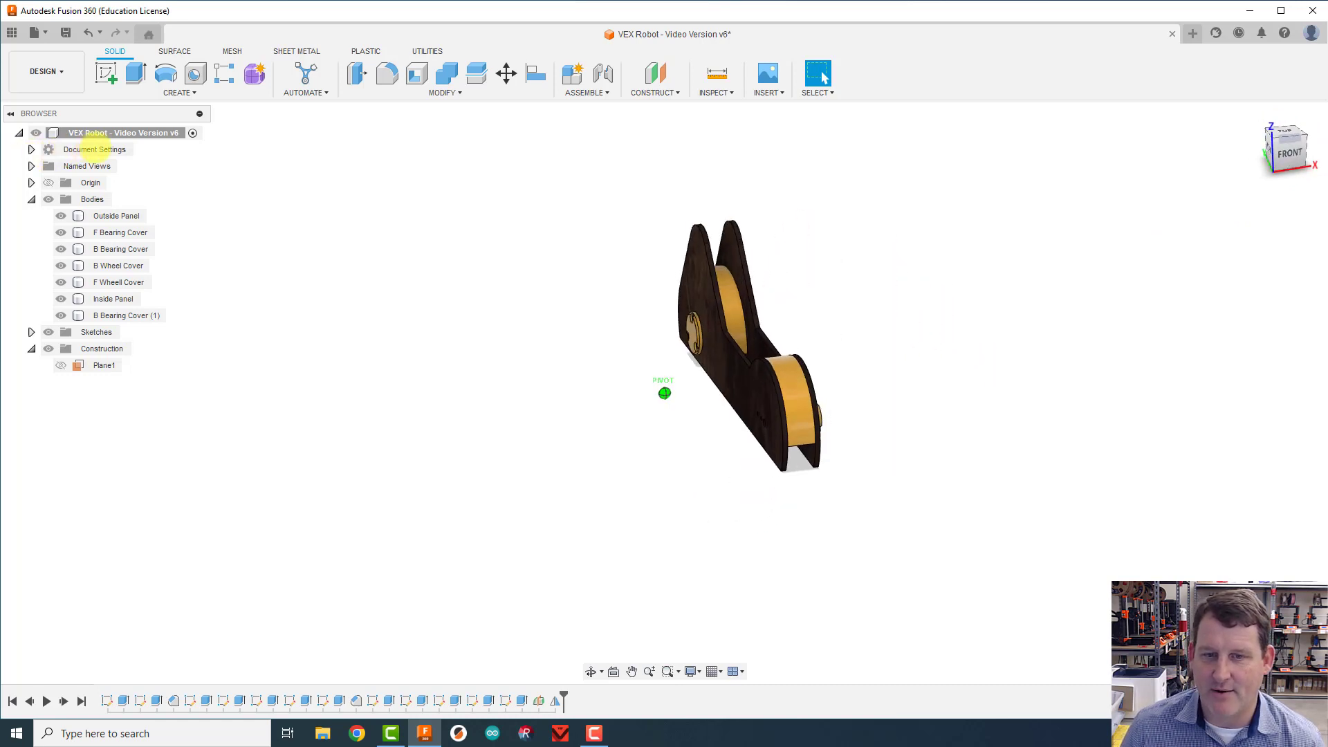
{"action": "left_click", "coordinate": [676, 335]}
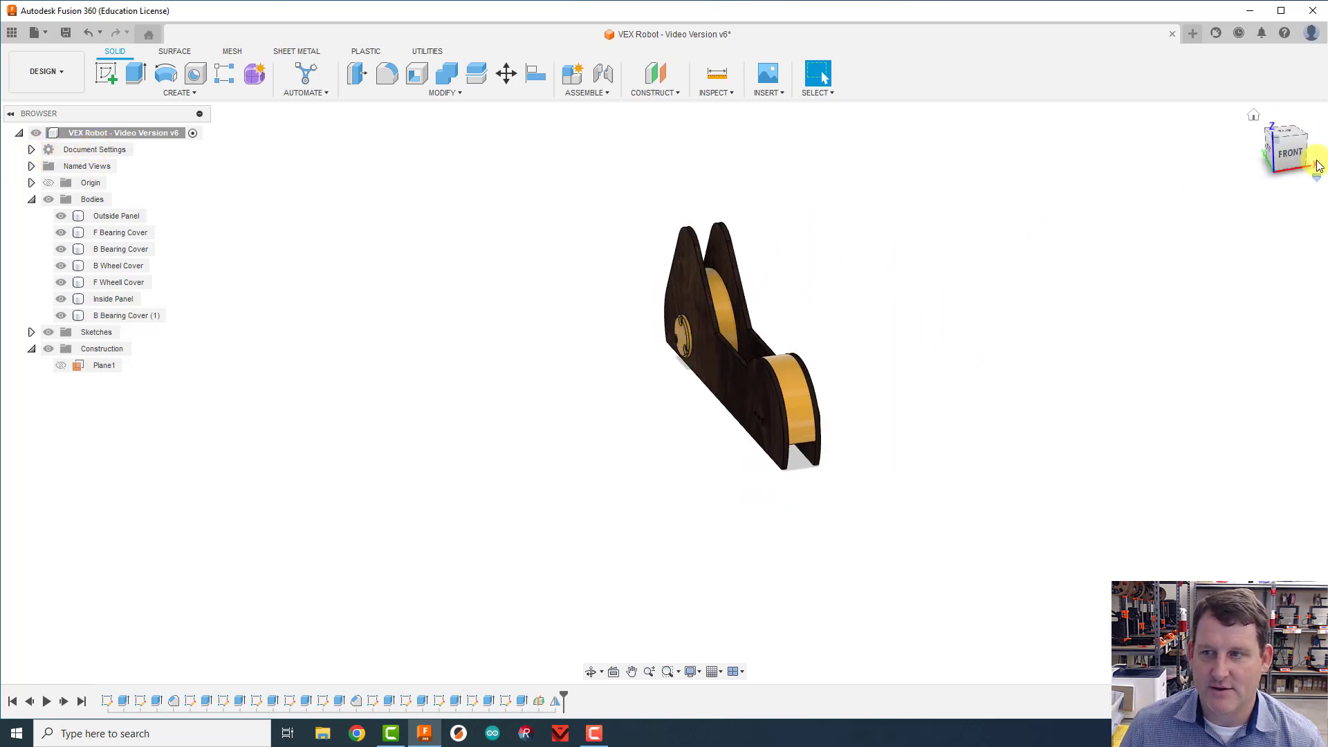
{"action": "left_click_drag", "start_coordinate": [1285, 144], "coordinate": [1158, 157]}
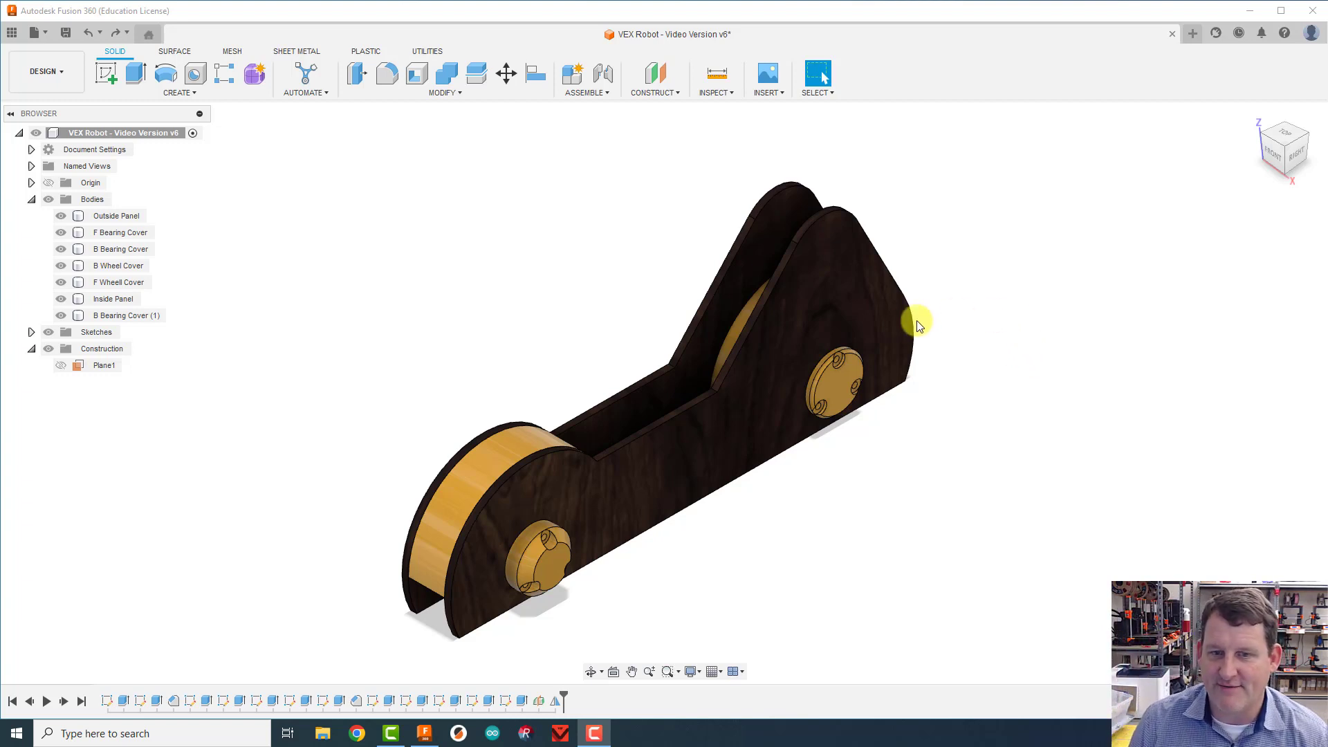
{"action": "left_click", "coordinate": [894, 326]}
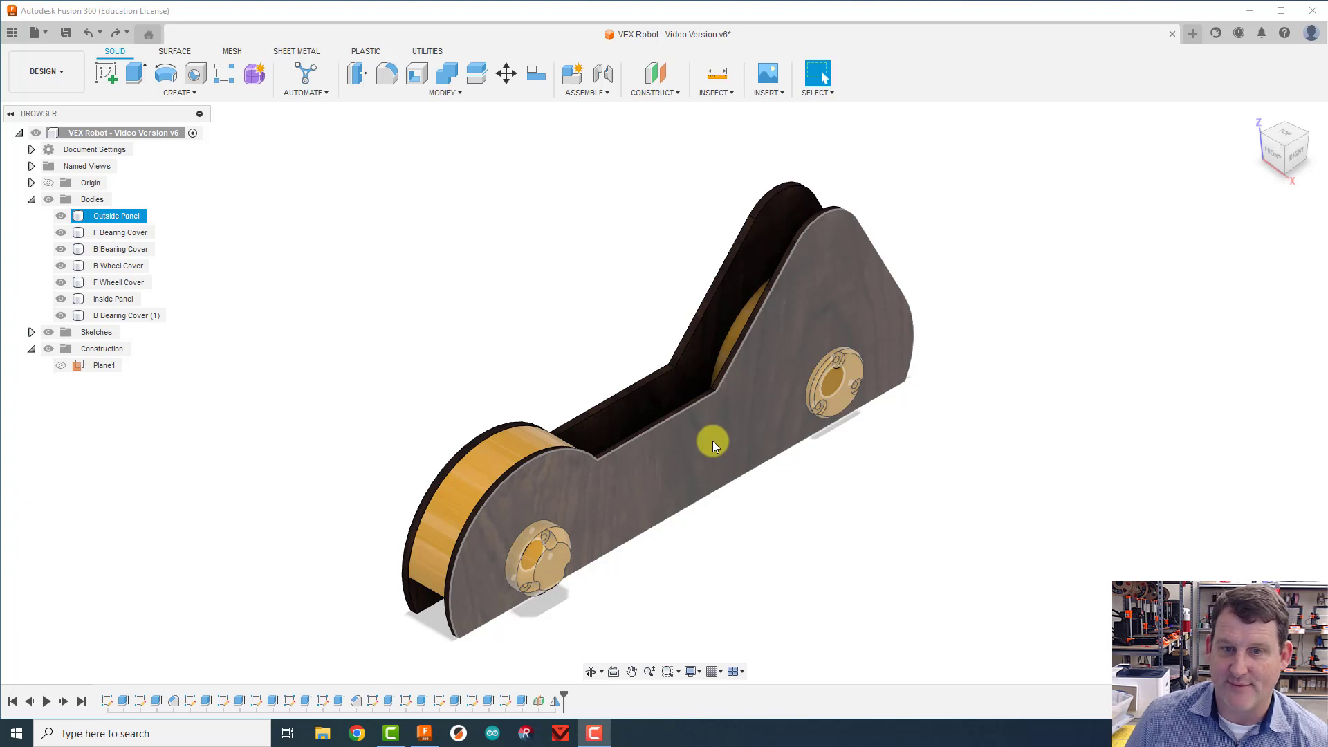
Step: Create an offset construction plane at -125 mm from the outer face of the Outside Panel, on the Inside Panel's side
{"action": "key", "text": "Escape"}
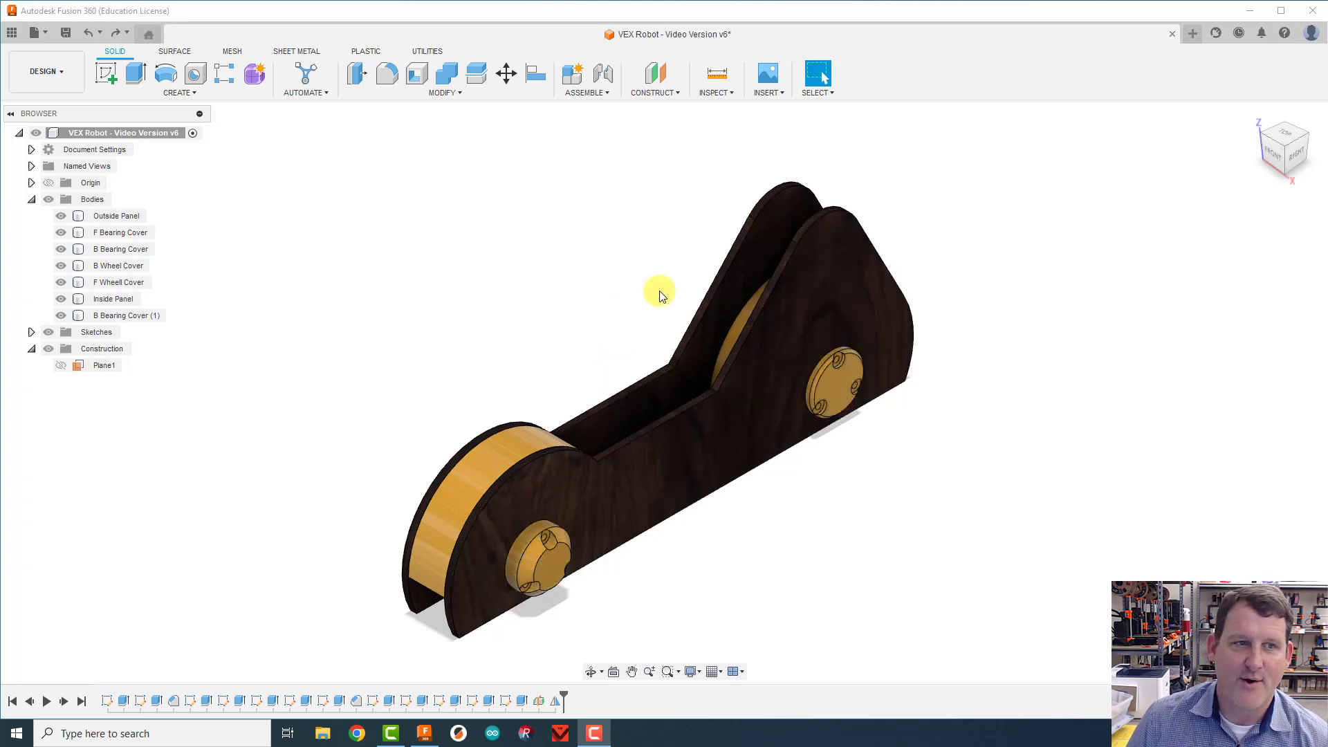
{"action": "left_click", "coordinate": [659, 94]}
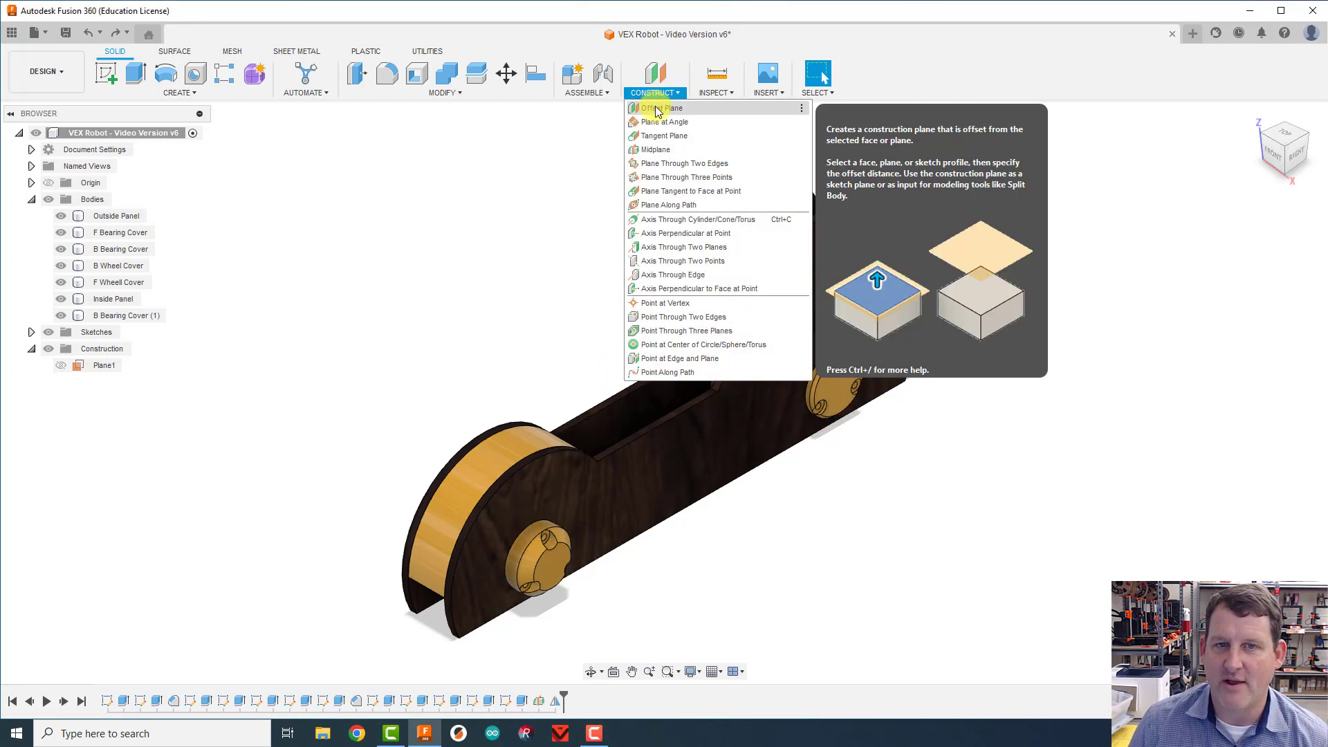
{"action": "left_click", "coordinate": [658, 109]}
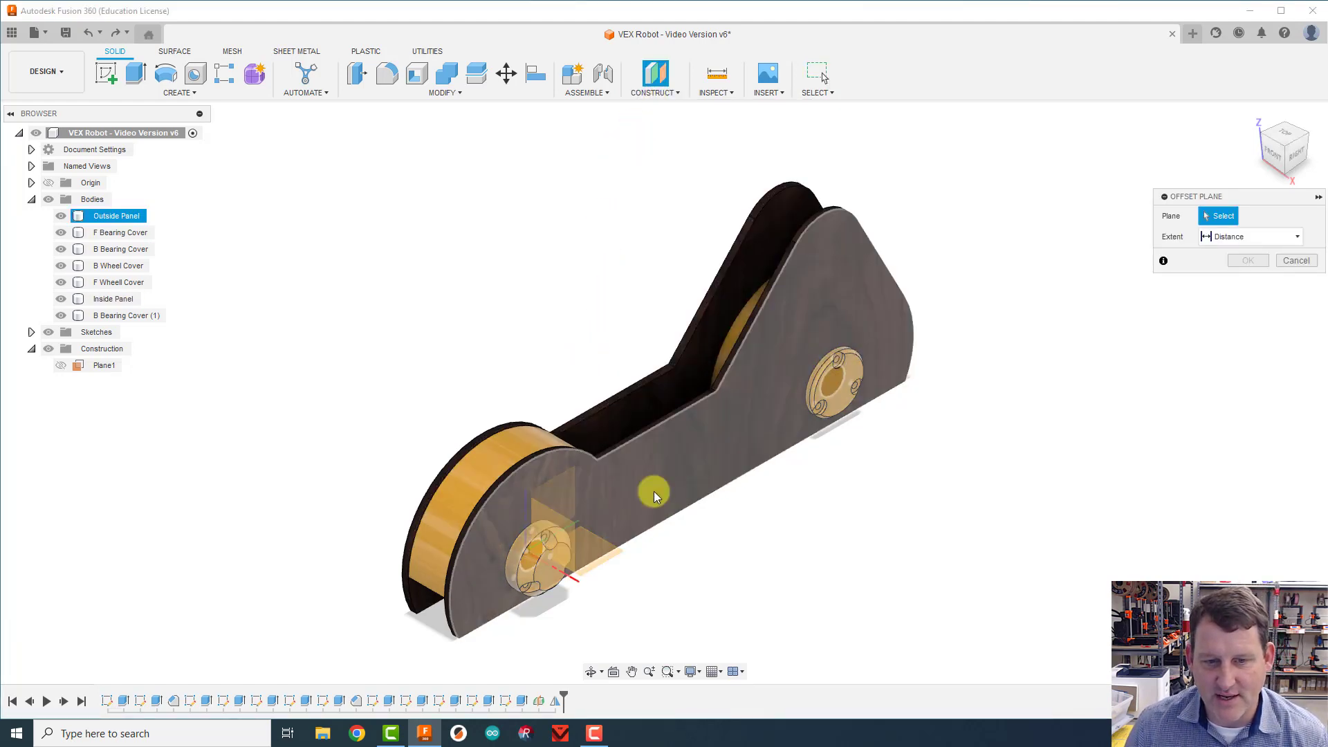
{"action": "left_click", "coordinate": [722, 437]}
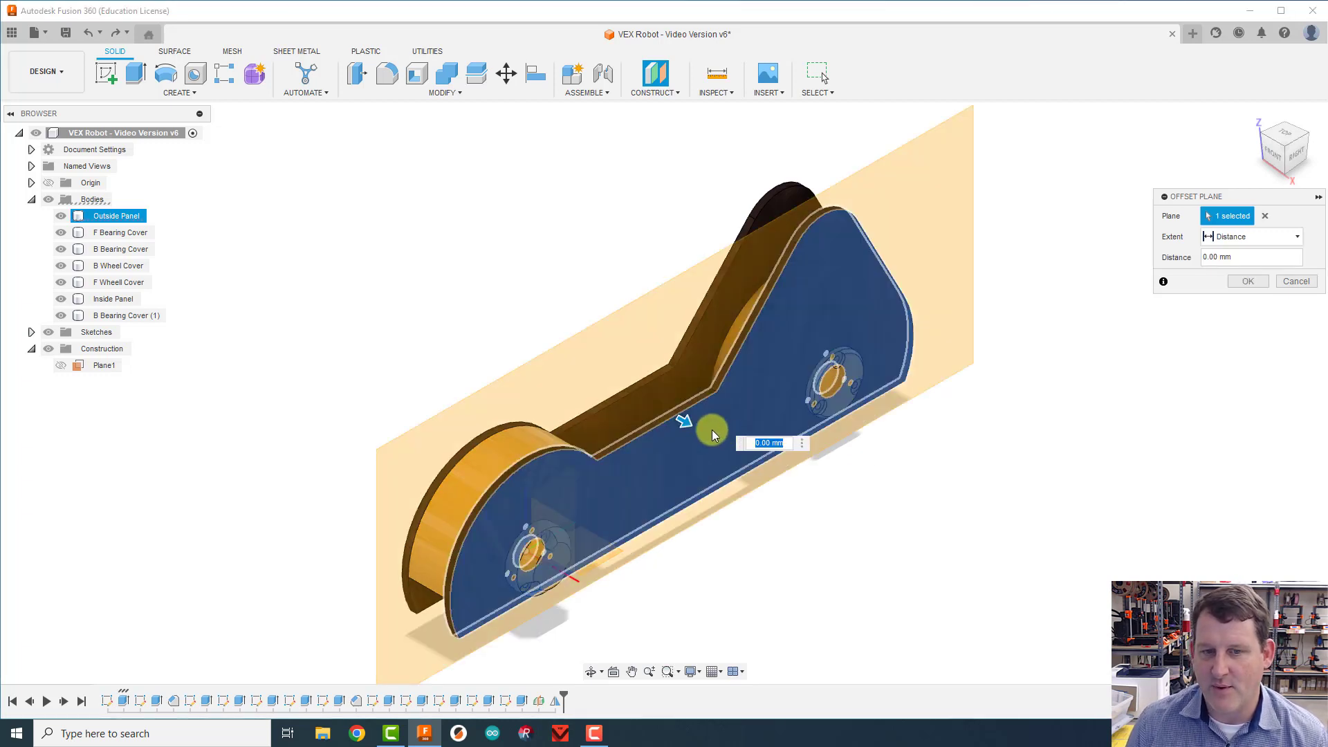
{"action": "left_click_drag", "start_coordinate": [687, 421], "coordinate": [500, 316]}
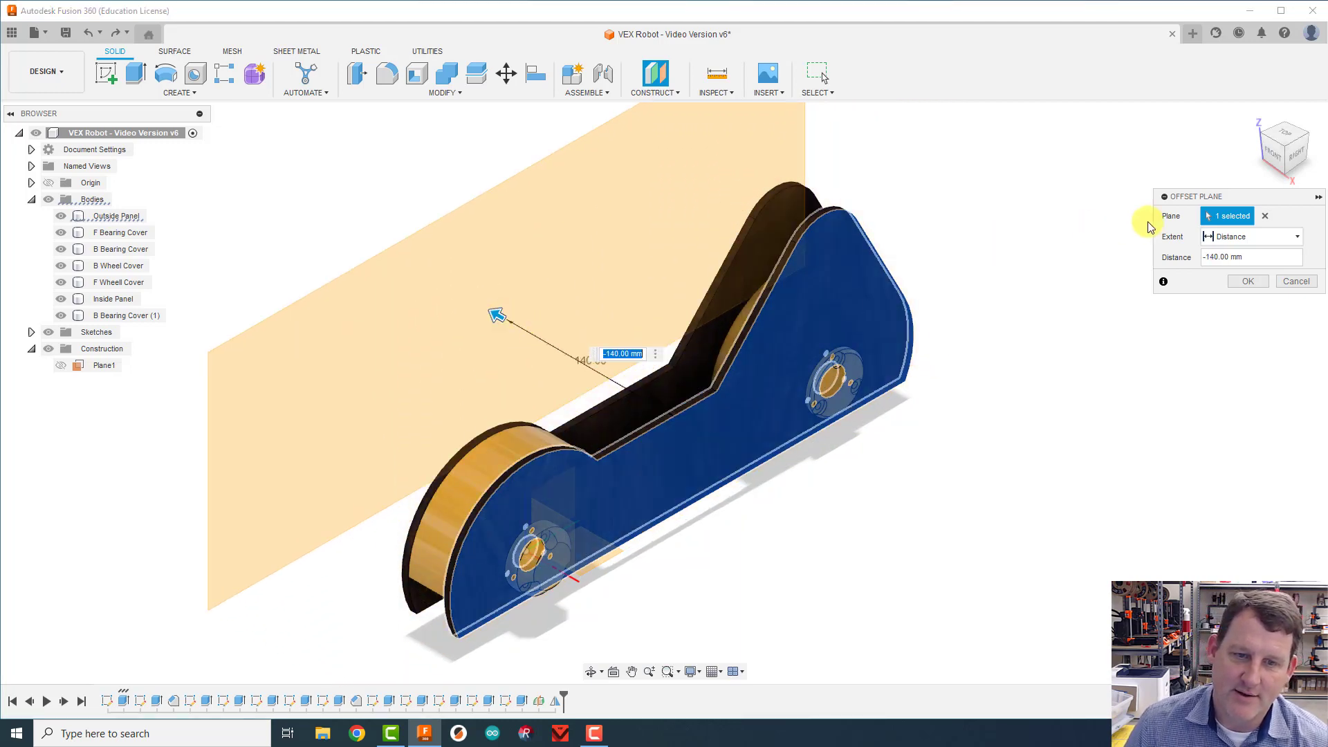
{"action": "left_click_drag", "start_coordinate": [1280, 147], "coordinate": [1311, 144]}
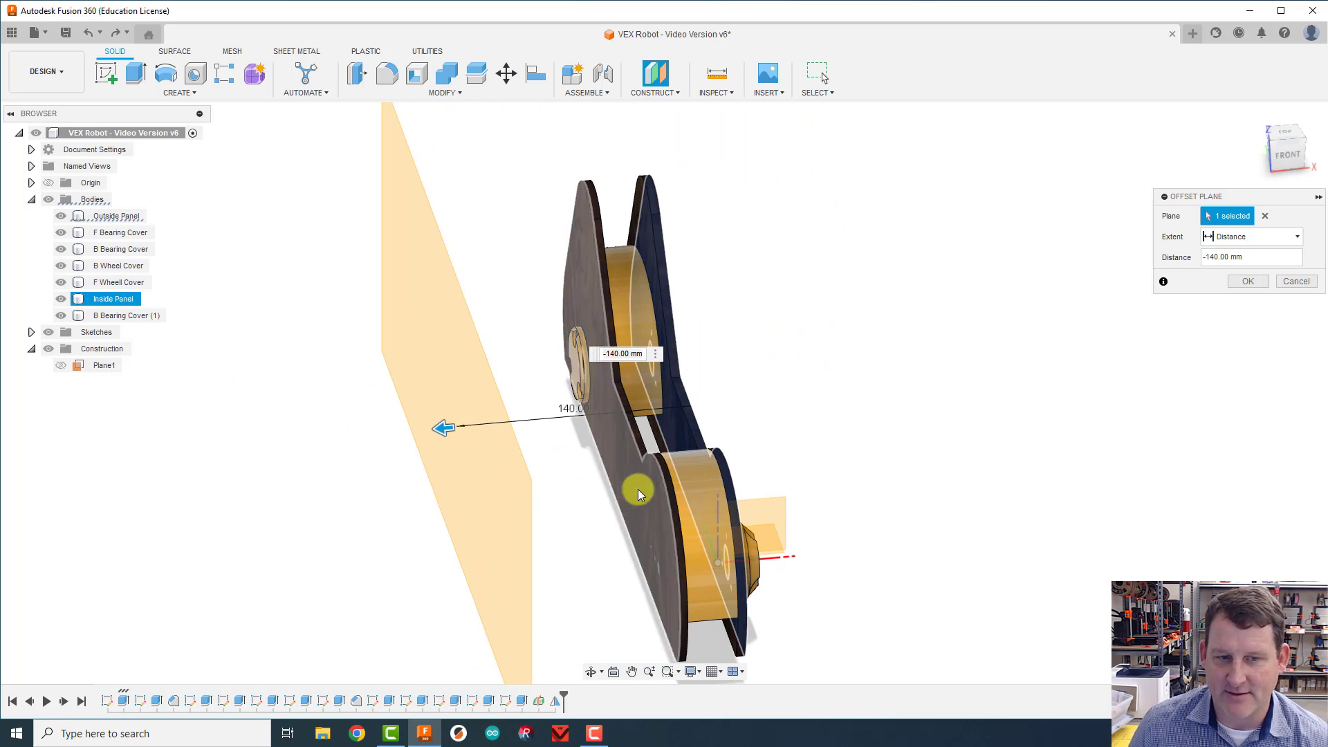
{"action": "left_click_drag", "start_coordinate": [1271, 160], "coordinate": [863, 355]}
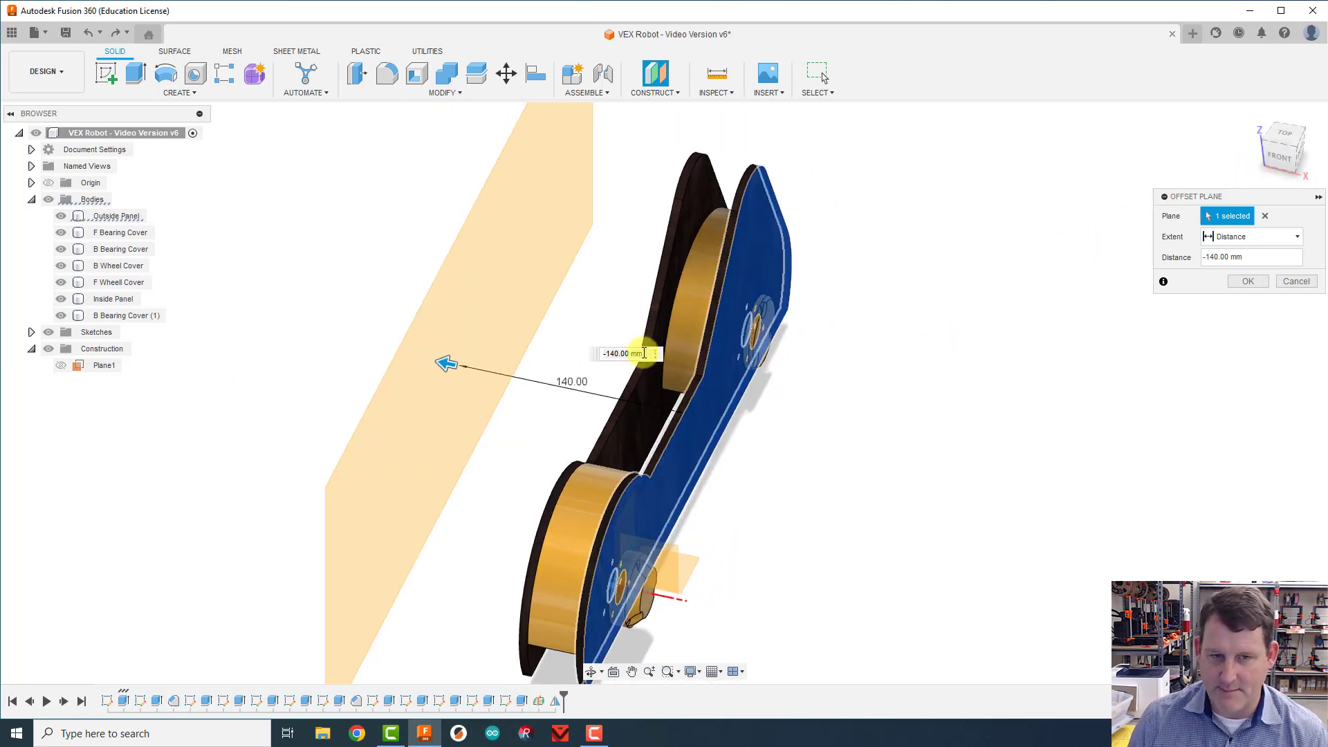
{"action": "left_click", "coordinate": [621, 354]}
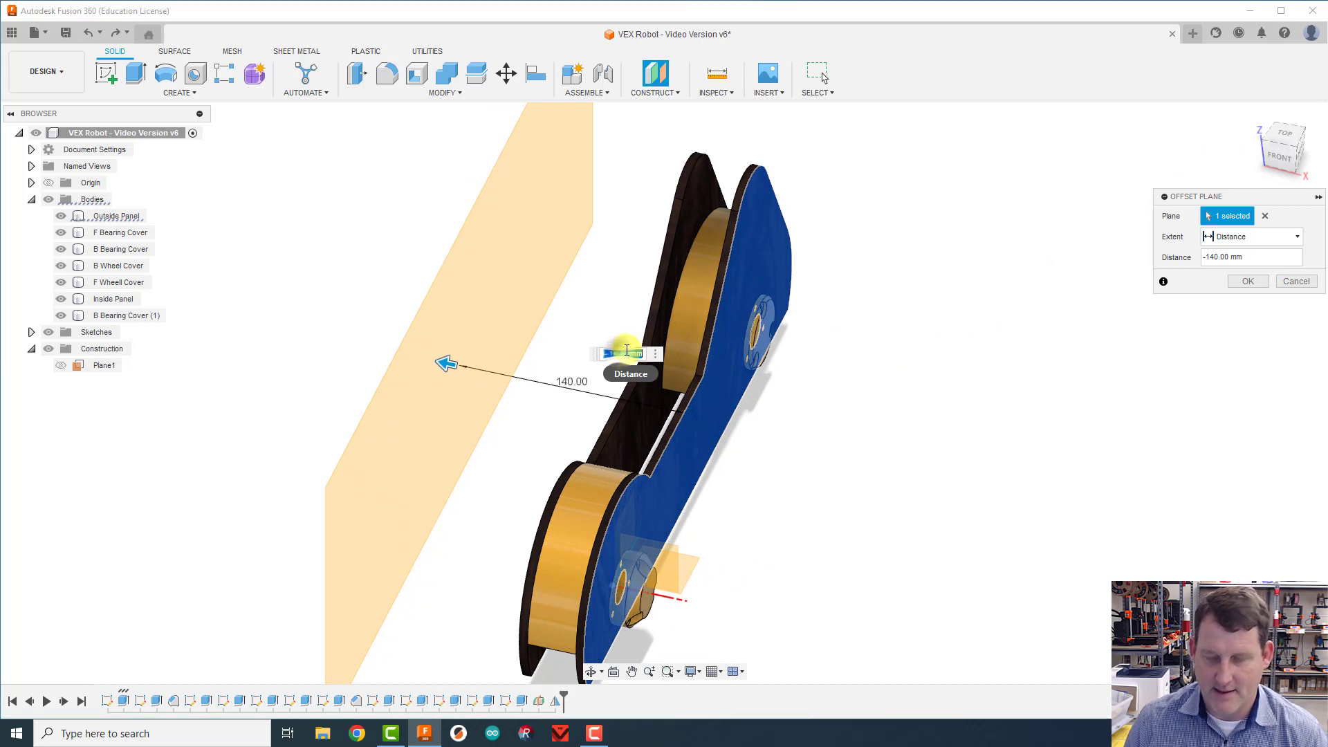
{"action": "type", "text": "-125"}
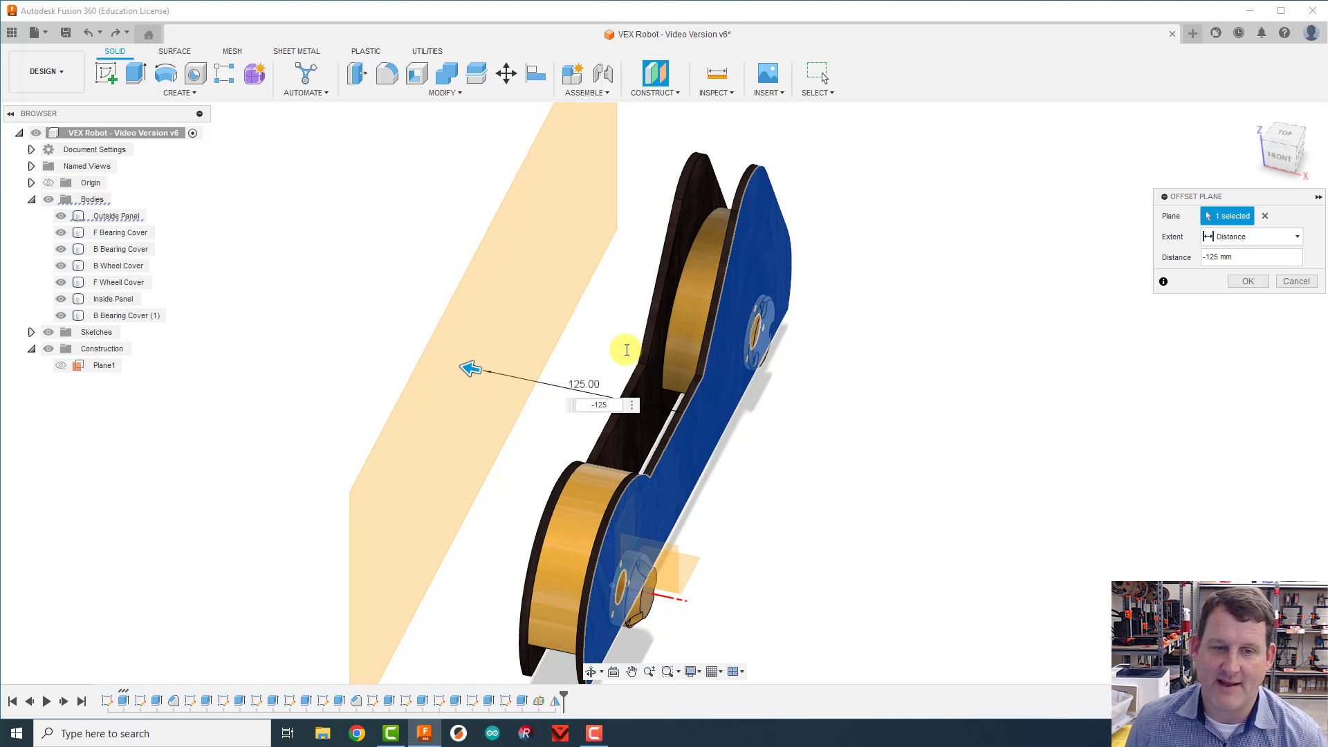
{"action": "key", "text": "Return"}
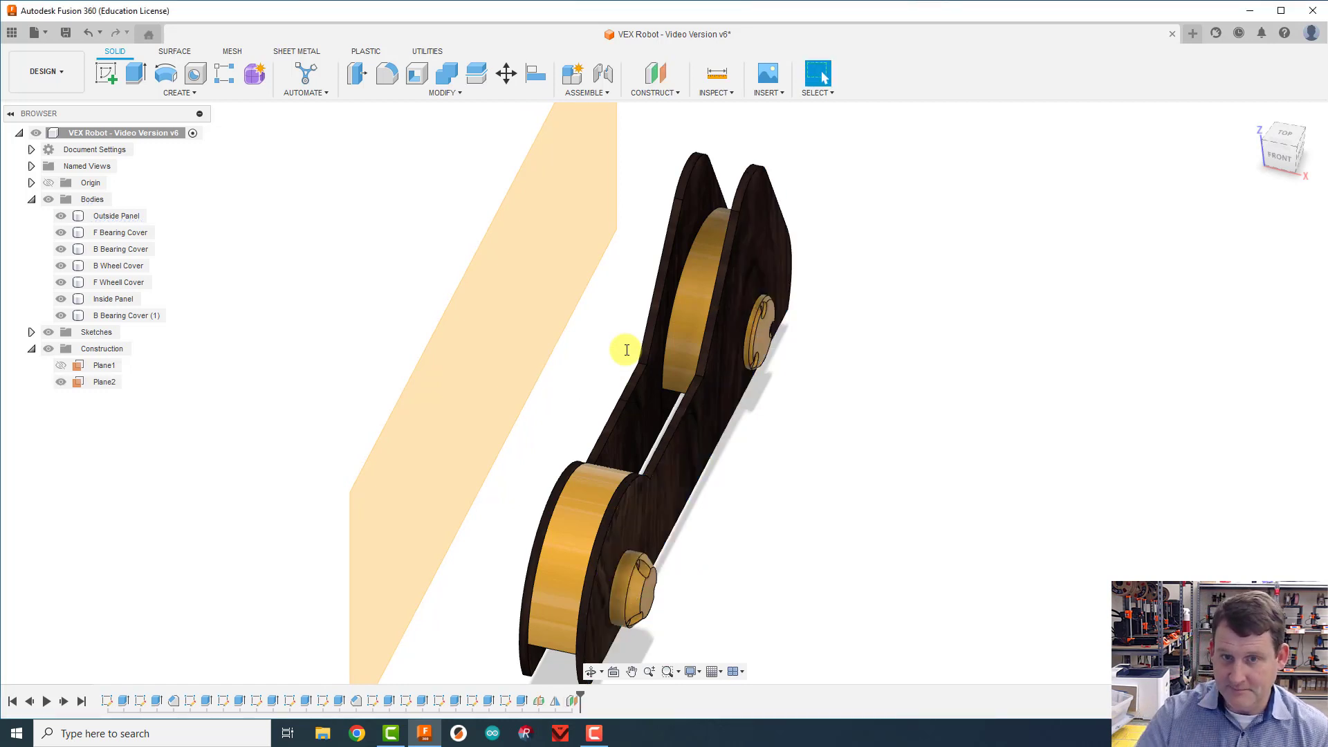
Step: Try to mirror all seven bodies of the side assembly across the offset plane, with object type Bodies and operation New Body
{"action": "left_click", "coordinate": [1252, 115]}
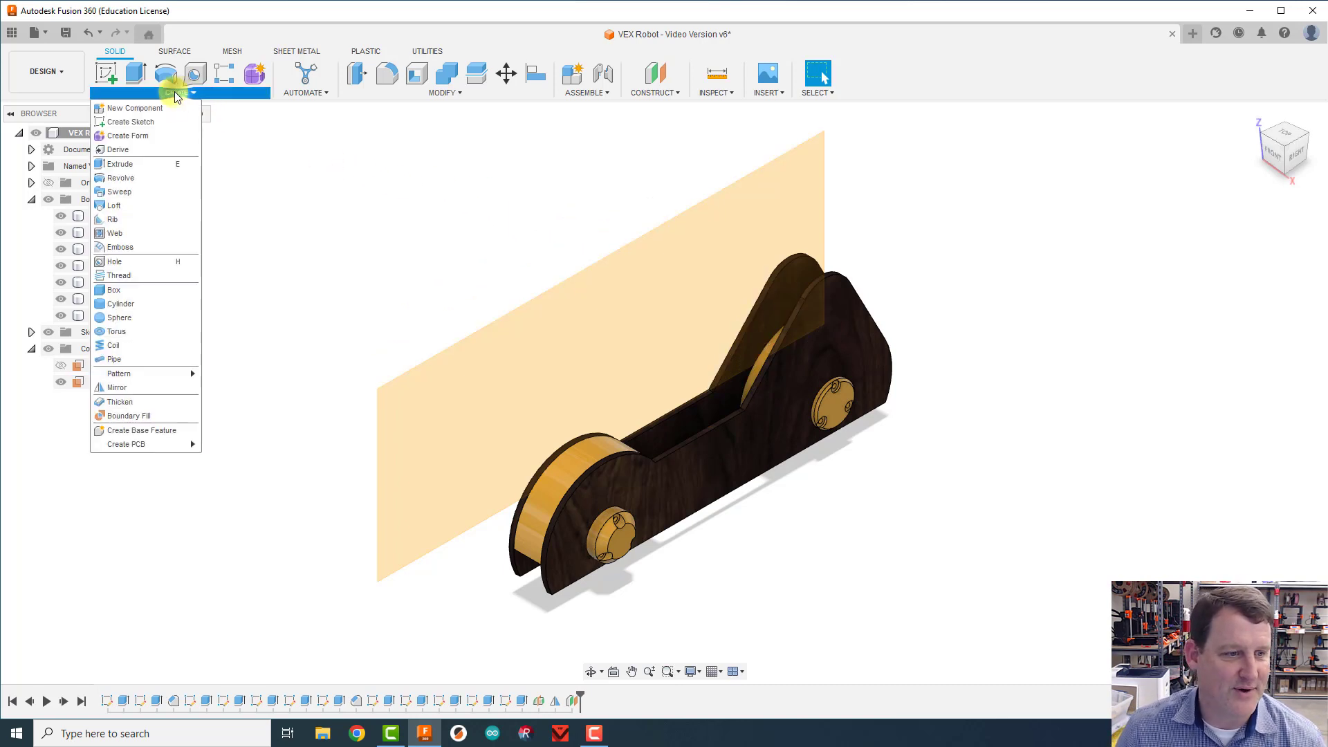
{"action": "left_click", "coordinate": [140, 393]}
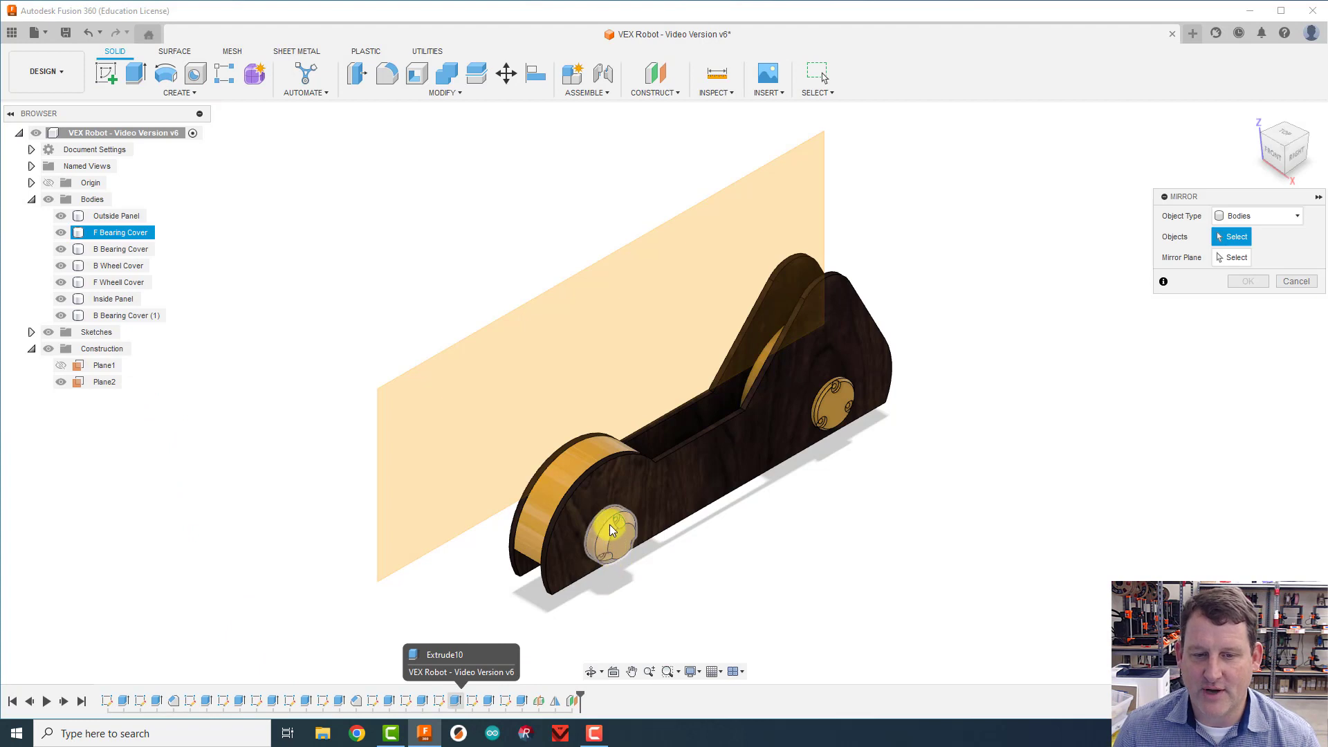
{"action": "left_click", "coordinate": [570, 477]}
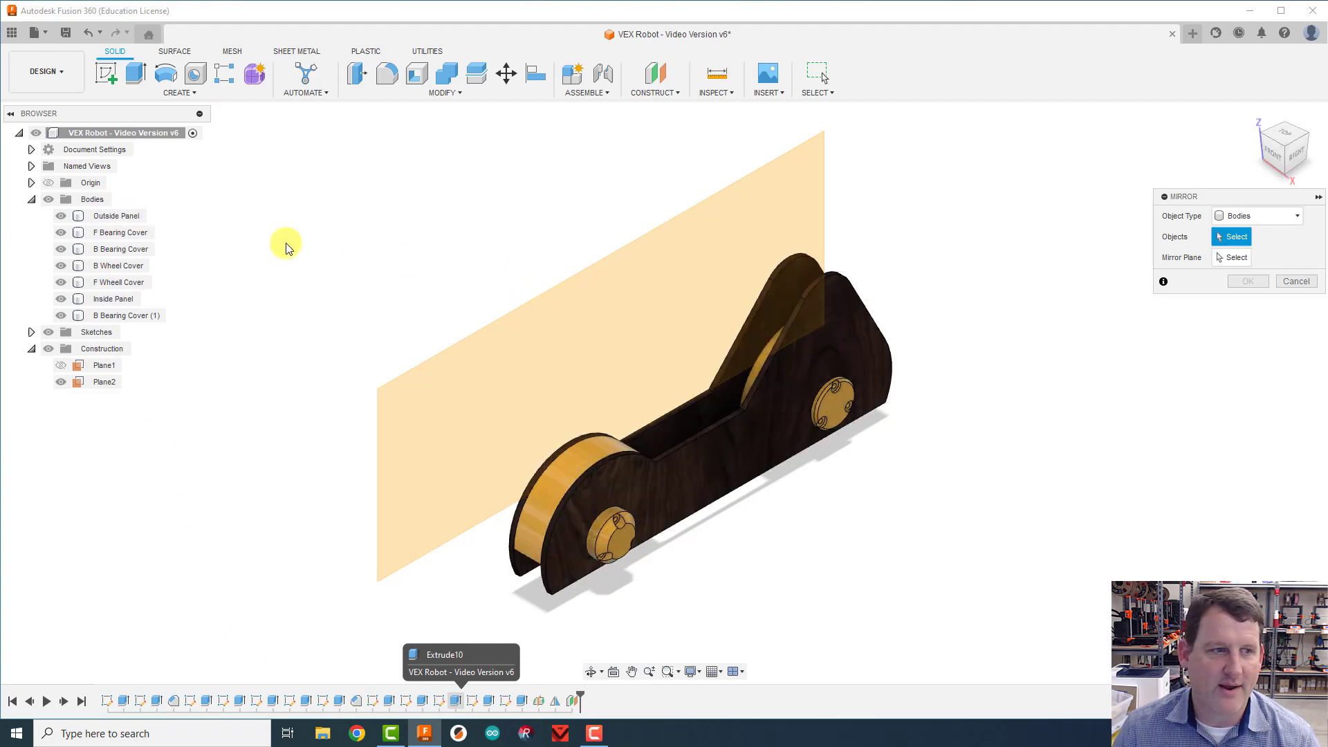
{"action": "left_click", "coordinate": [113, 215]}
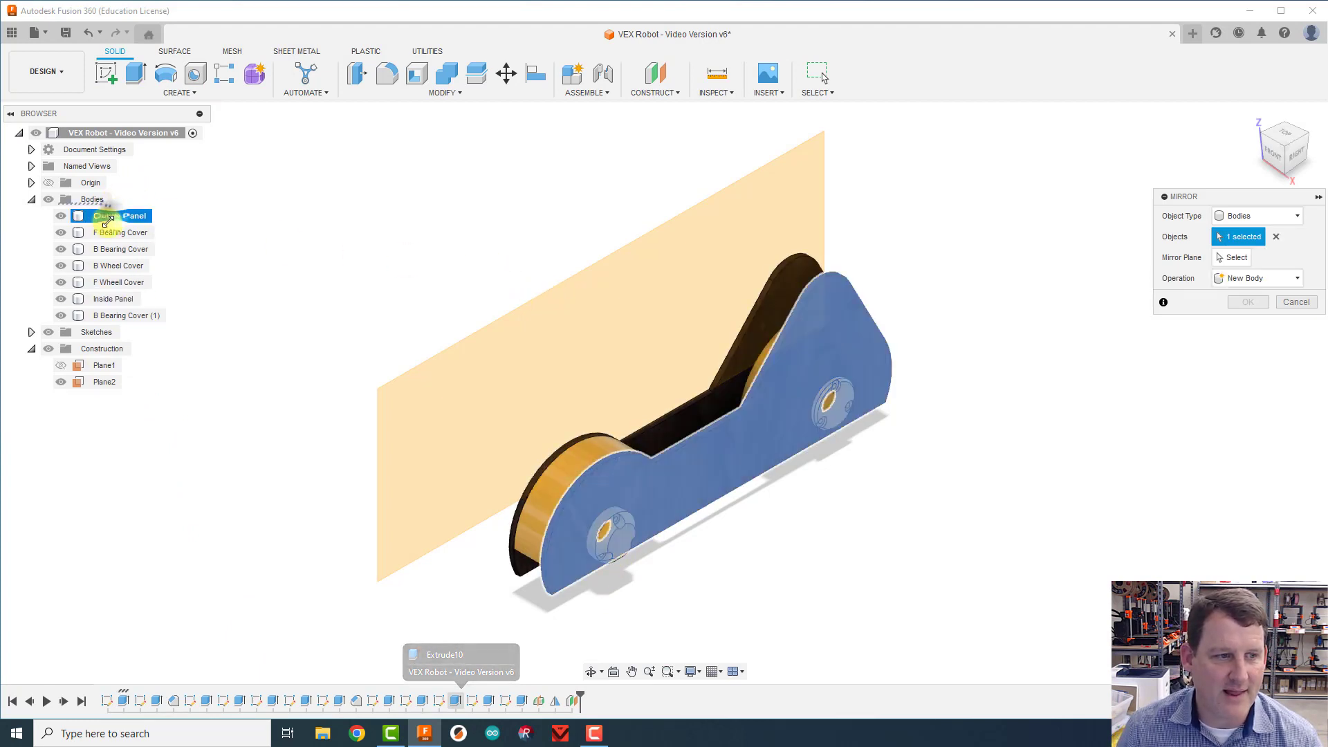
{"action": "left_click", "coordinate": [107, 232]}
{"action": "left_click", "coordinate": [105, 249]}
{"action": "left_click", "coordinate": [105, 265]}
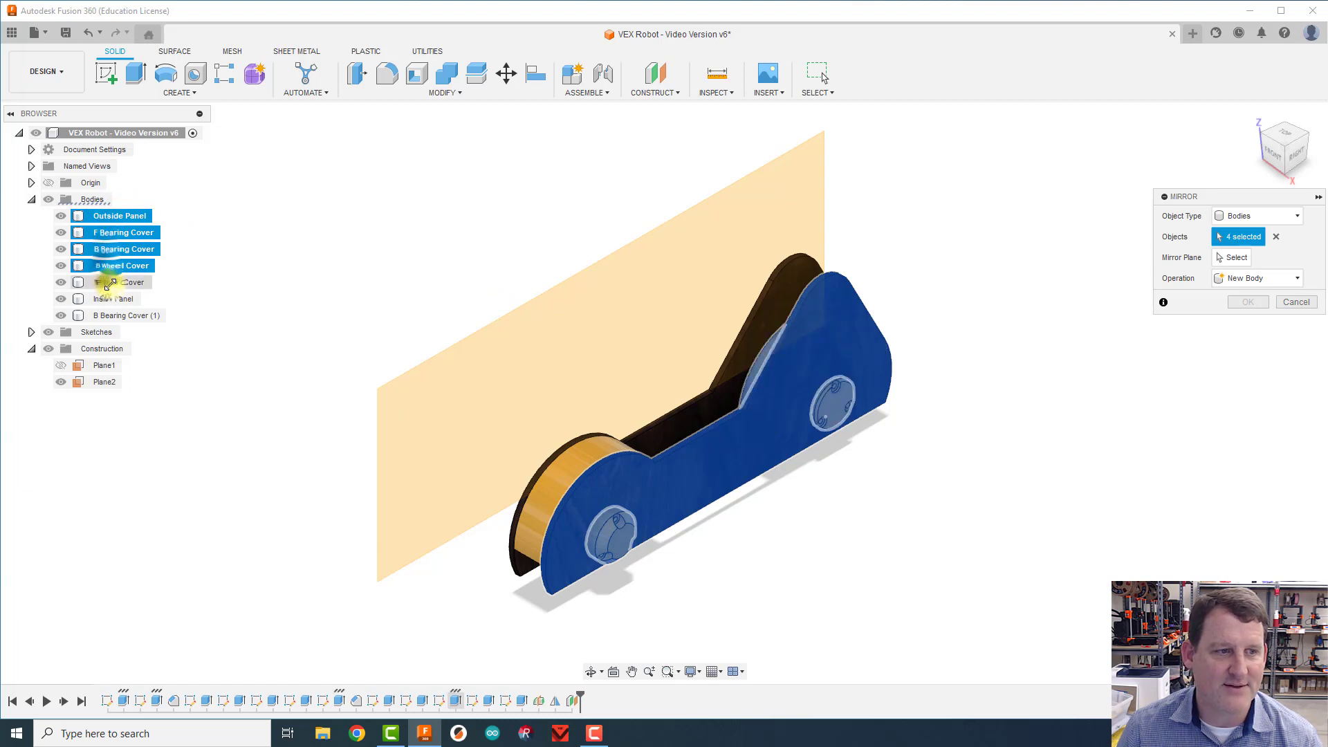
{"action": "left_click", "coordinate": [107, 282]}
{"action": "left_click", "coordinate": [110, 299]}
{"action": "left_click", "coordinate": [110, 316]}
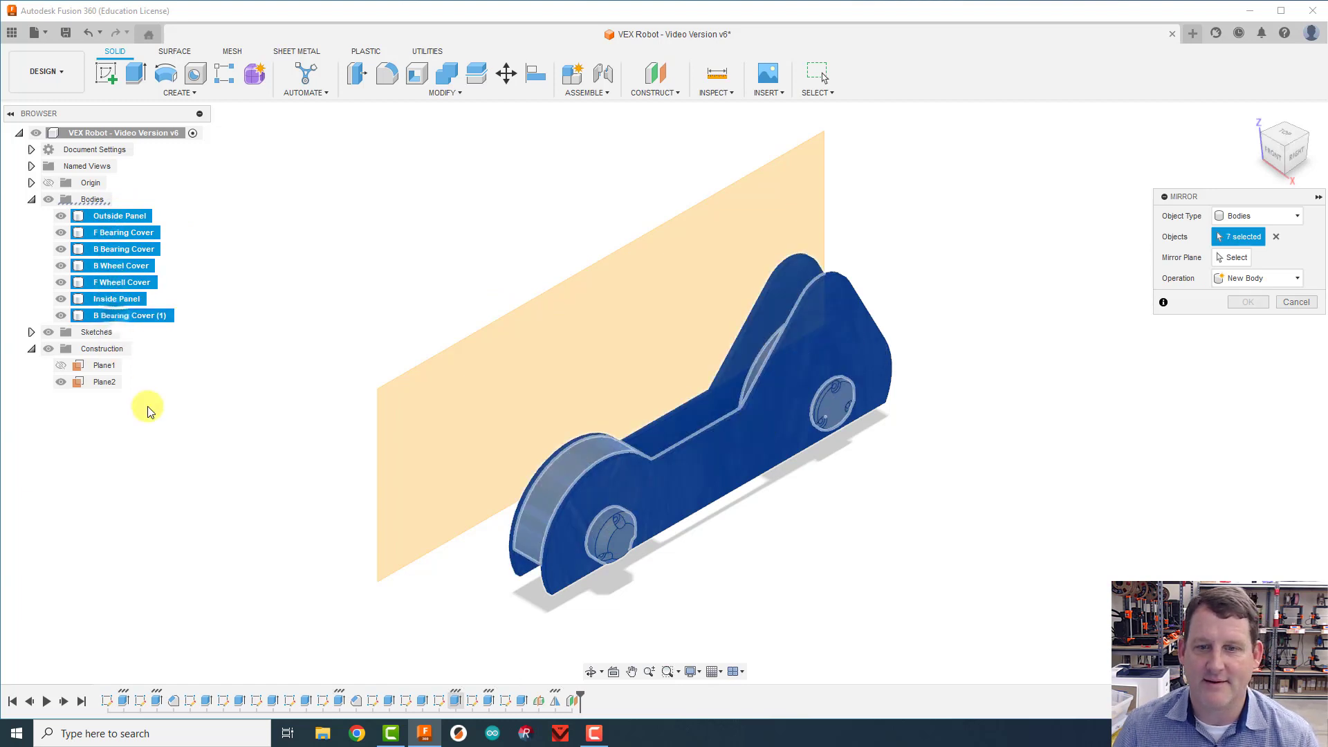
{"action": "left_click", "coordinate": [1251, 218]}
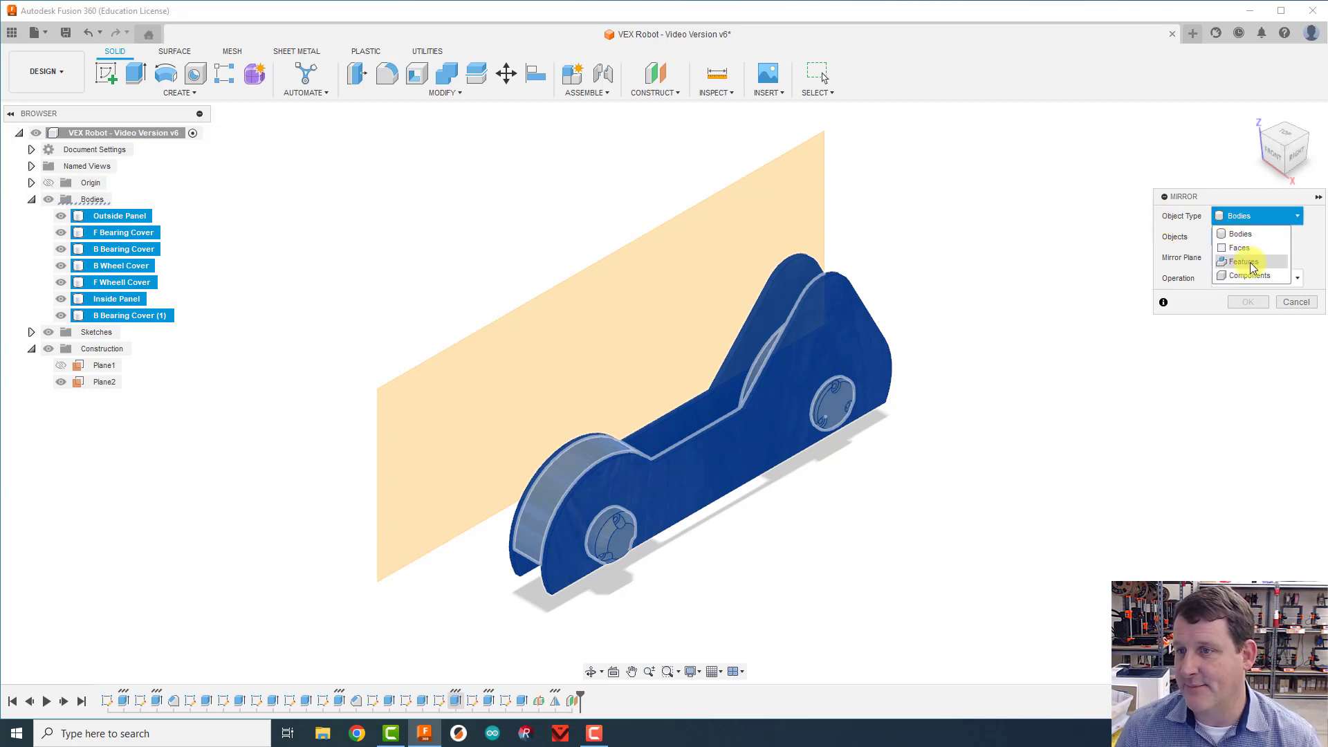
{"action": "left_click", "coordinate": [1243, 233]}
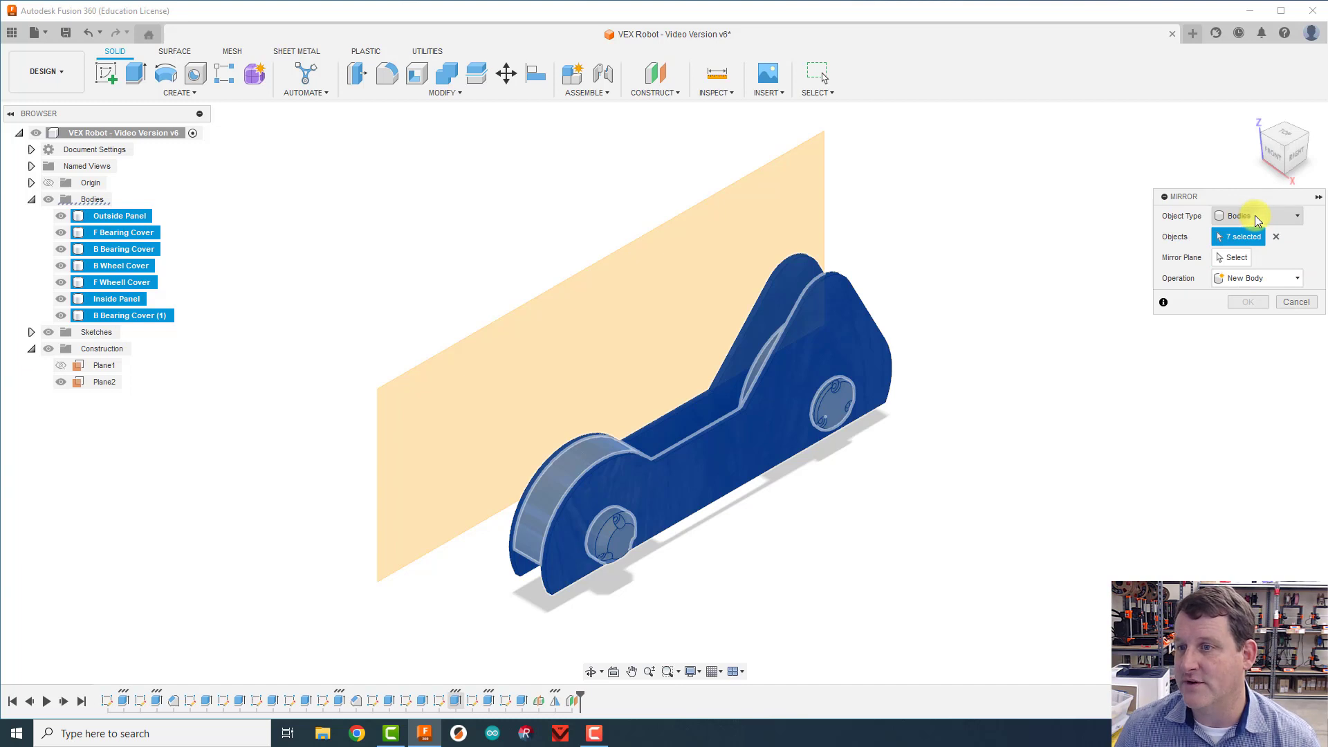
{"action": "left_click", "coordinate": [1234, 258]}
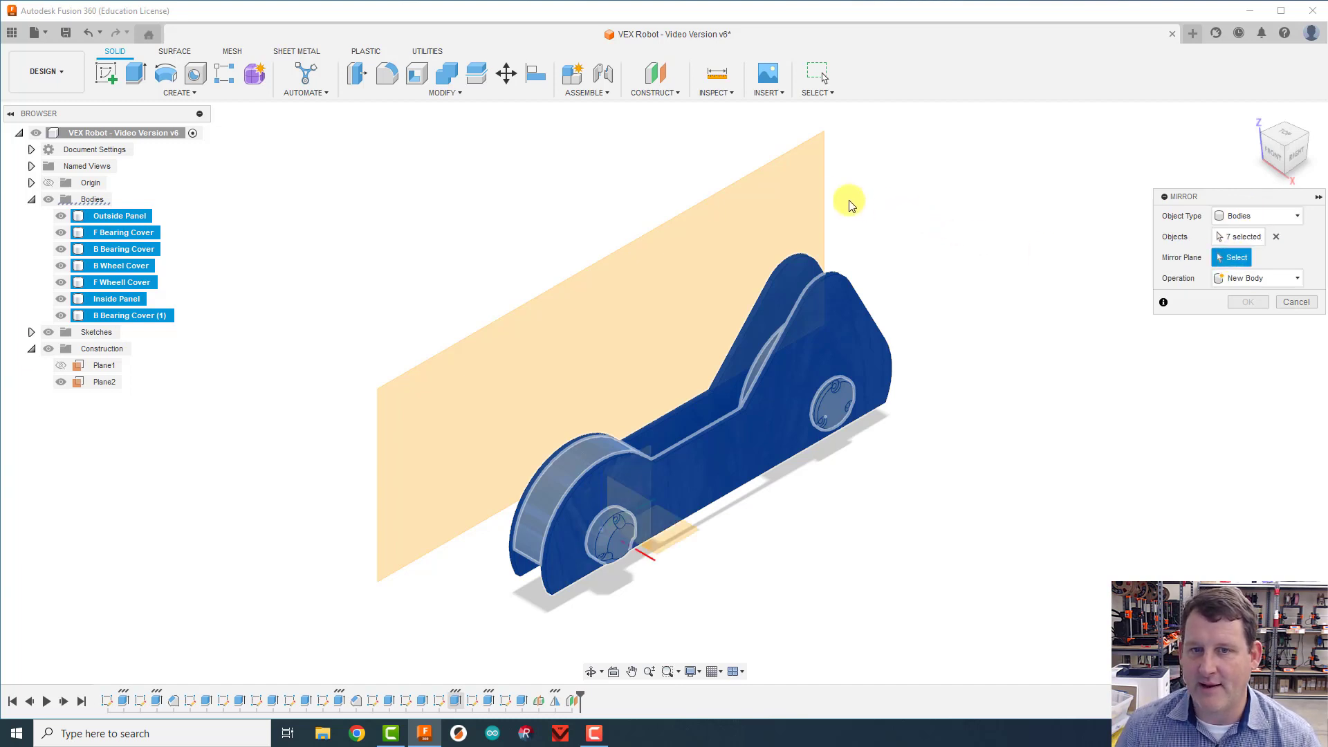
{"action": "left_click", "coordinate": [606, 310]}
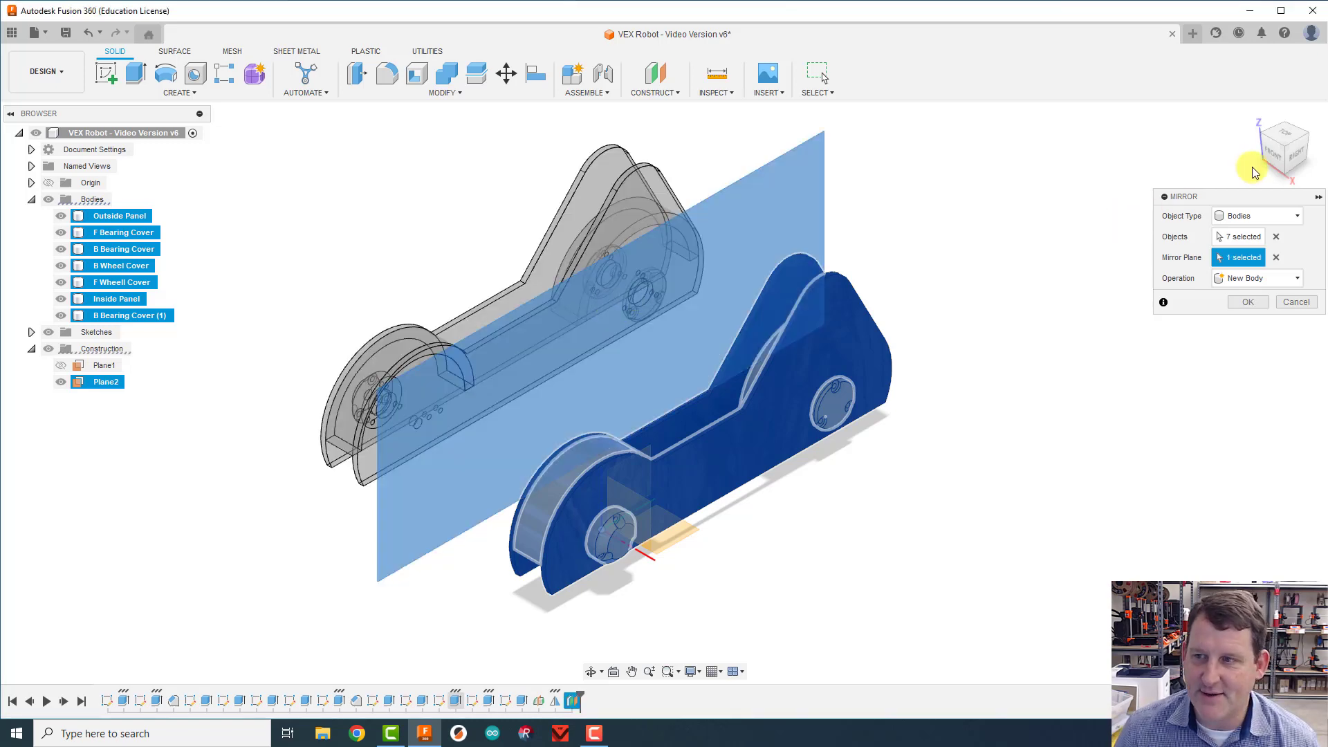
{"action": "left_click", "coordinate": [1273, 155]}
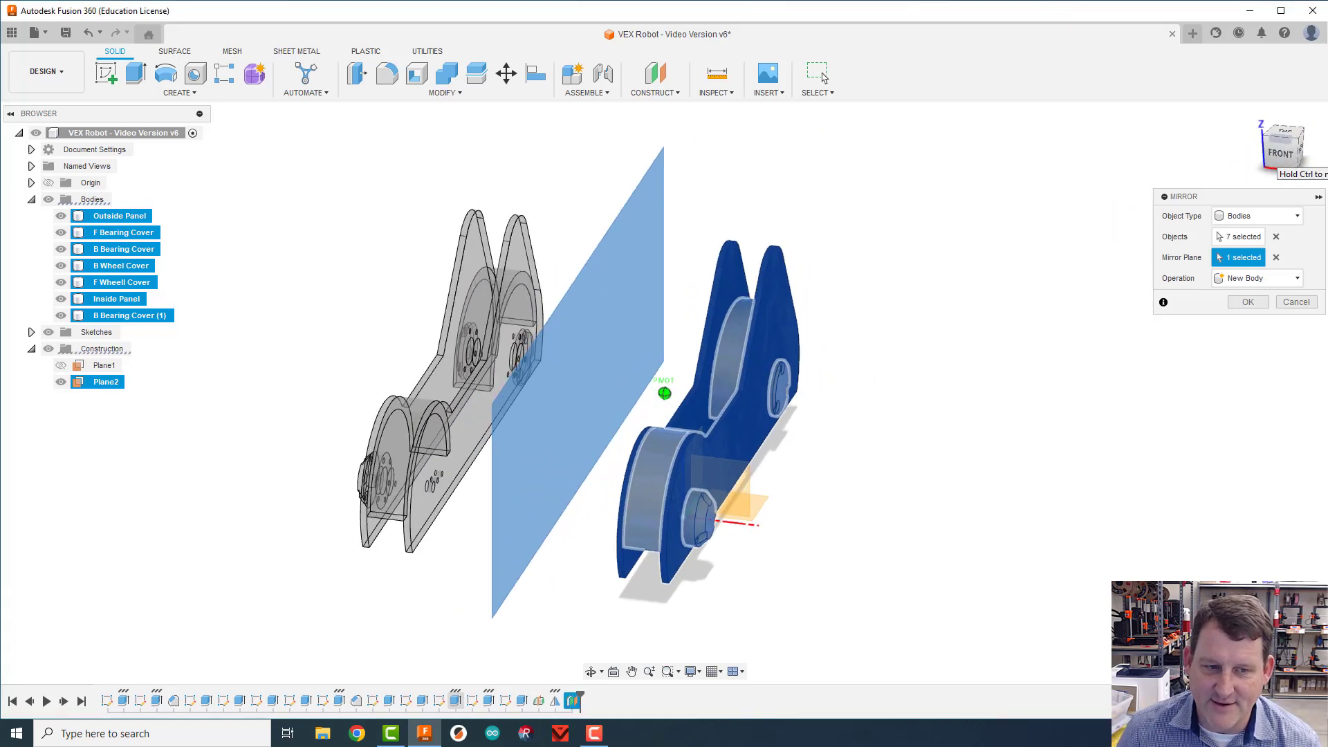
{"action": "mouse_move", "coordinate": [1273, 155]}
{"action": "left_mouse_down"}
{"action": "mouse_move", "coordinate": [1324, 147]}
{"action": "mouse_move", "coordinate": [1312, 173]}
{"action": "mouse_move", "coordinate": [1317, 148]}
{"action": "mouse_move", "coordinate": [1270, 156]}
{"action": "left_mouse_up"}
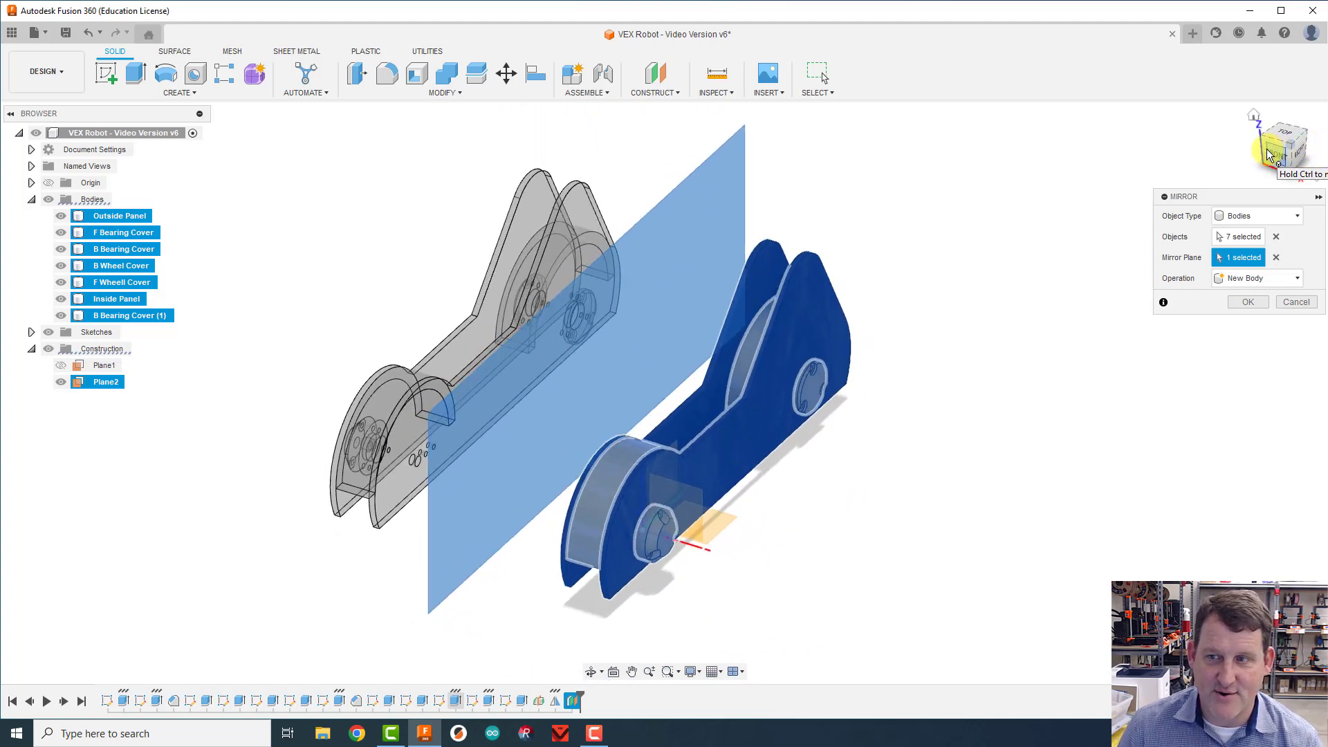
{"action": "left_click", "coordinate": [1295, 303]}
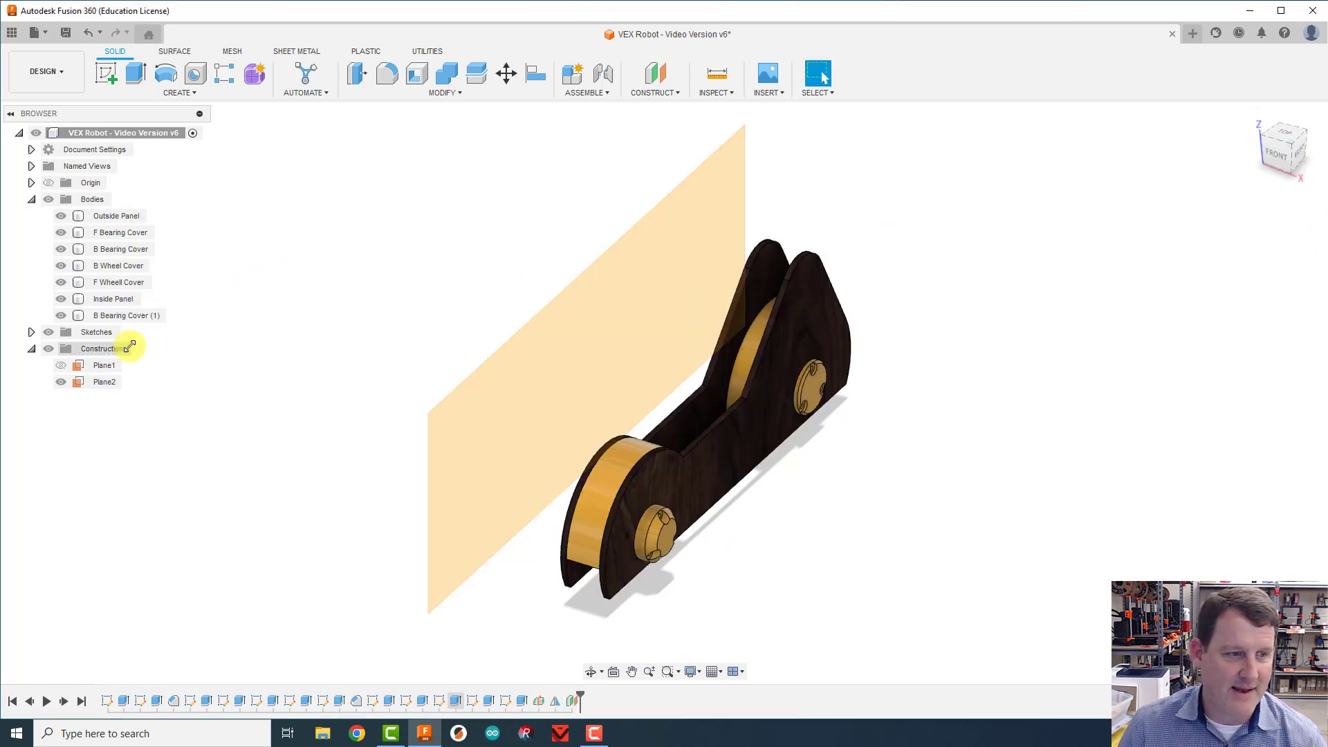
Step: Hide the offset construction plane beside the side assembly
{"action": "left_click", "coordinate": [60, 382]}
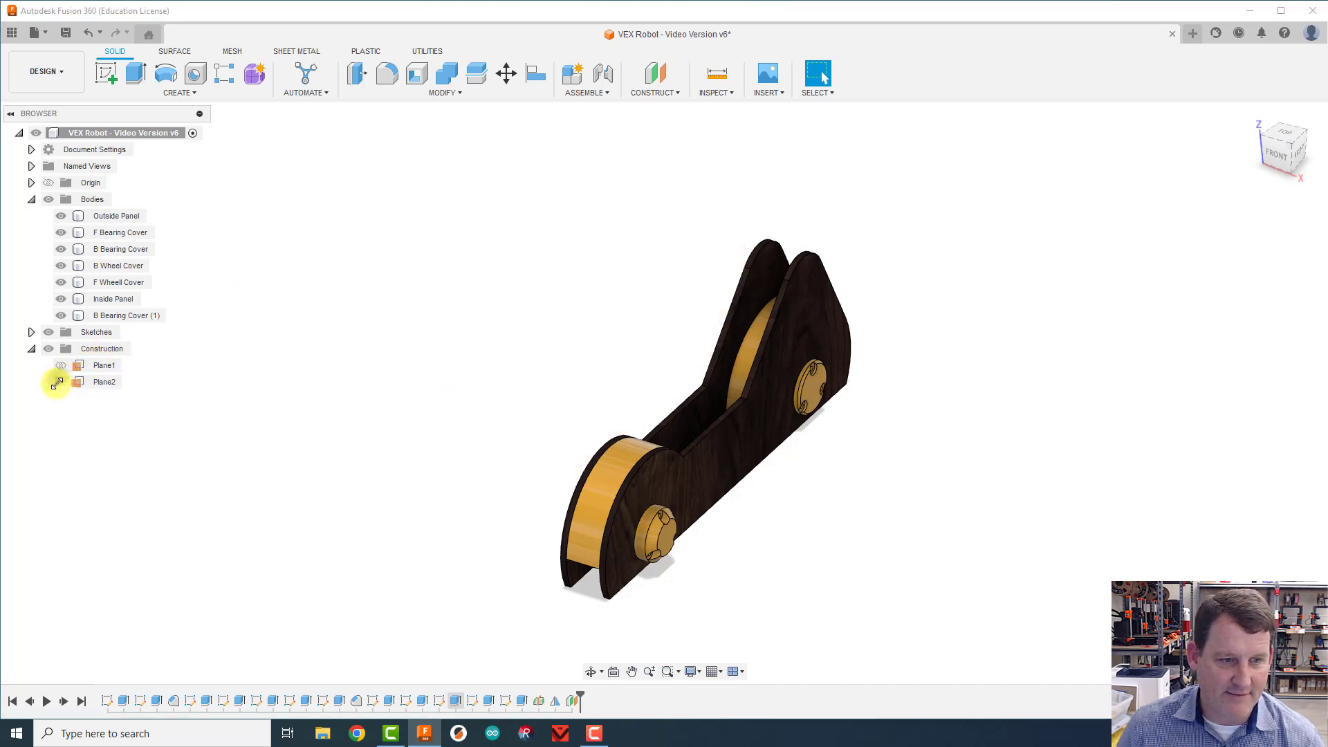
{"action": "left_click", "coordinate": [61, 366]}
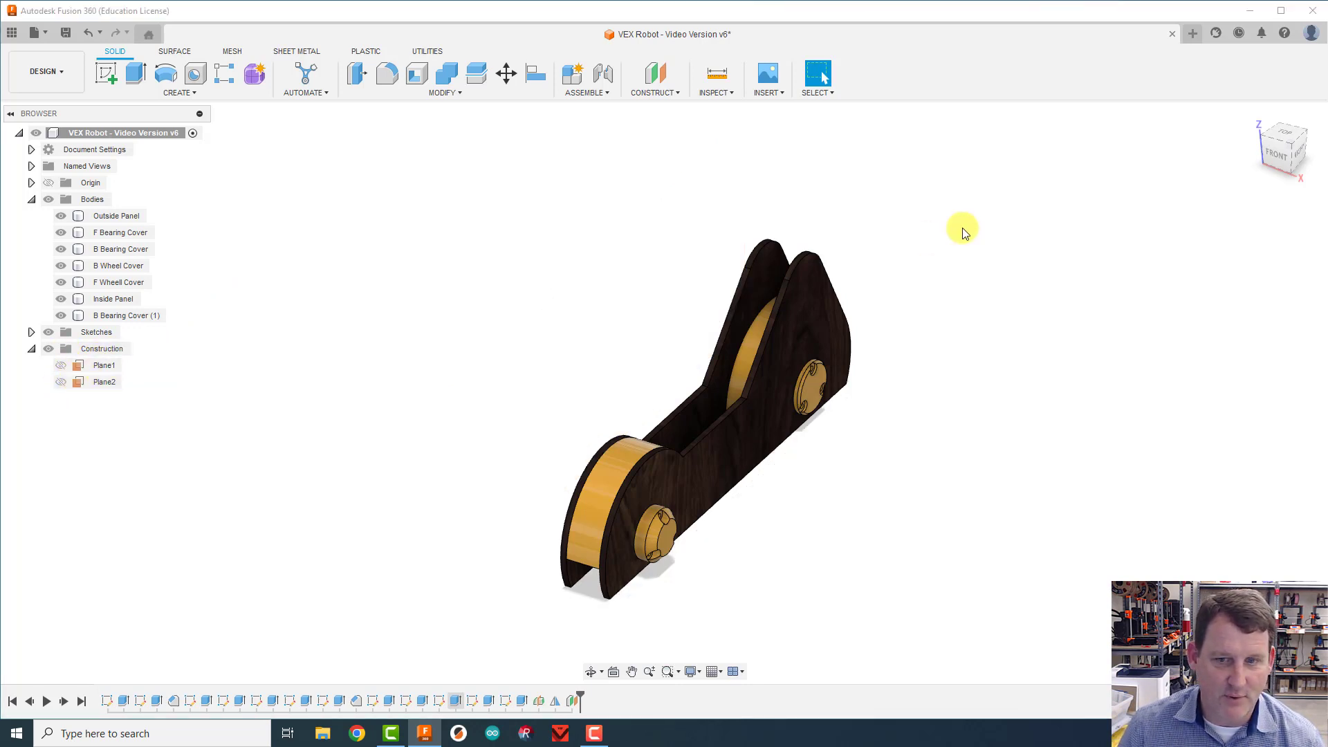
Step: Start a new sketch on the outer face of the Inside Panel
{"action": "mouse_move", "coordinate": [1313, 156]}
{"action": "left_mouse_down"}
{"action": "mouse_move", "coordinate": [61, 149]}
{"action": "mouse_move", "coordinate": [160, 151]}
{"action": "left_mouse_up"}
{"action": "left_click", "coordinate": [806, 400]}
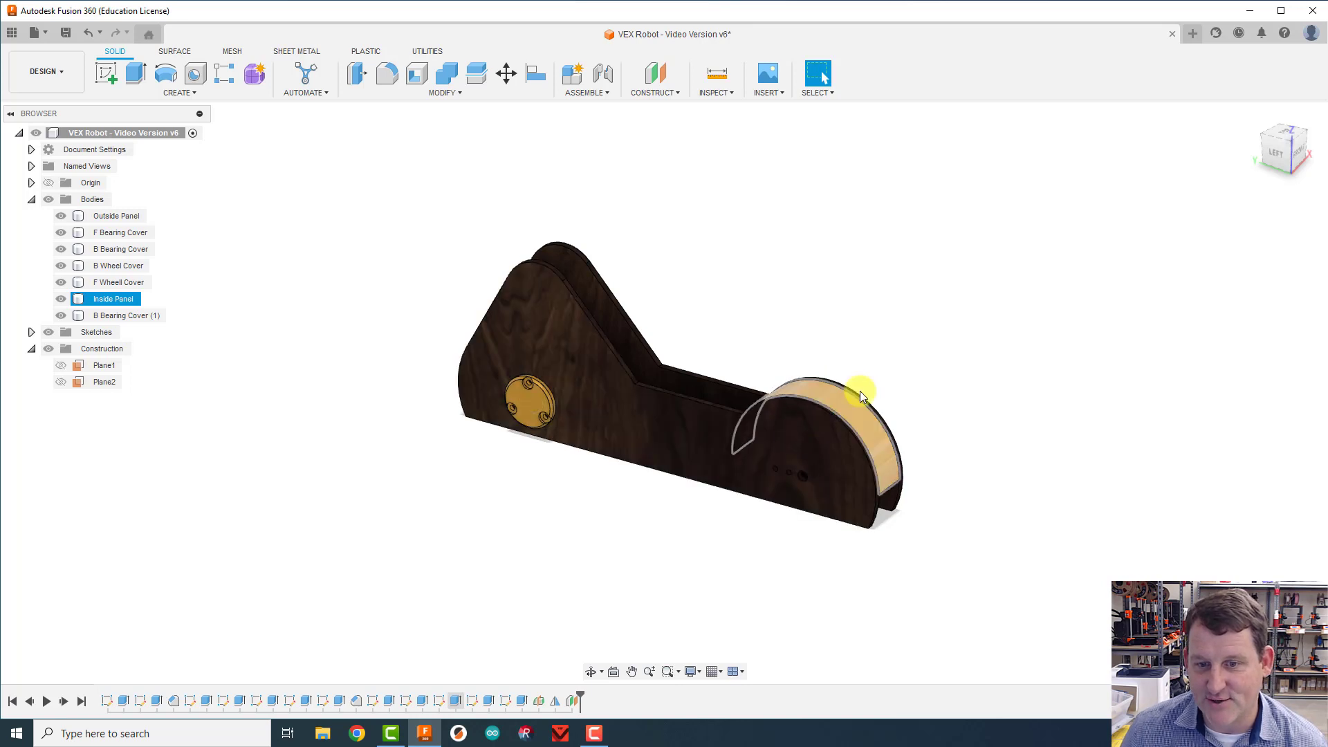
{"action": "left_click", "coordinate": [928, 381]}
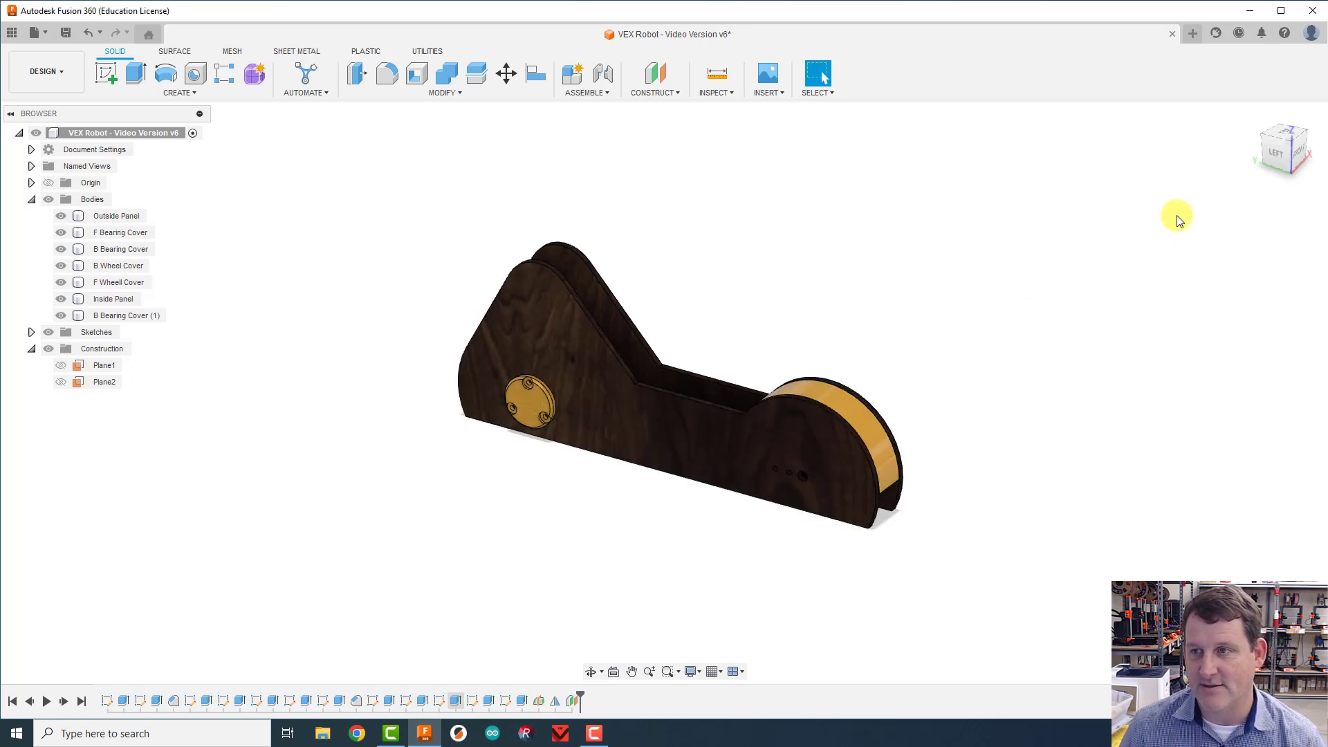
{"action": "left_click", "coordinate": [111, 80]}
{"action": "left_click", "coordinate": [560, 329]}
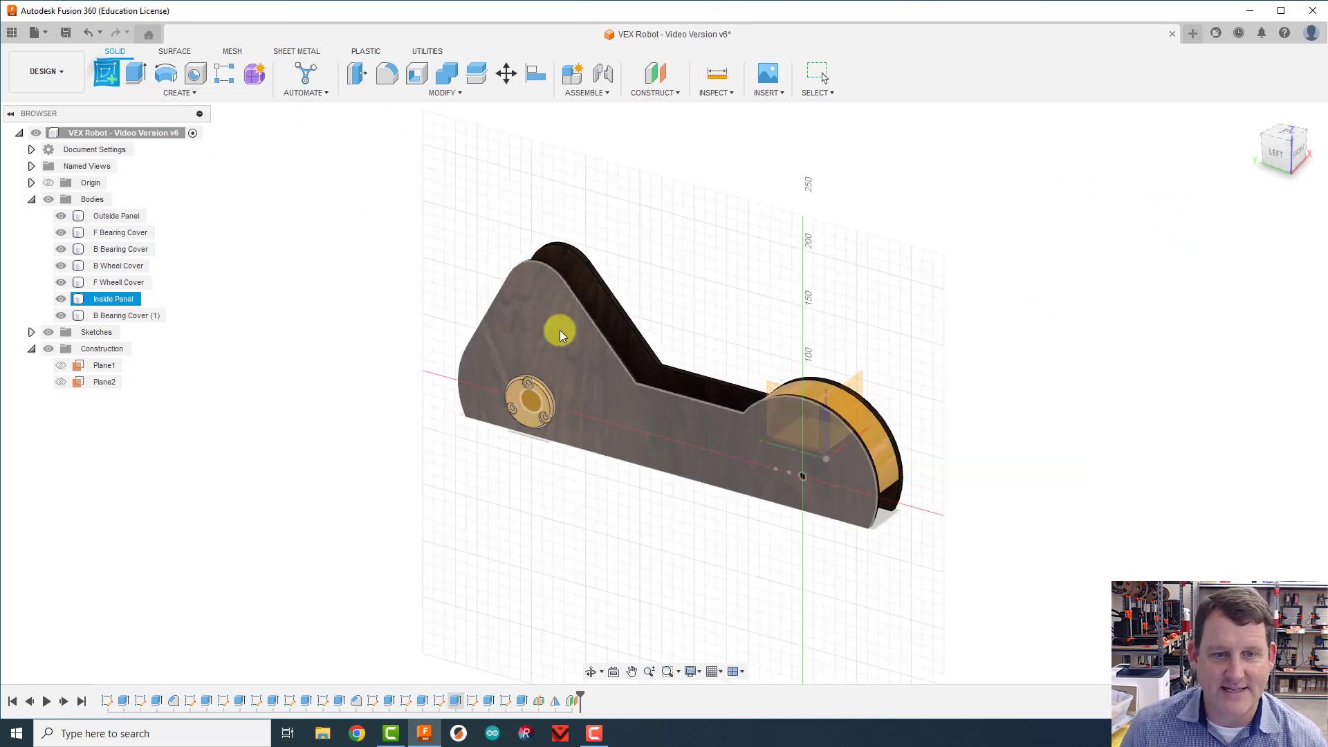
{"action": "left_click", "coordinate": [650, 440]}
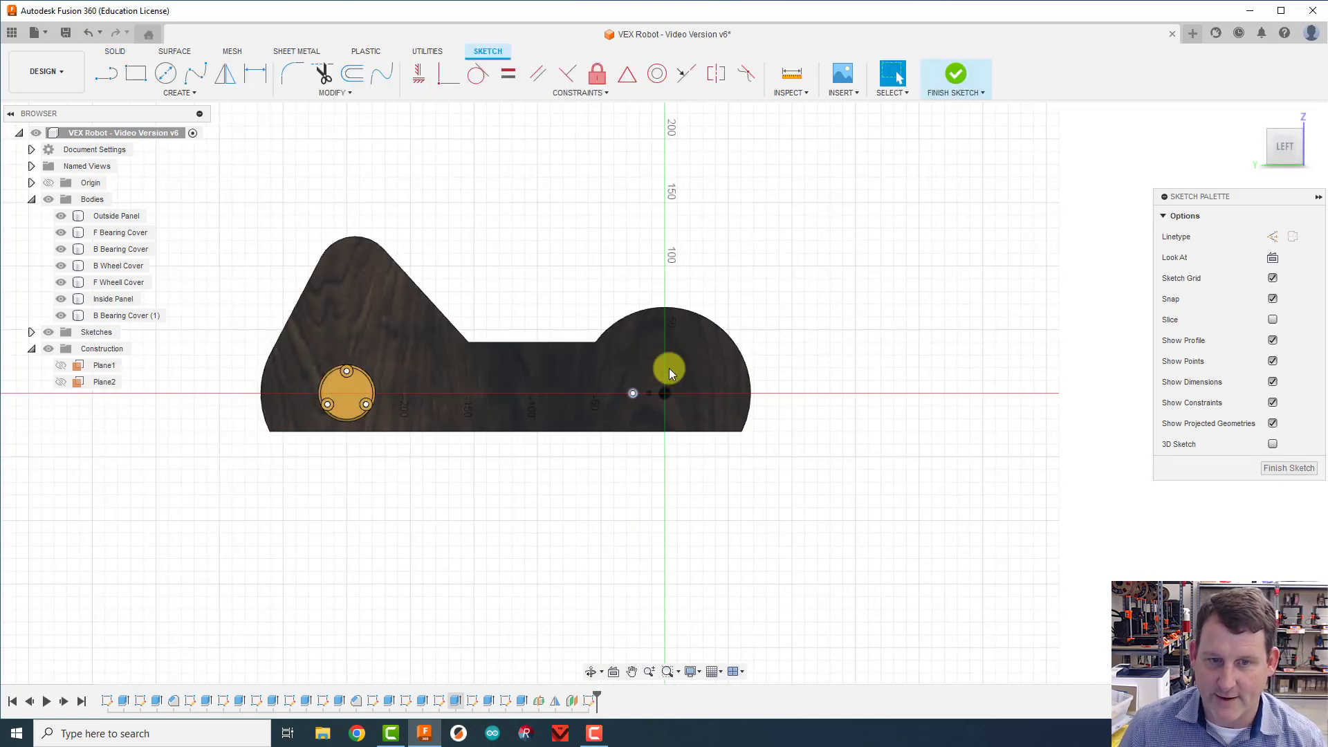
Step: Project the F Wheel Cover and B Wheel Cover bodies into the Inside Panel sketch, using the Bodies selection filter
{"action": "scroll", "coordinate": [645, 343], "scroll_direction": "up", "scroll_amount": 4}
{"action": "scroll", "coordinate": [666, 403], "scroll_direction": "down", "scroll_amount": 2}
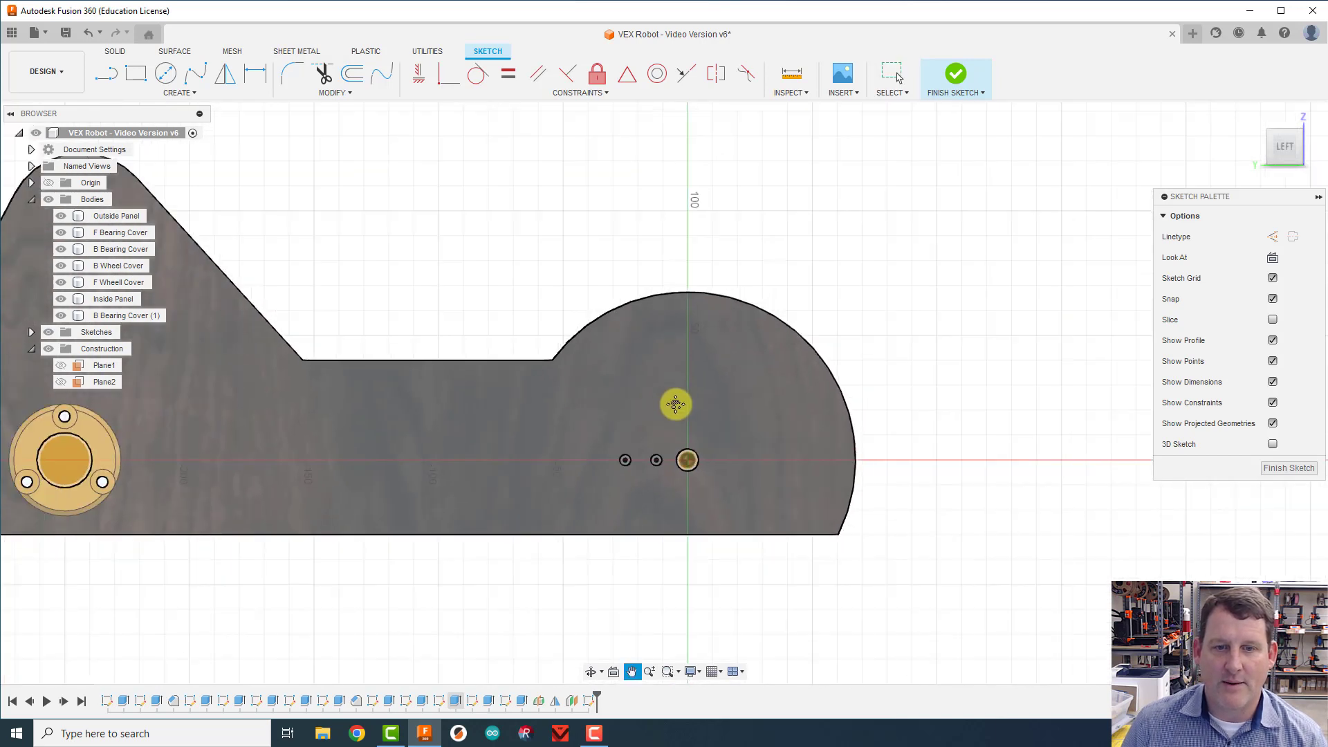
{"action": "middle_click_drag", "start_coordinate": [677, 403], "coordinate": [936, 391]}
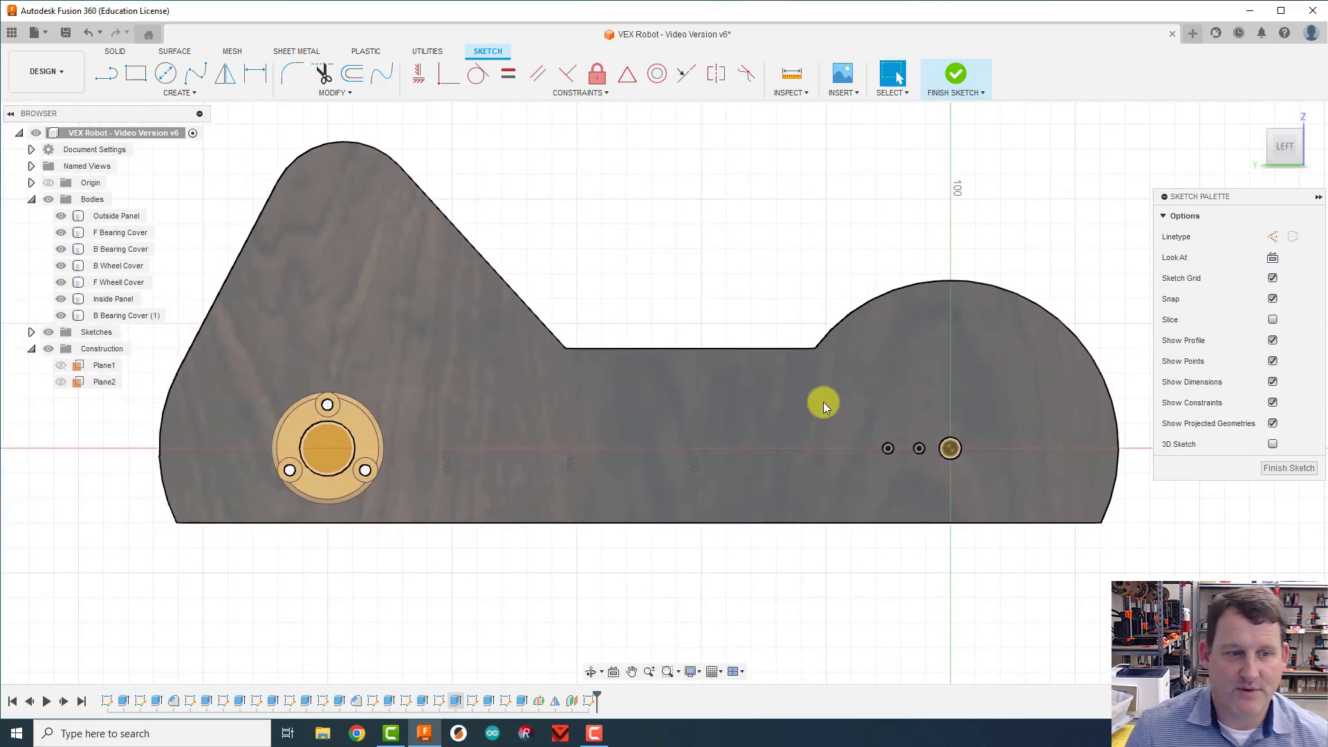
{"action": "left_click", "coordinate": [1263, 146]}
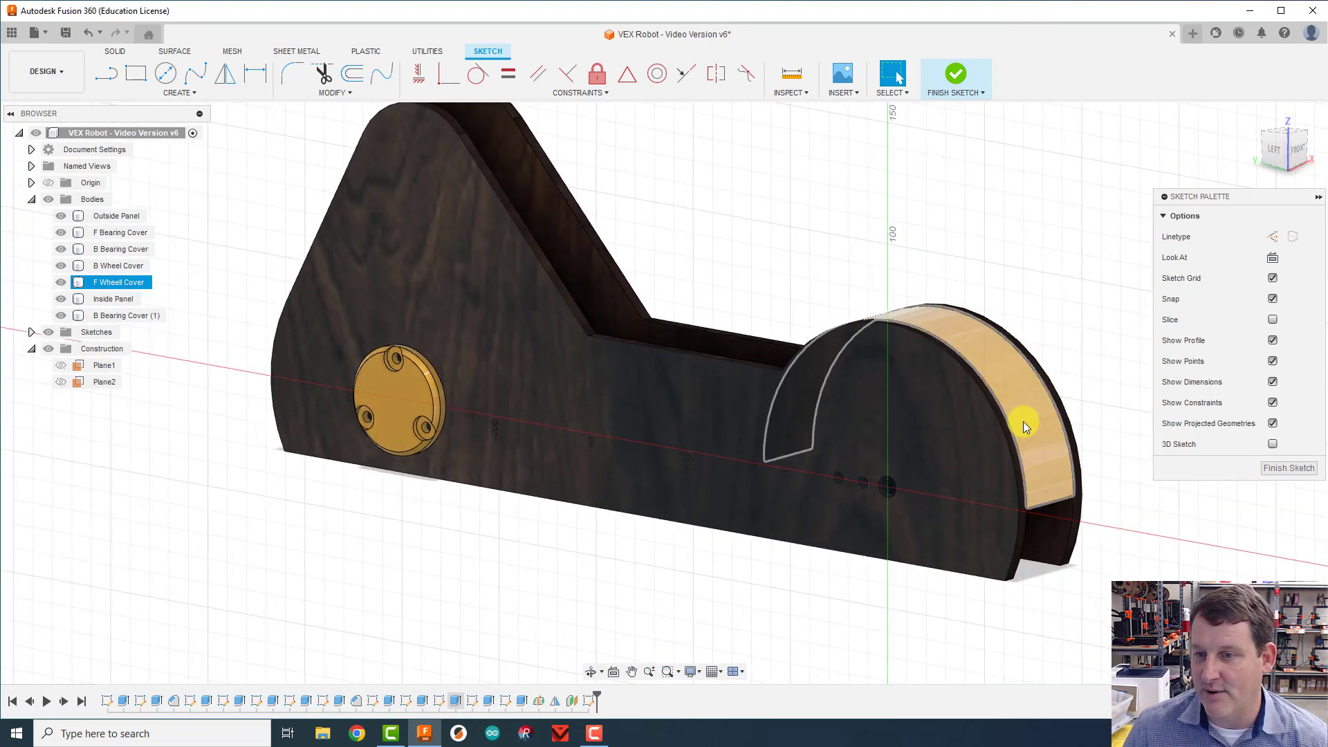
{"action": "left_click", "coordinate": [1121, 314]}
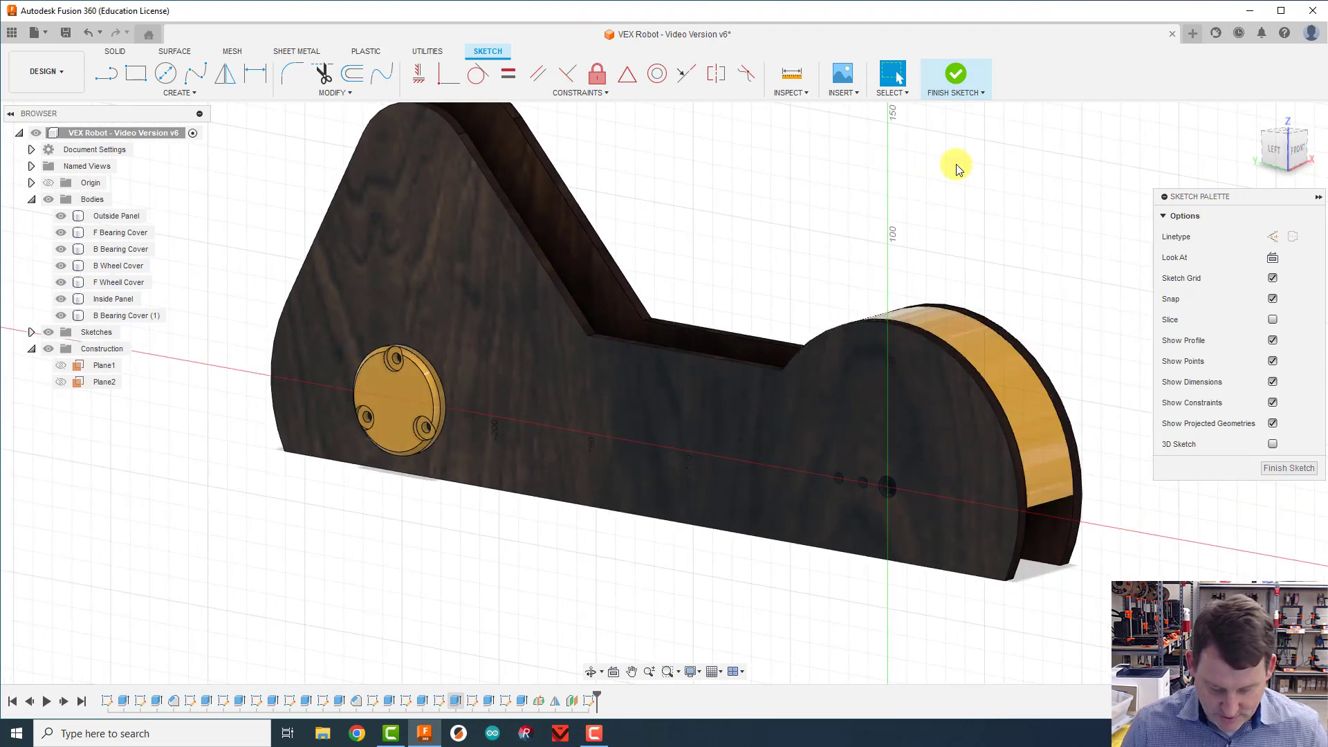
{"action": "key", "text": "p"}
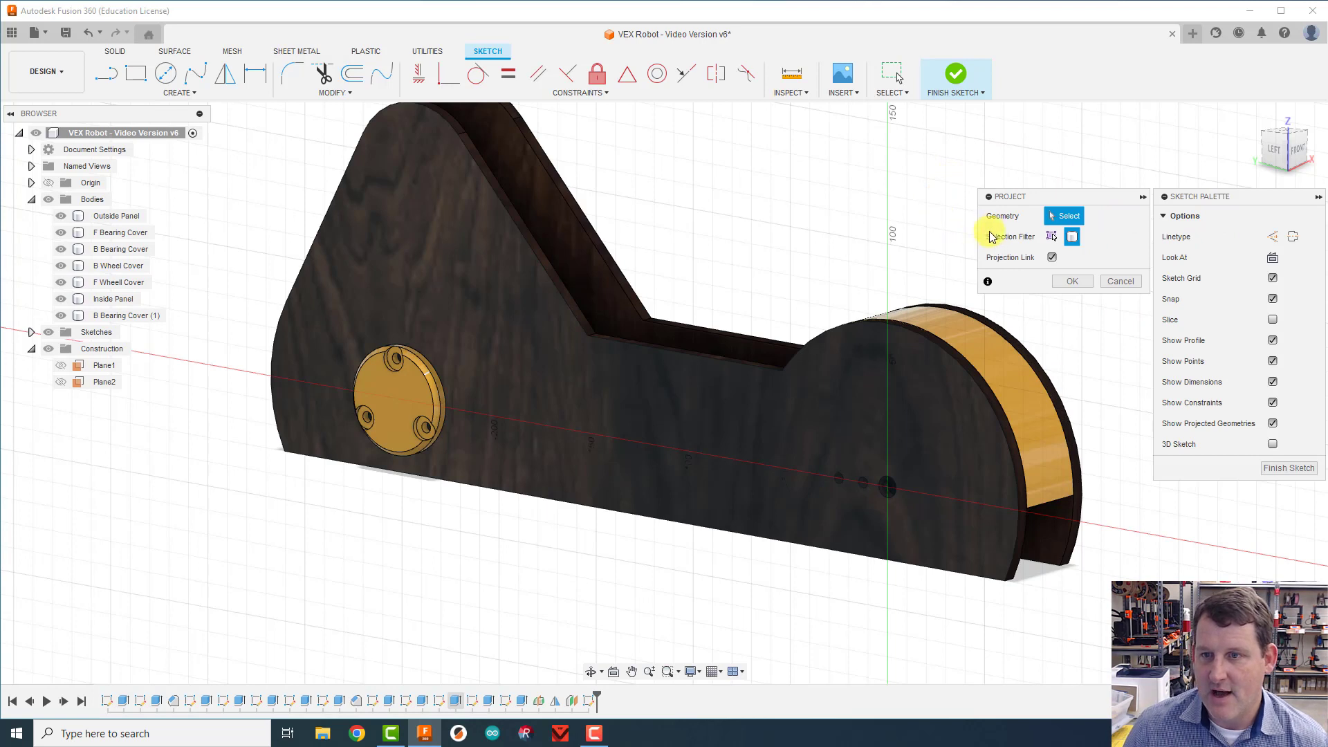
{"action": "left_click", "coordinate": [1072, 238]}
{"action": "left_click", "coordinate": [1016, 375]}
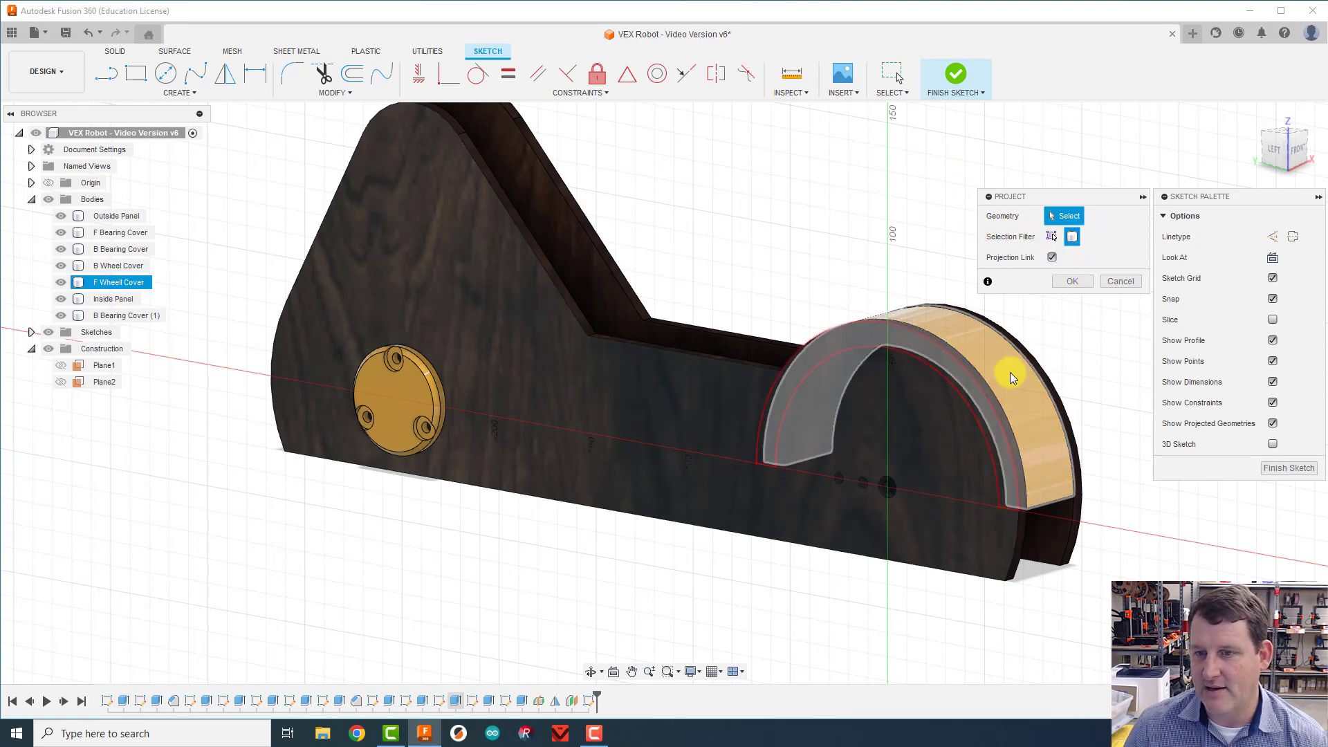
{"action": "left_click", "coordinate": [1010, 376]}
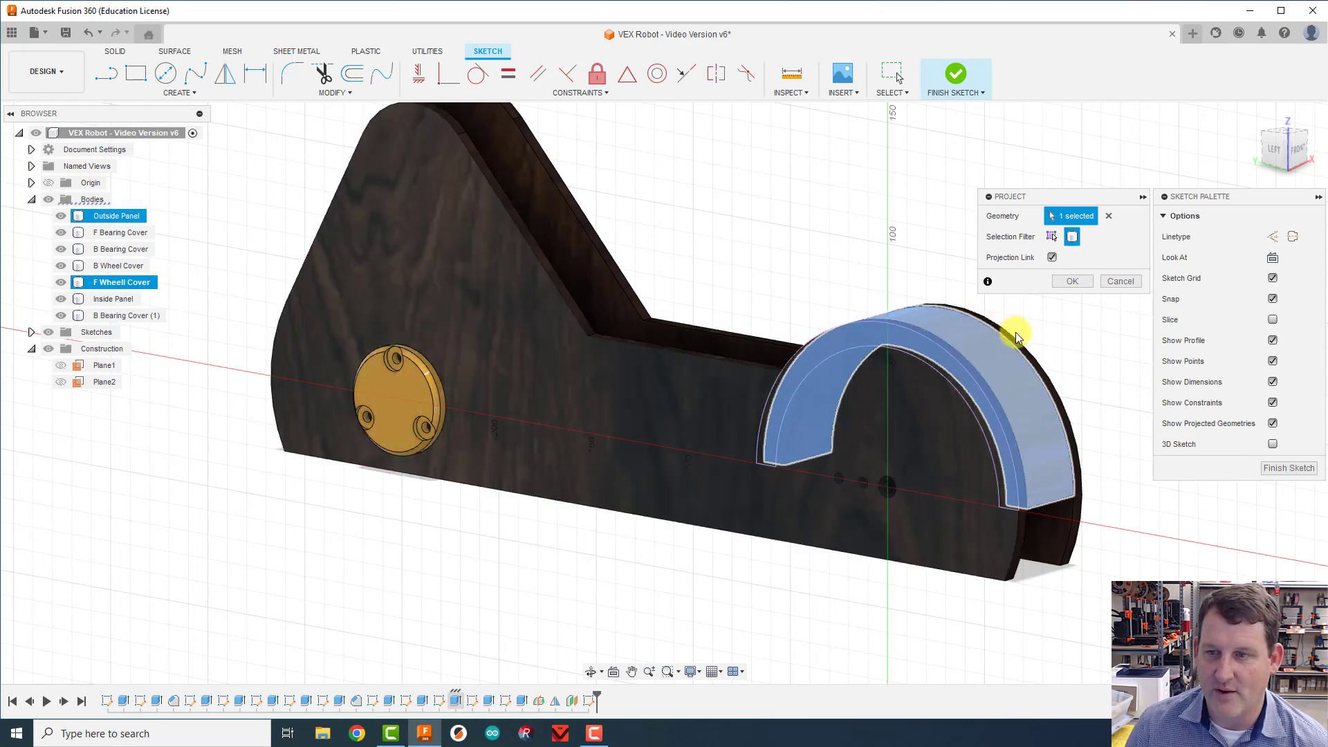
{"action": "left_click_drag", "start_coordinate": [1275, 156], "coordinate": [709, 183]}
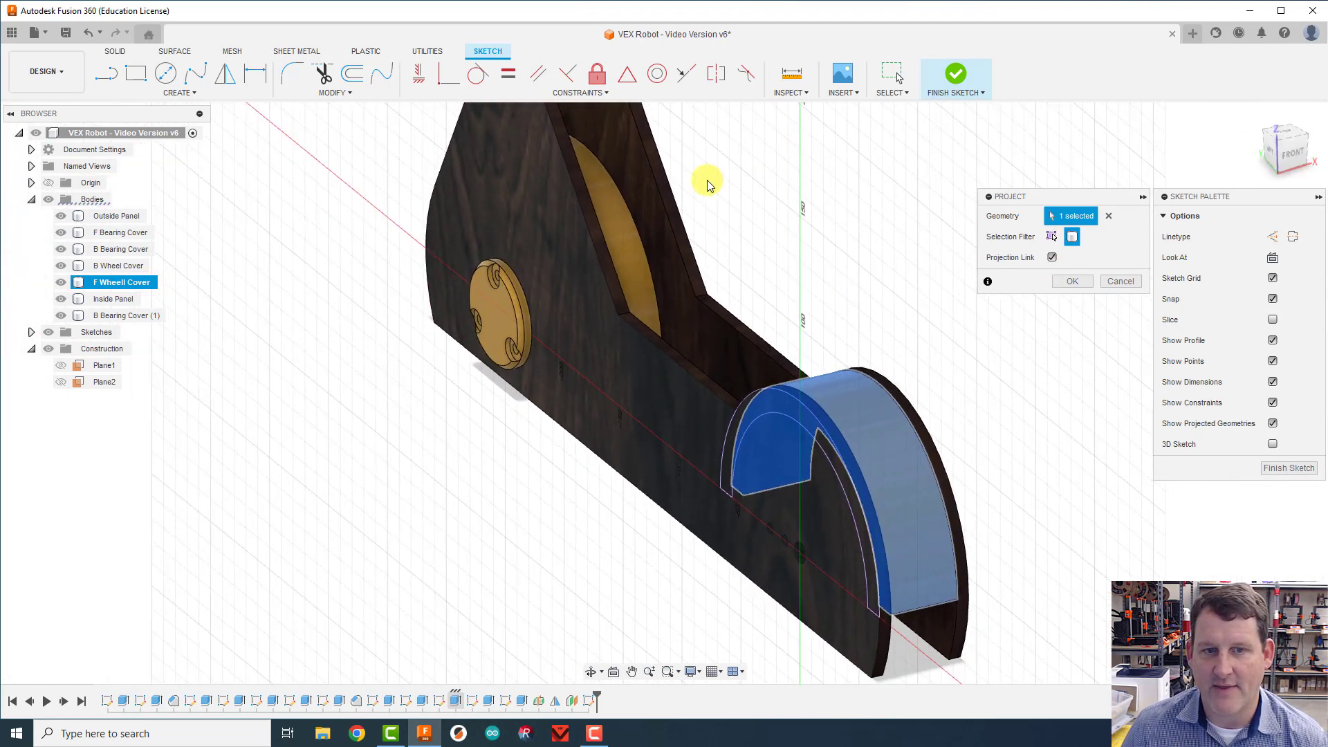
{"action": "left_click", "coordinate": [621, 215]}
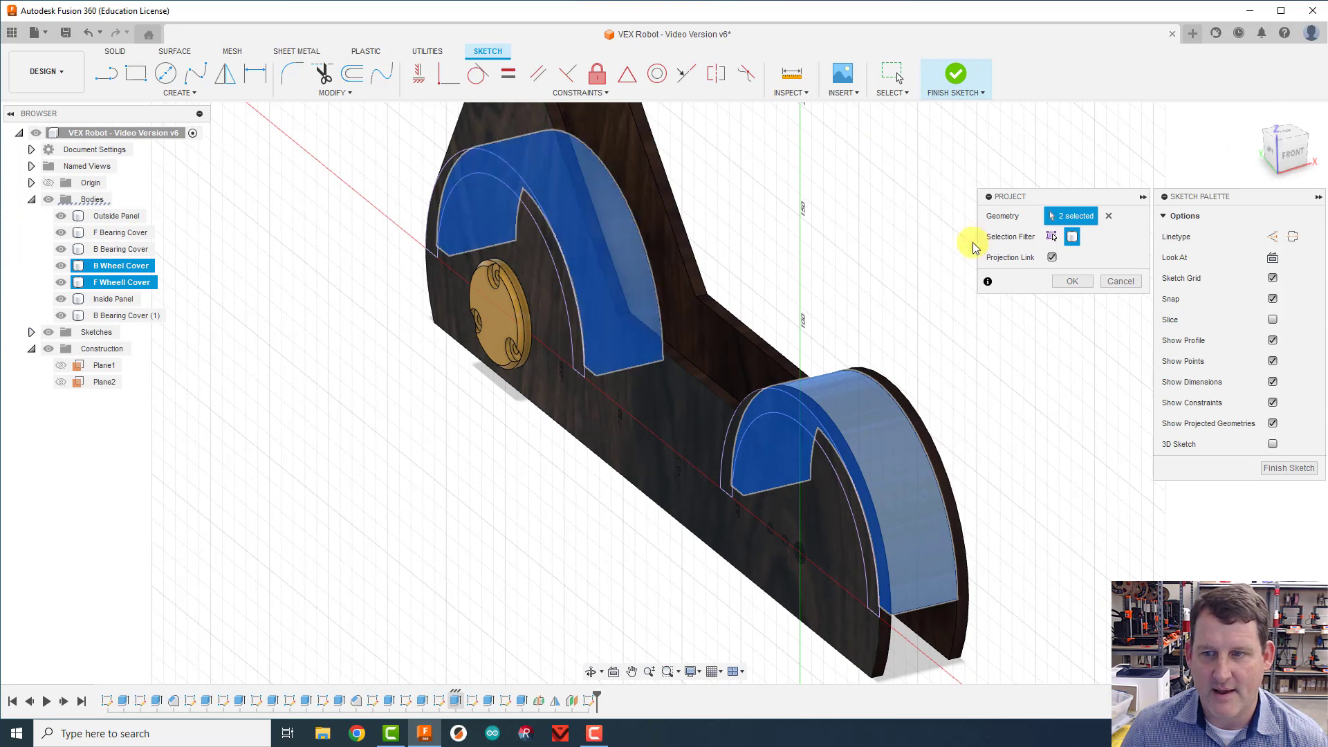
{"action": "left_click", "coordinate": [1079, 281]}
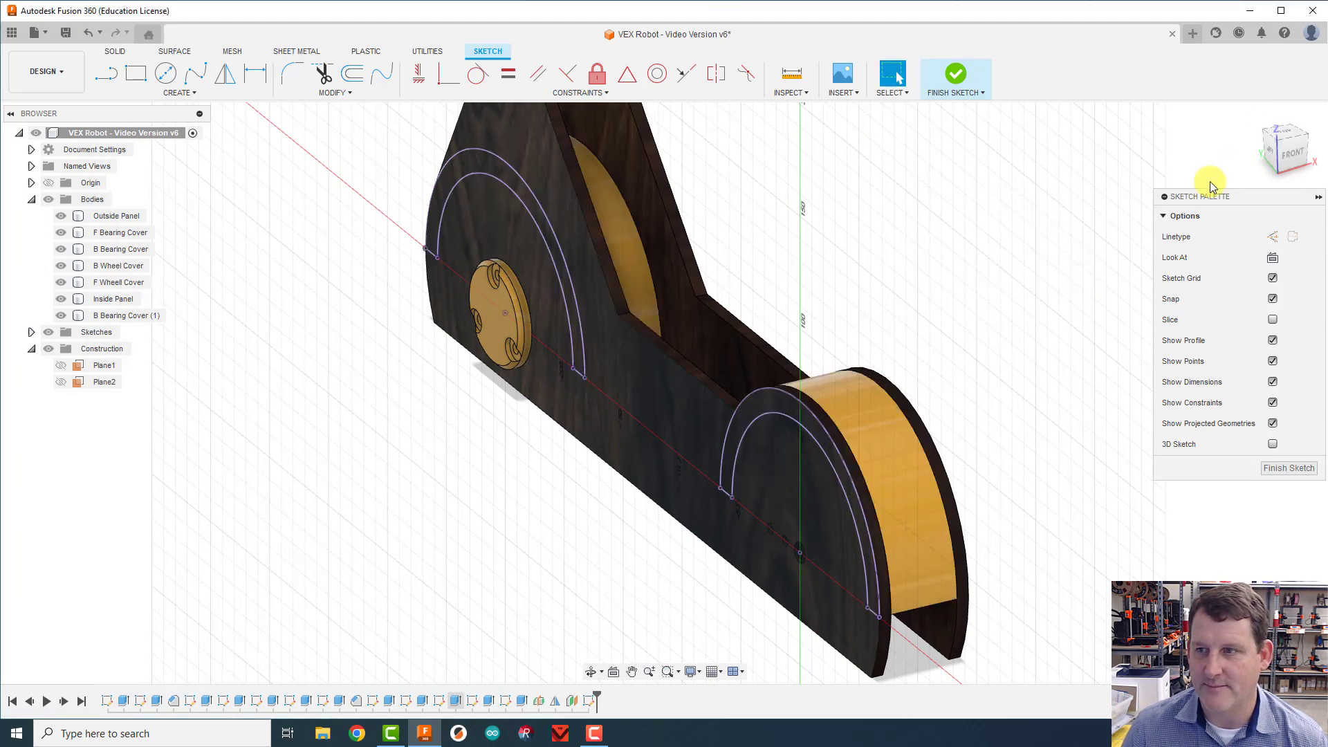
Step: Sketch a 125 mm diameter construction circle centred on the rear wheel axis, at the middle of the bearing cover
{"action": "left_click_drag", "start_coordinate": [1270, 148], "coordinate": [1248, 156]}
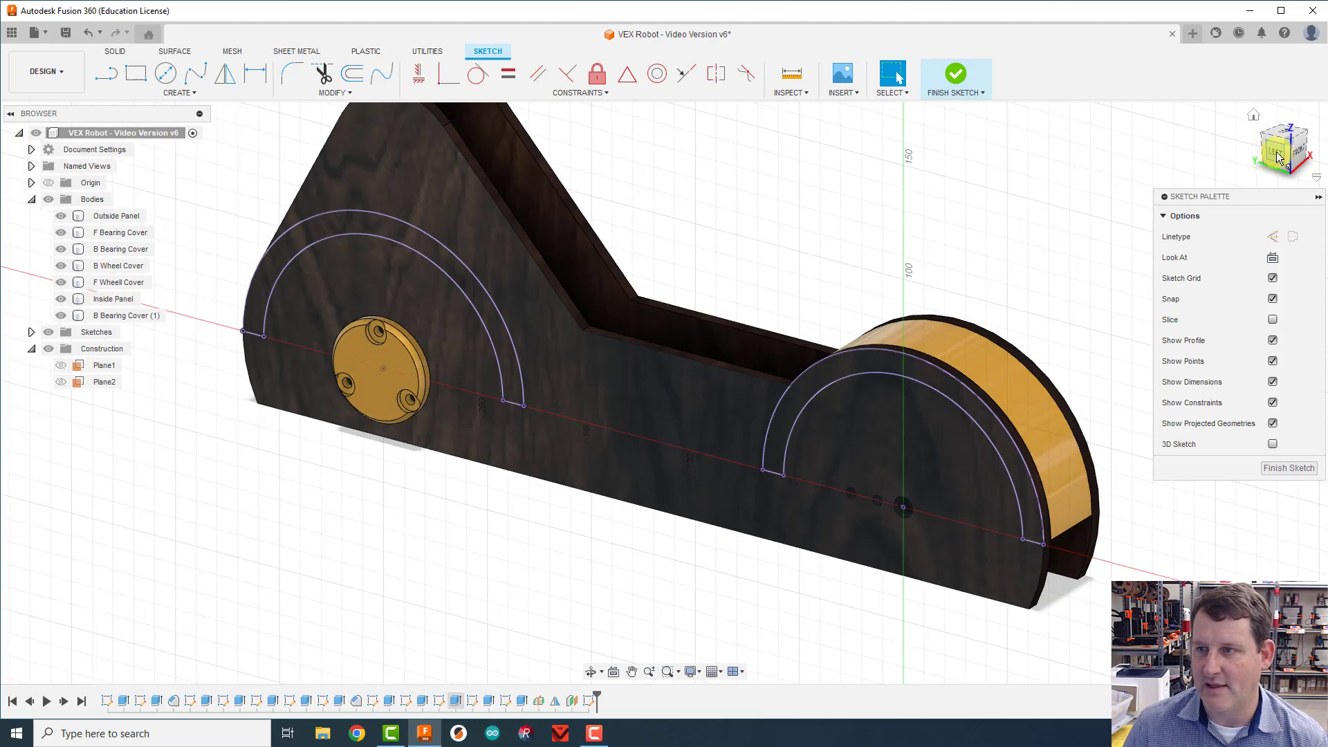
{"action": "left_click", "coordinate": [1277, 157]}
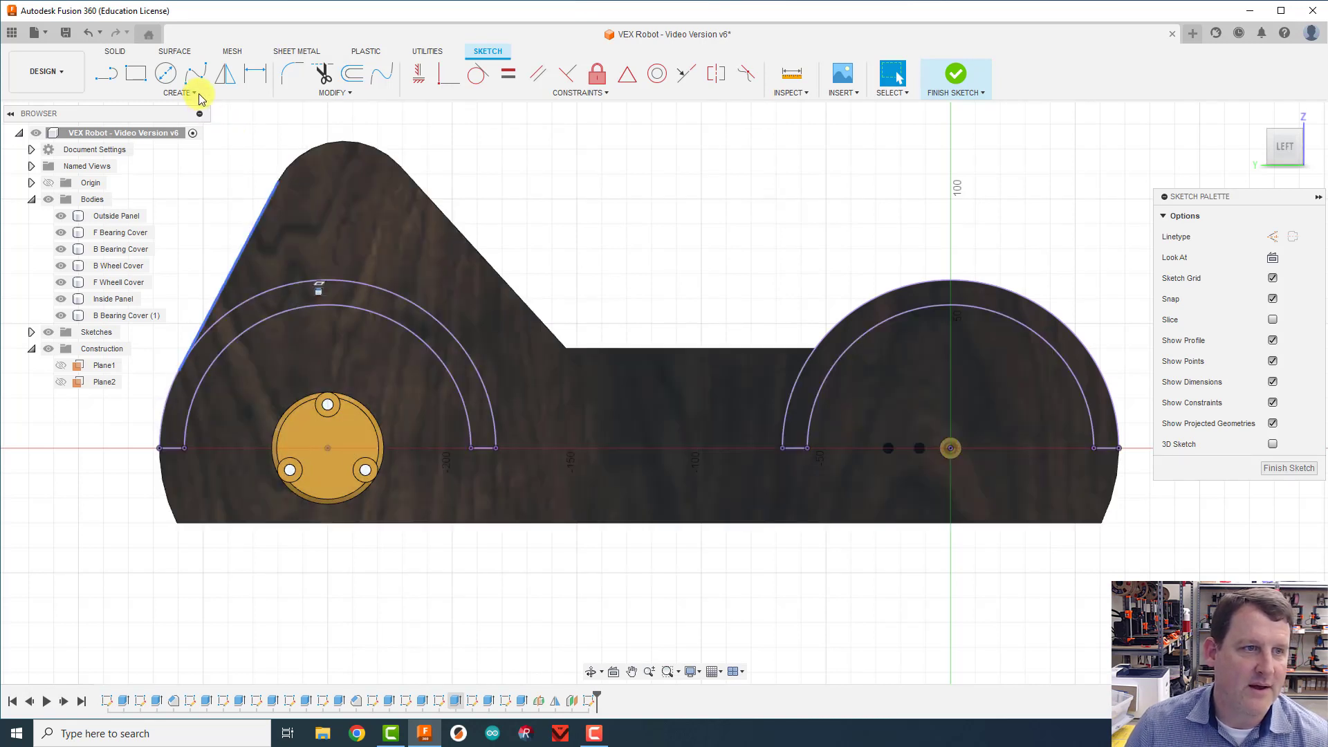
{"action": "left_click", "coordinate": [163, 77]}
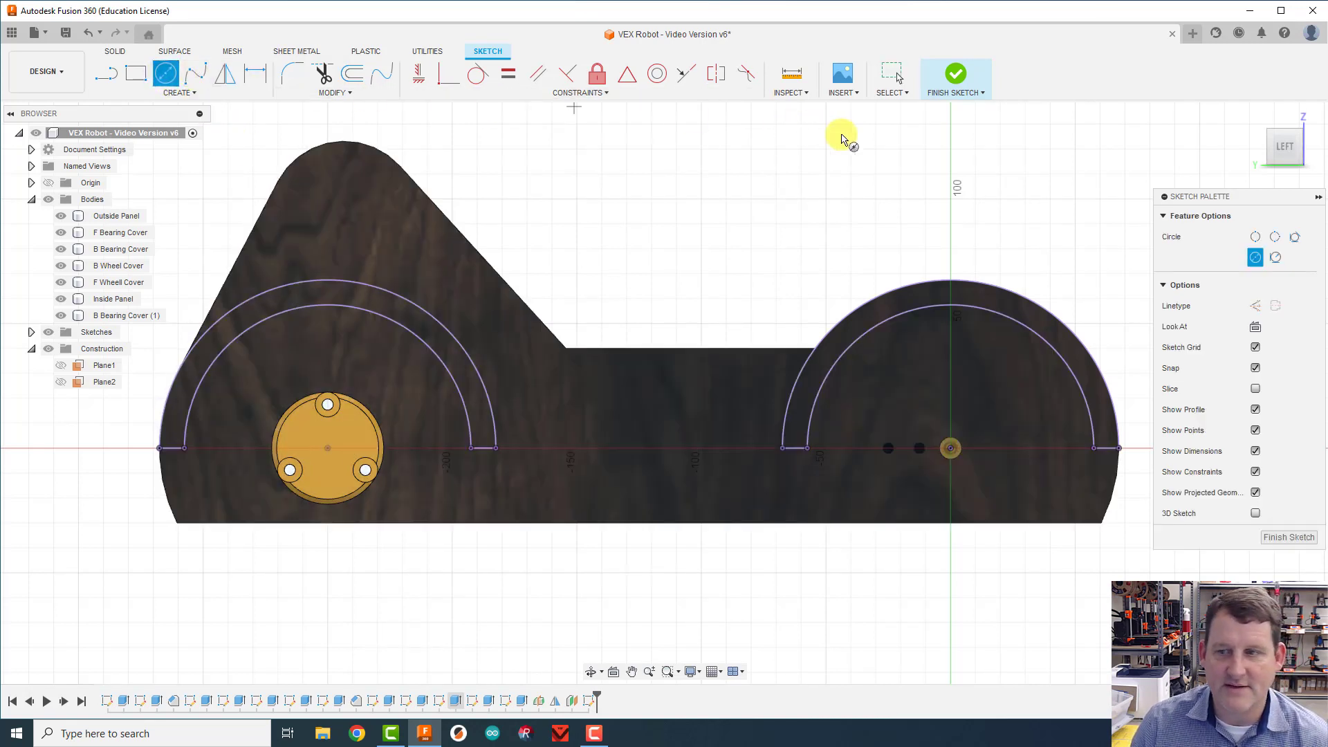
{"action": "left_click", "coordinate": [1255, 306]}
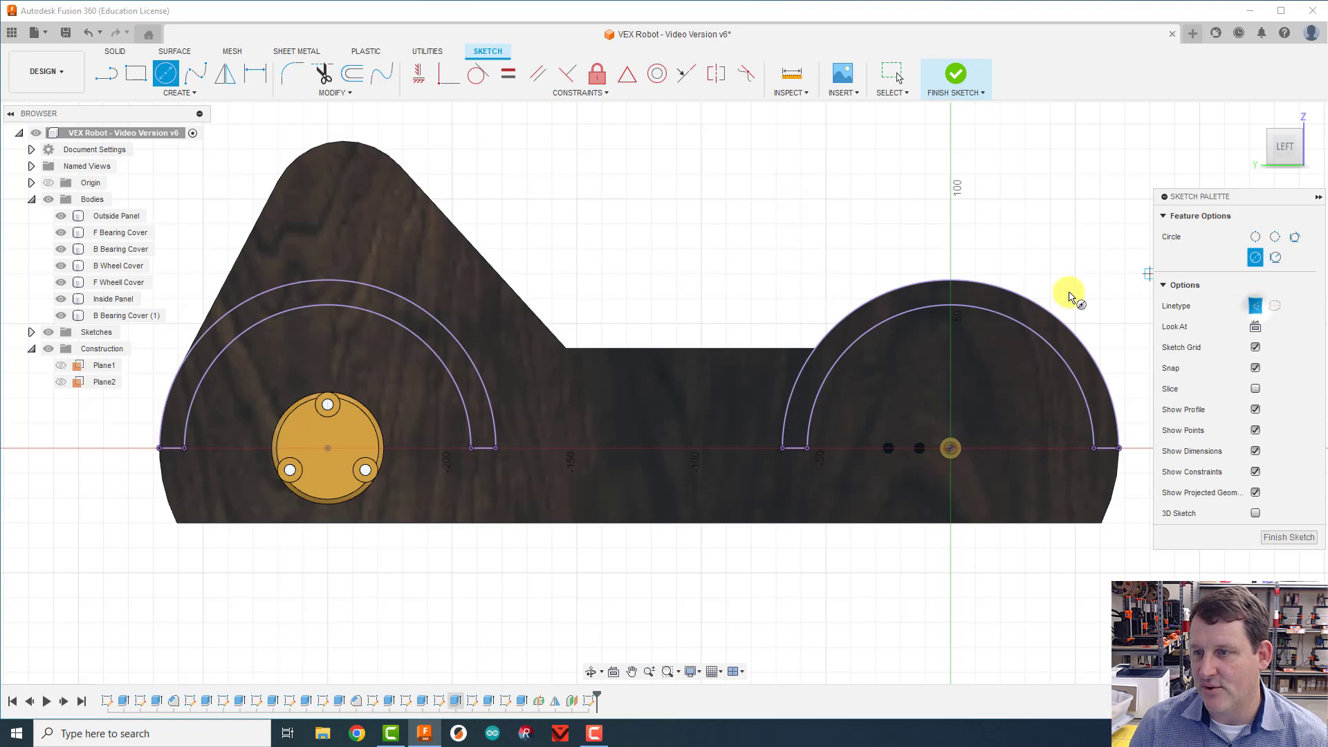
{"action": "left_click", "coordinate": [328, 449]}
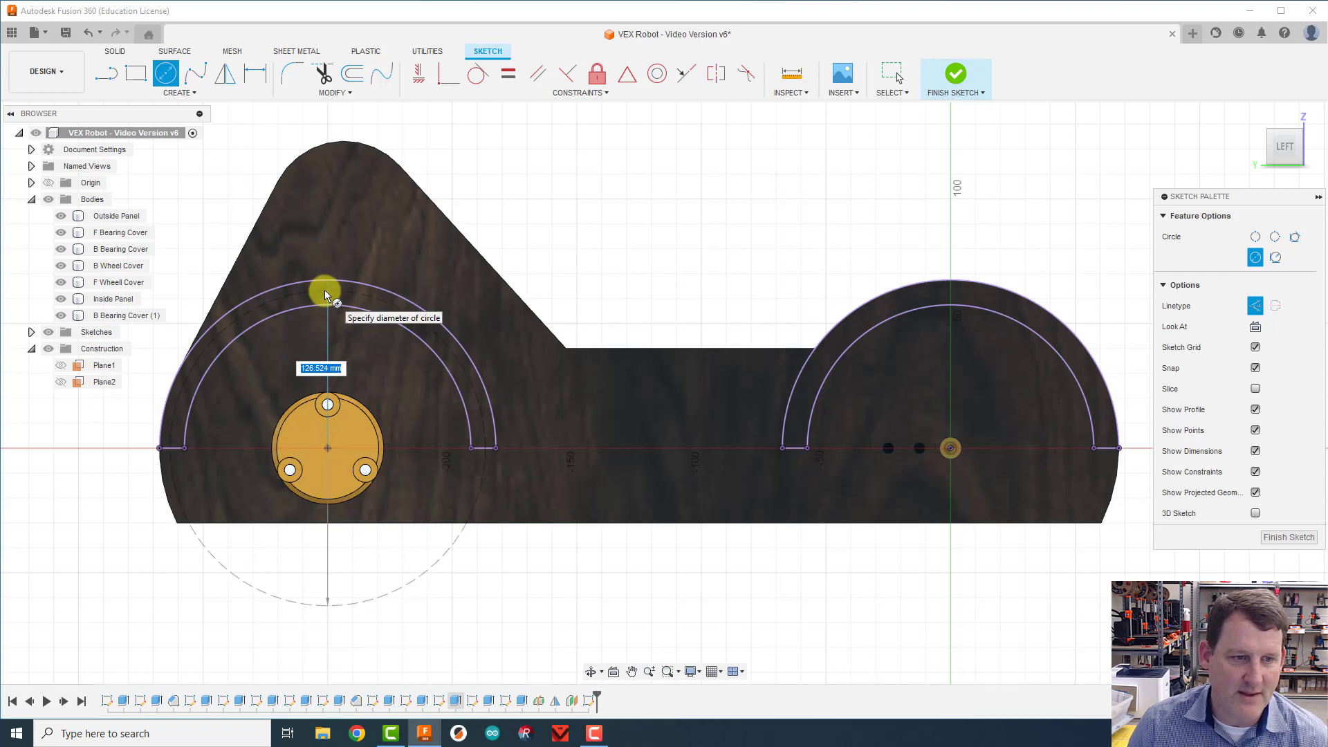
{"action": "type", "text": "125"}
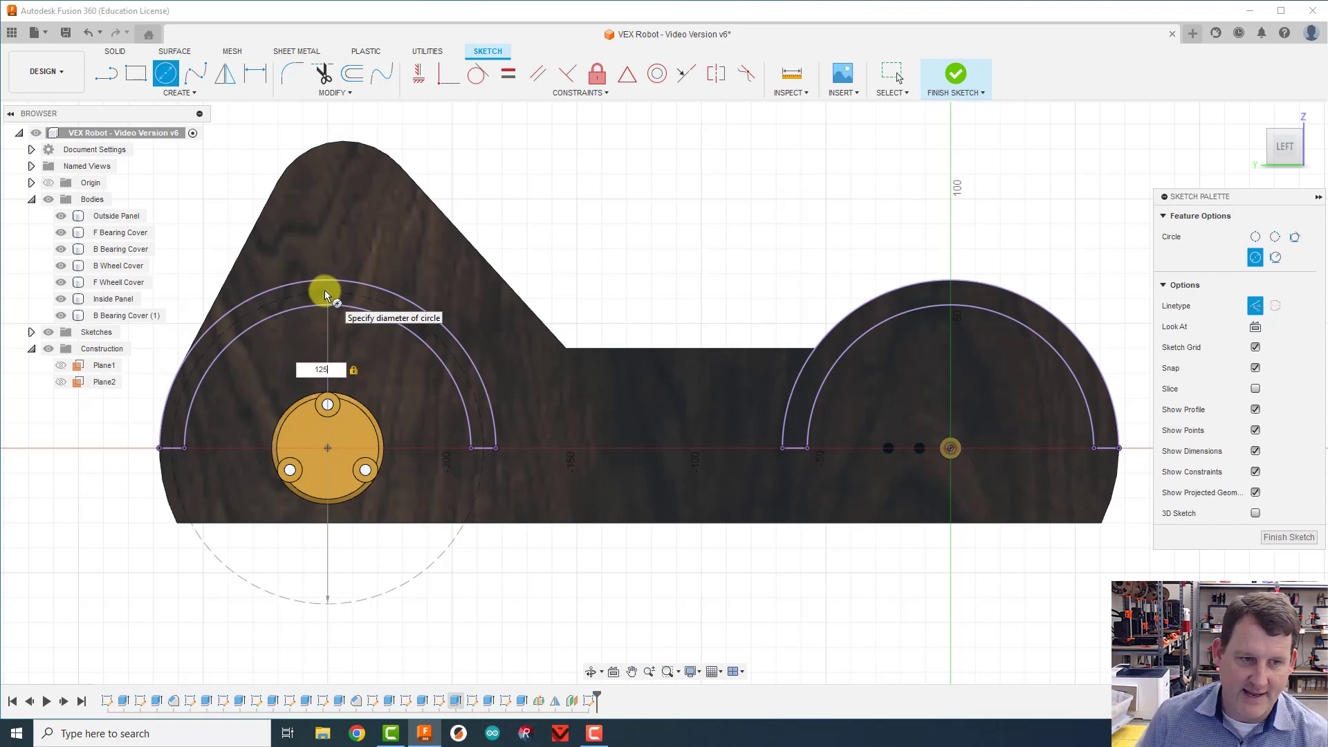
{"action": "key", "text": "Return"}
{"action": "key", "text": "Escape"}
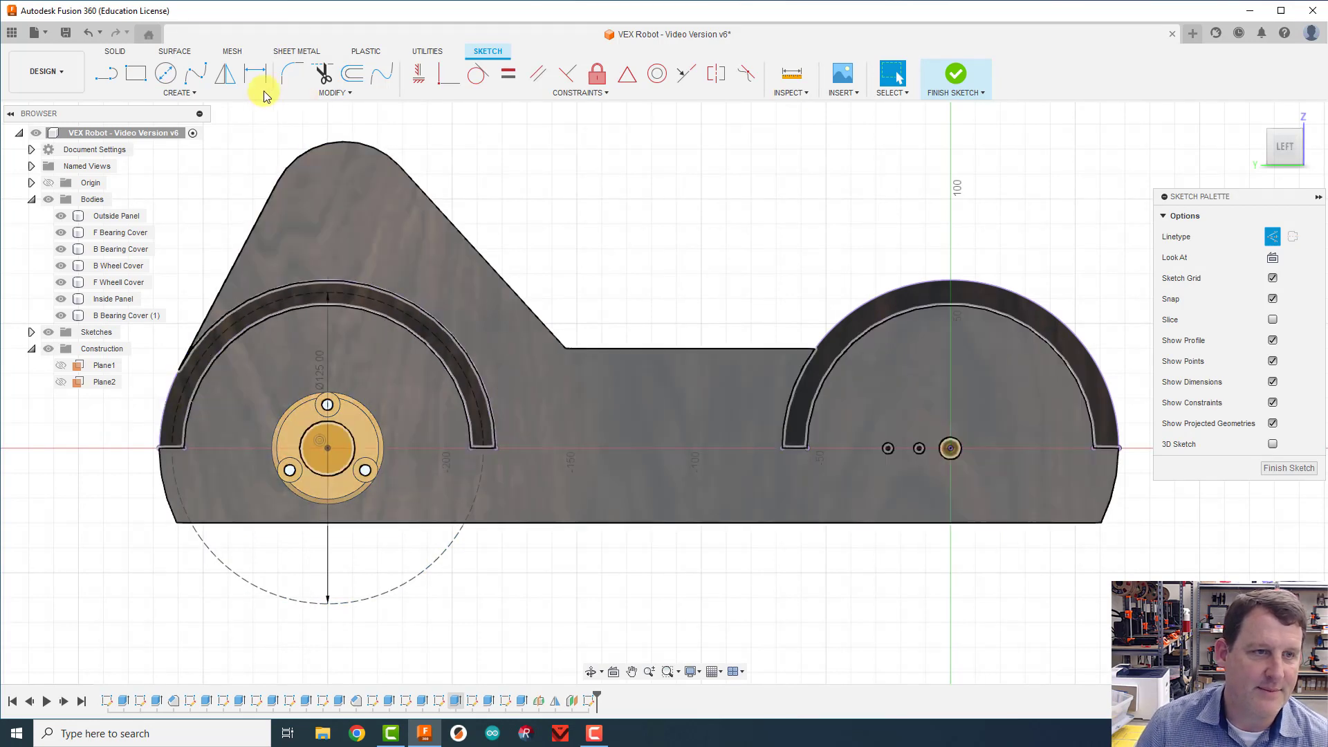
Step: Sketch a 125 mm diameter construction circle centred on the front wheel axis at the sketch origin
{"action": "left_click", "coordinate": [163, 74]}
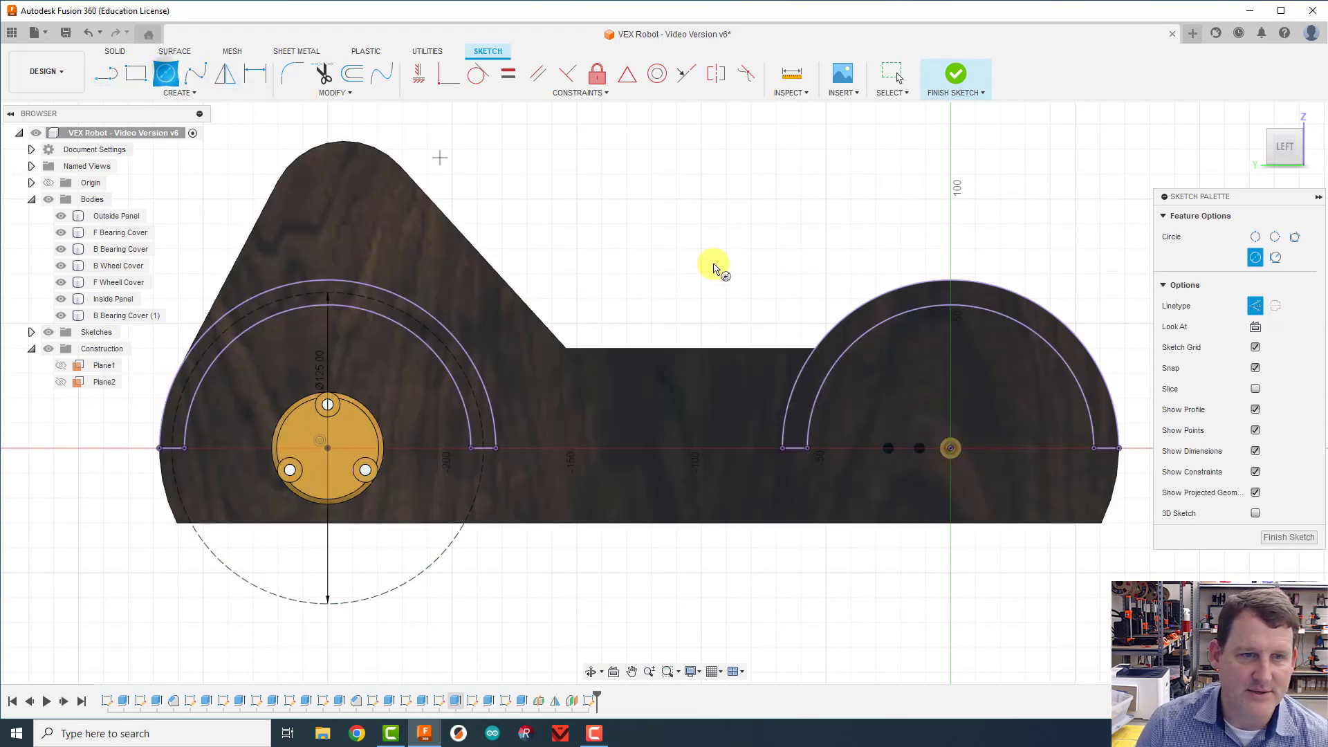
{"action": "left_click", "coordinate": [950, 450]}
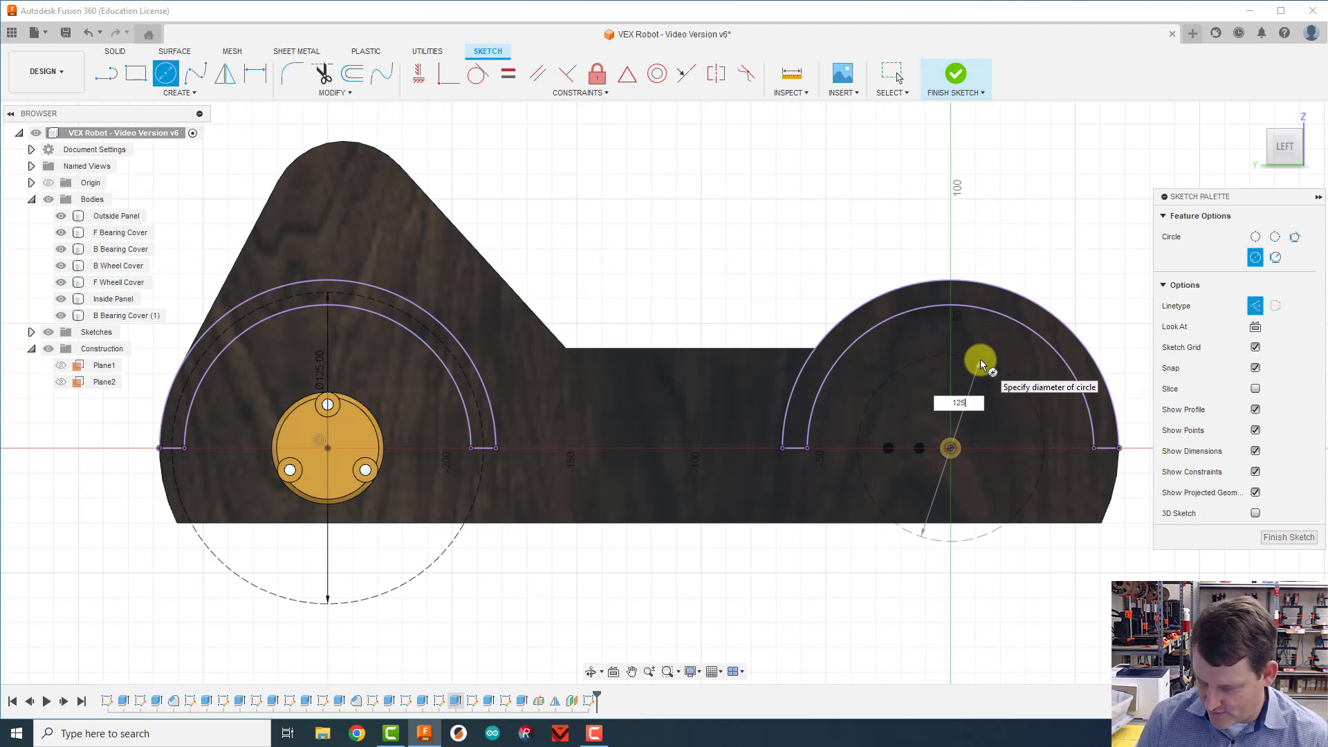
{"action": "type", "text": "125"}
{"action": "key", "text": "Return"}
{"action": "key", "text": "Escape"}
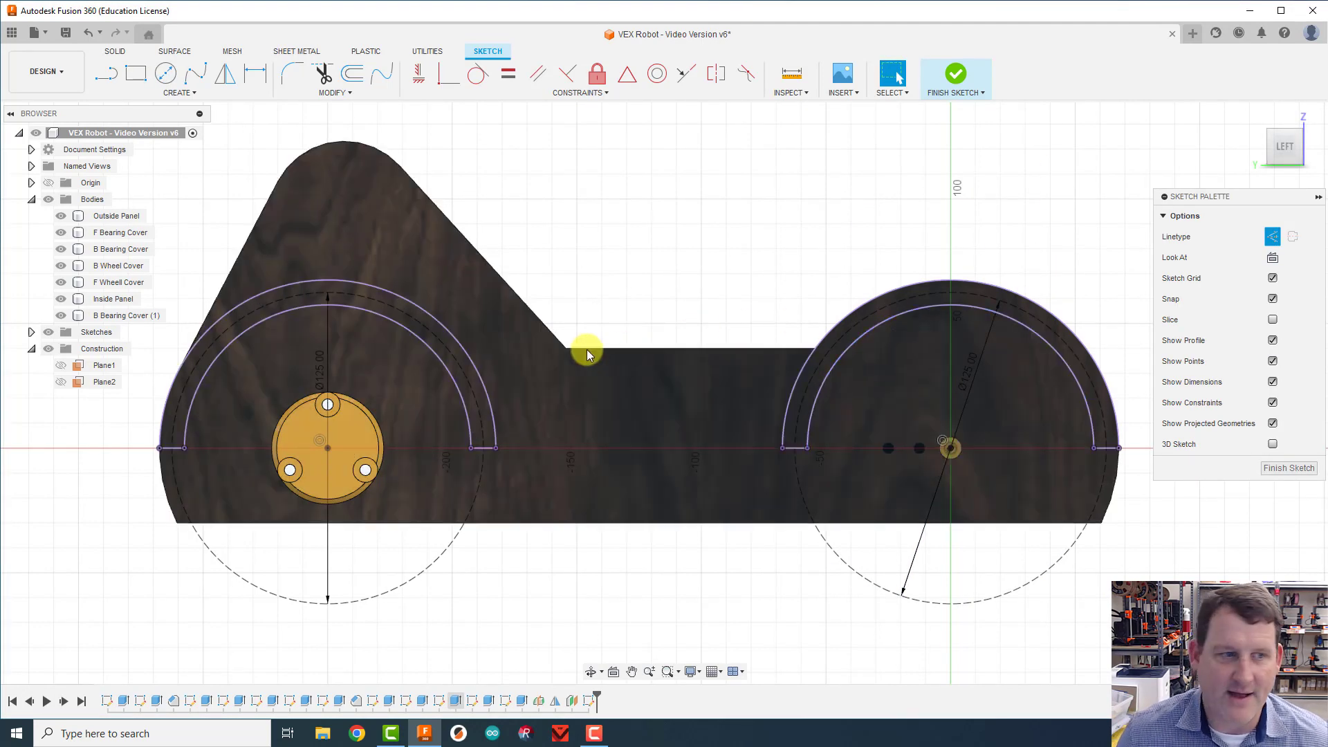
Step: Hide all seven bodies, from the Outside Panel to B Bearing Cover (1), leaving only the sketch geometry in view
{"action": "left_click", "coordinate": [76, 217]}
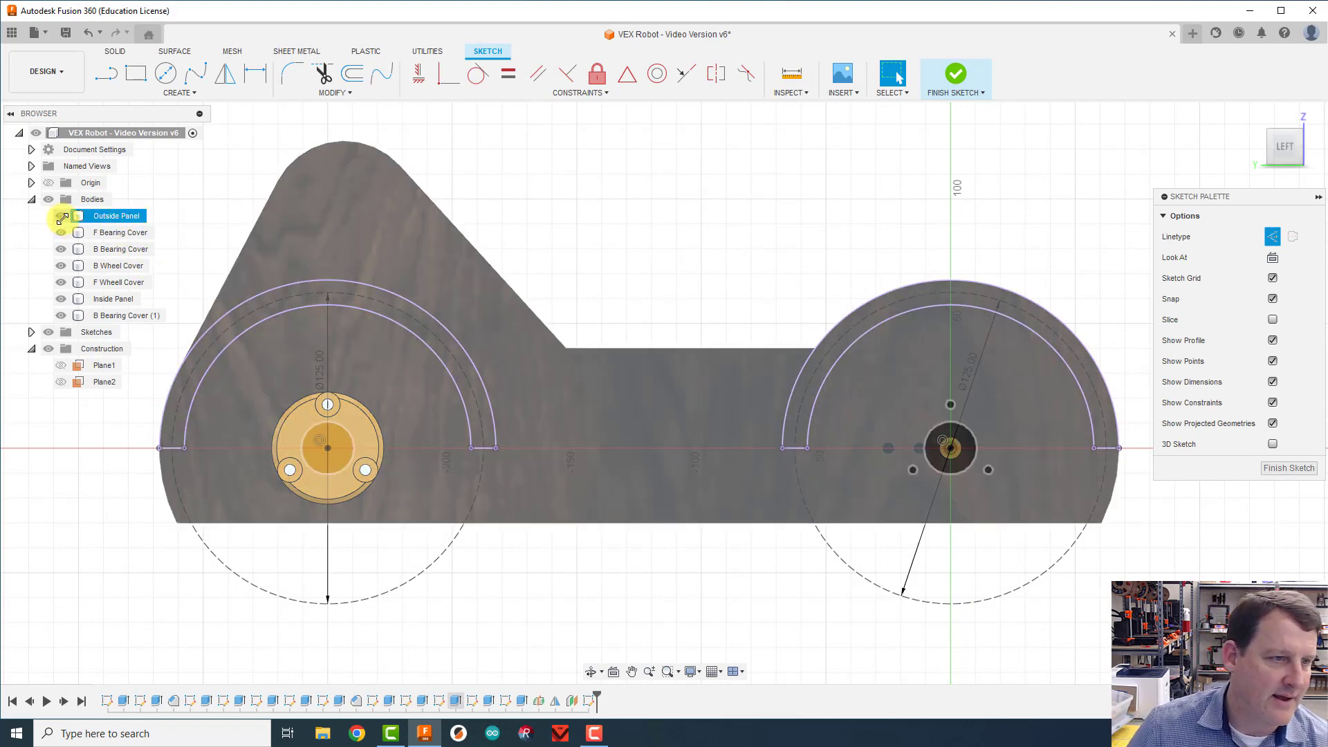
{"action": "left_click", "coordinate": [61, 233]}
{"action": "left_click", "coordinate": [62, 249]}
{"action": "left_click", "coordinate": [62, 266]}
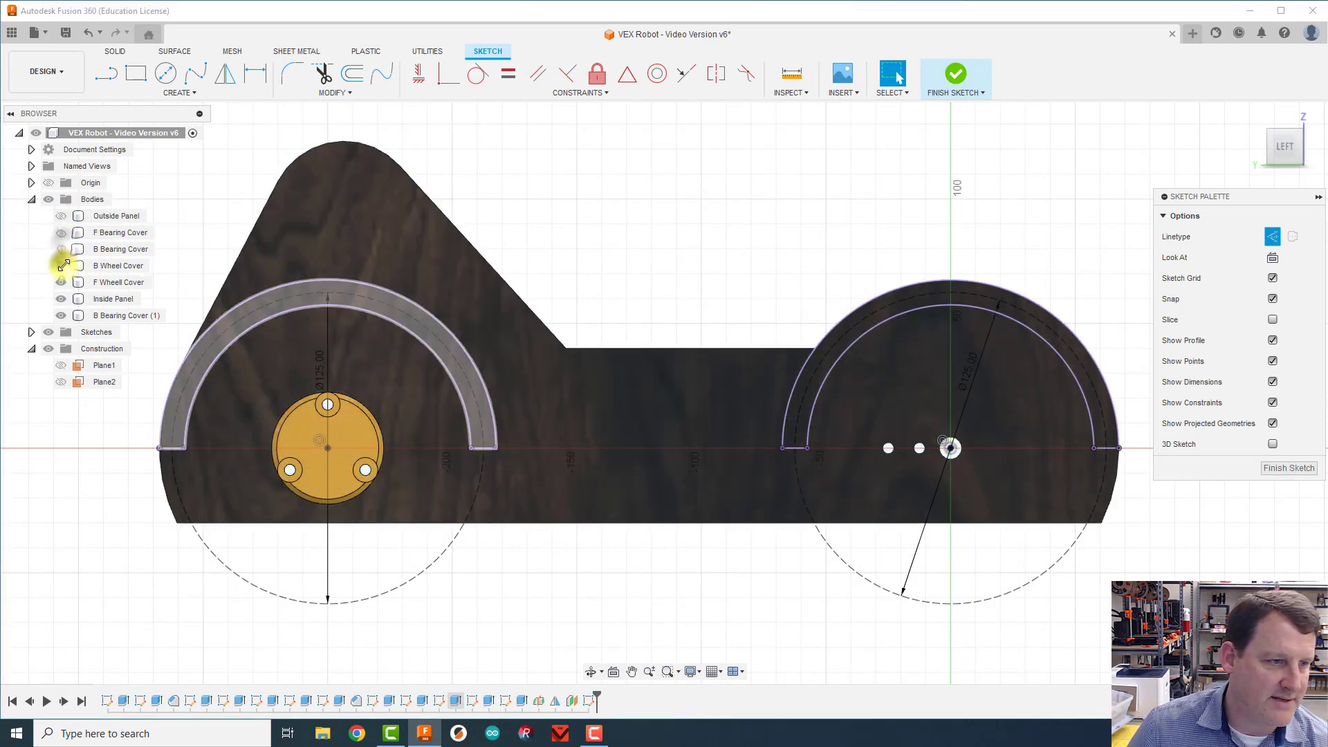
{"action": "left_click", "coordinate": [61, 282]}
{"action": "left_click", "coordinate": [61, 298]}
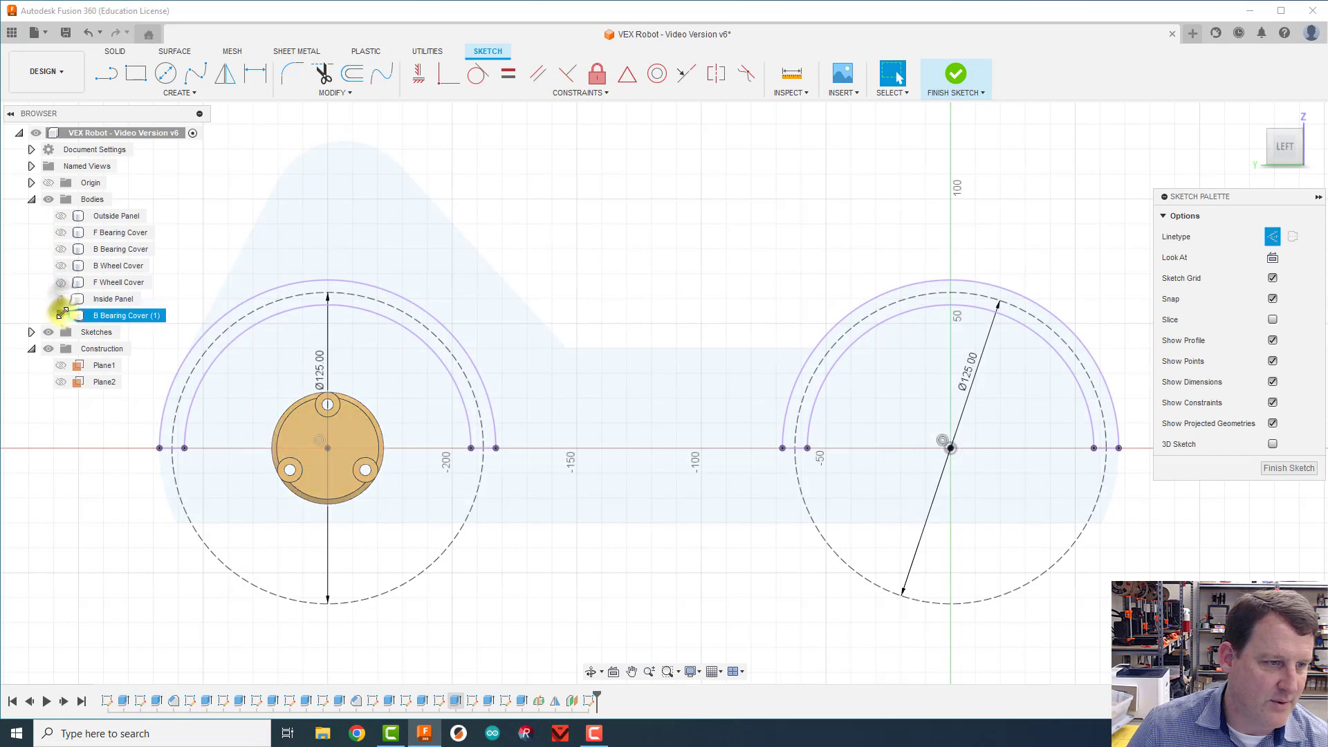
{"action": "left_click", "coordinate": [61, 316]}
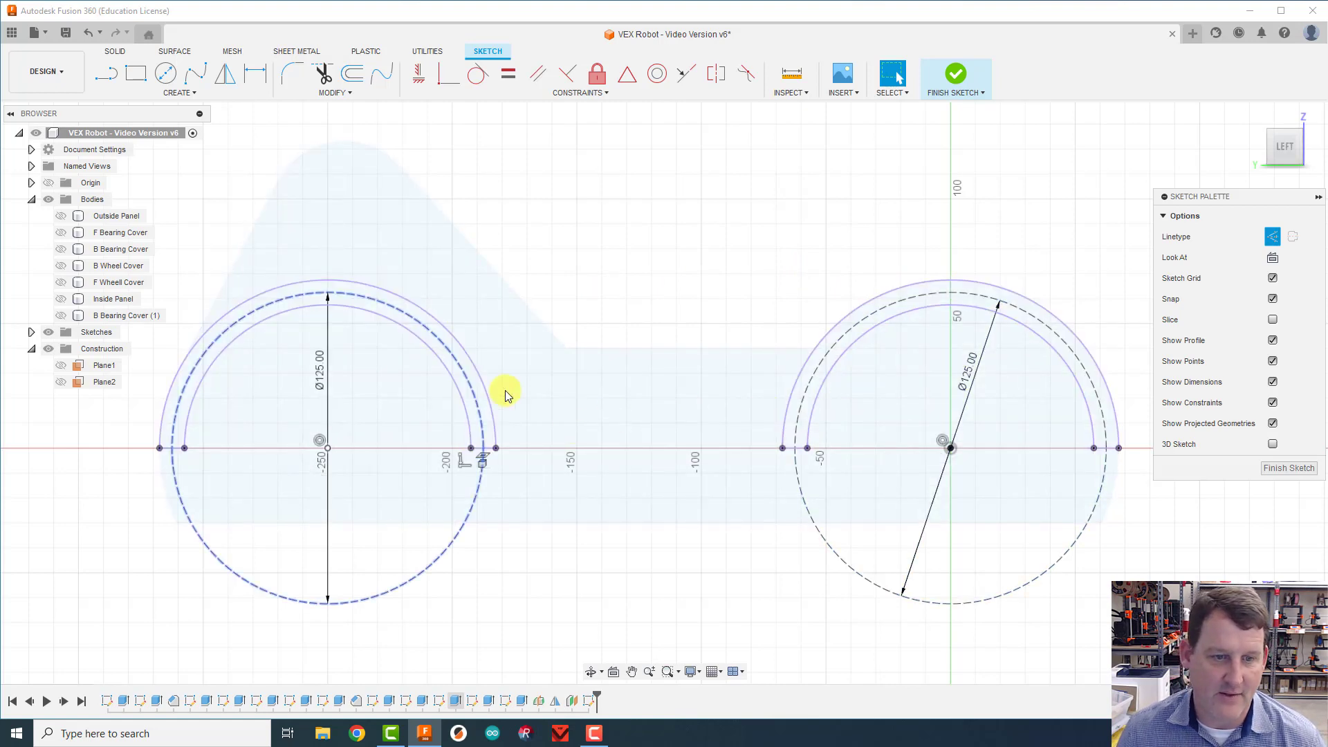
Step: Sketch a 4.5 mm circle with normal linetype, centred on the topmost point of the front wheel's construction circle
{"action": "left_click", "coordinate": [165, 72]}
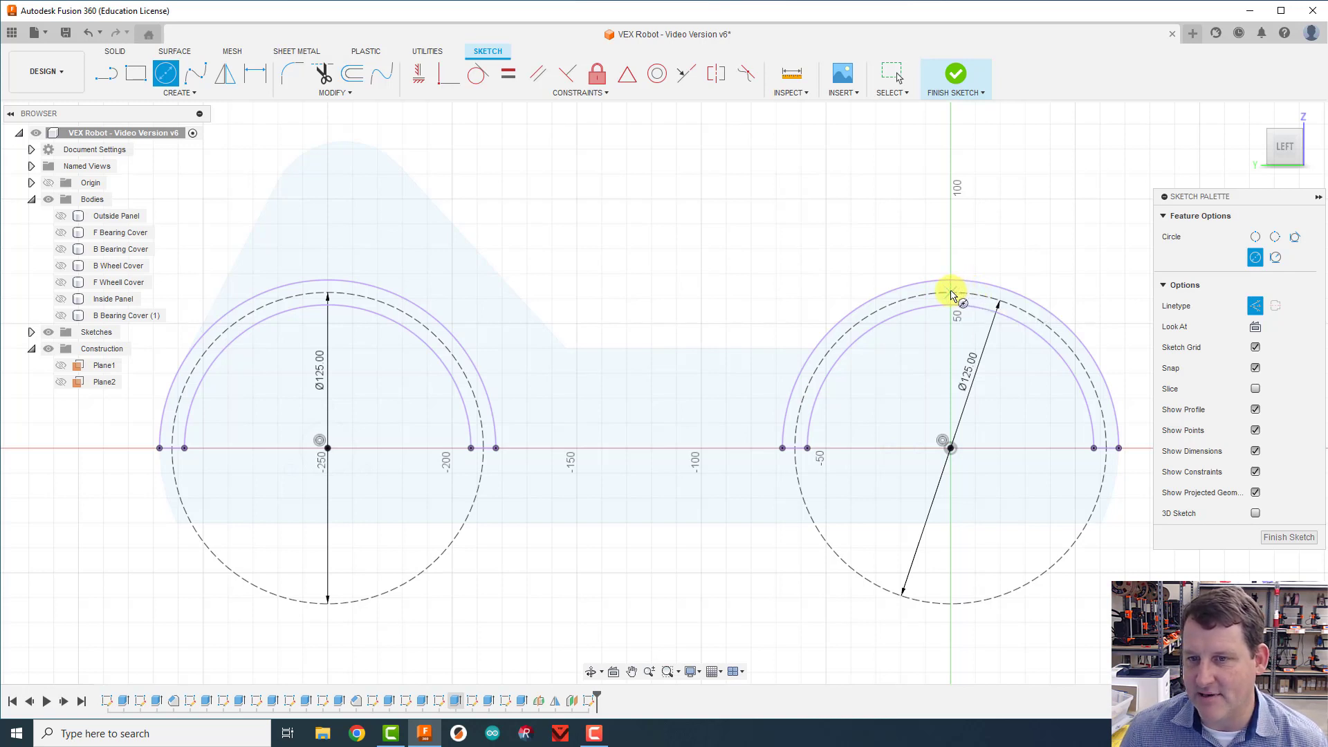
{"action": "left_click", "coordinate": [953, 292]}
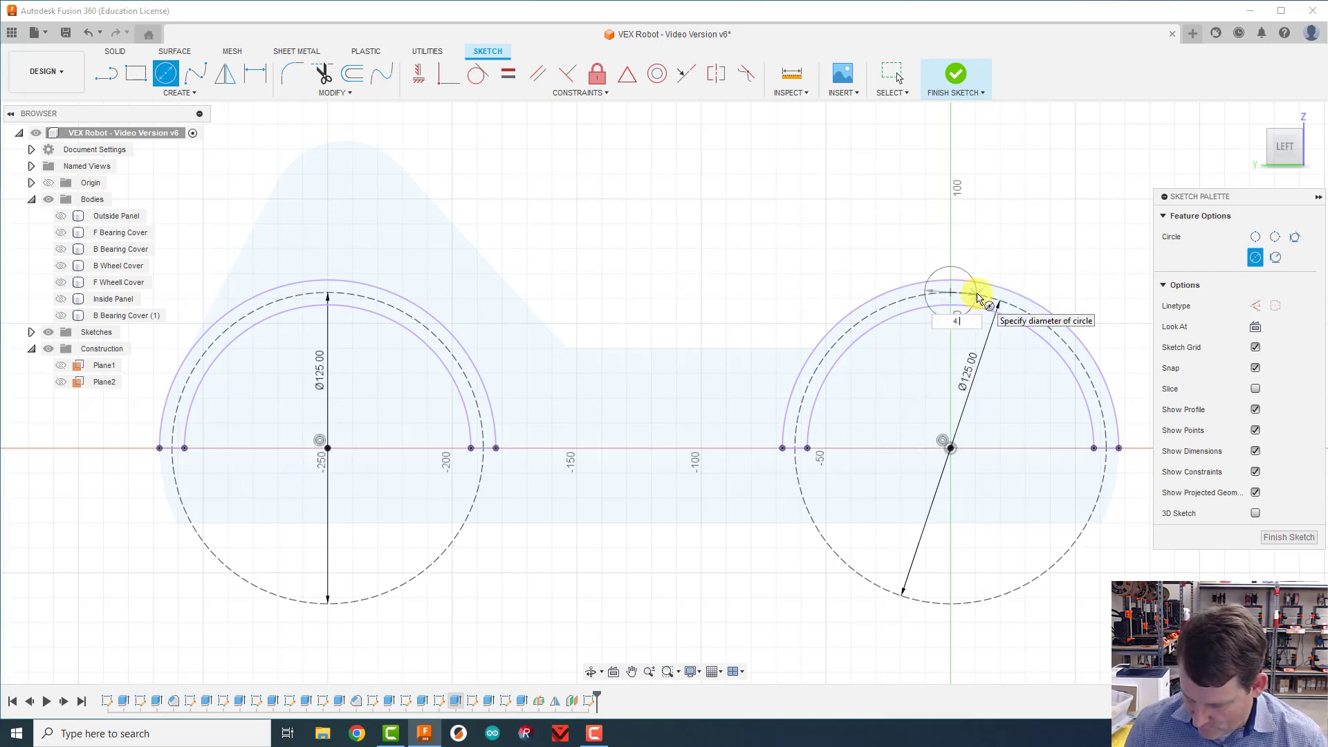
{"action": "key", "text": "Escape"}
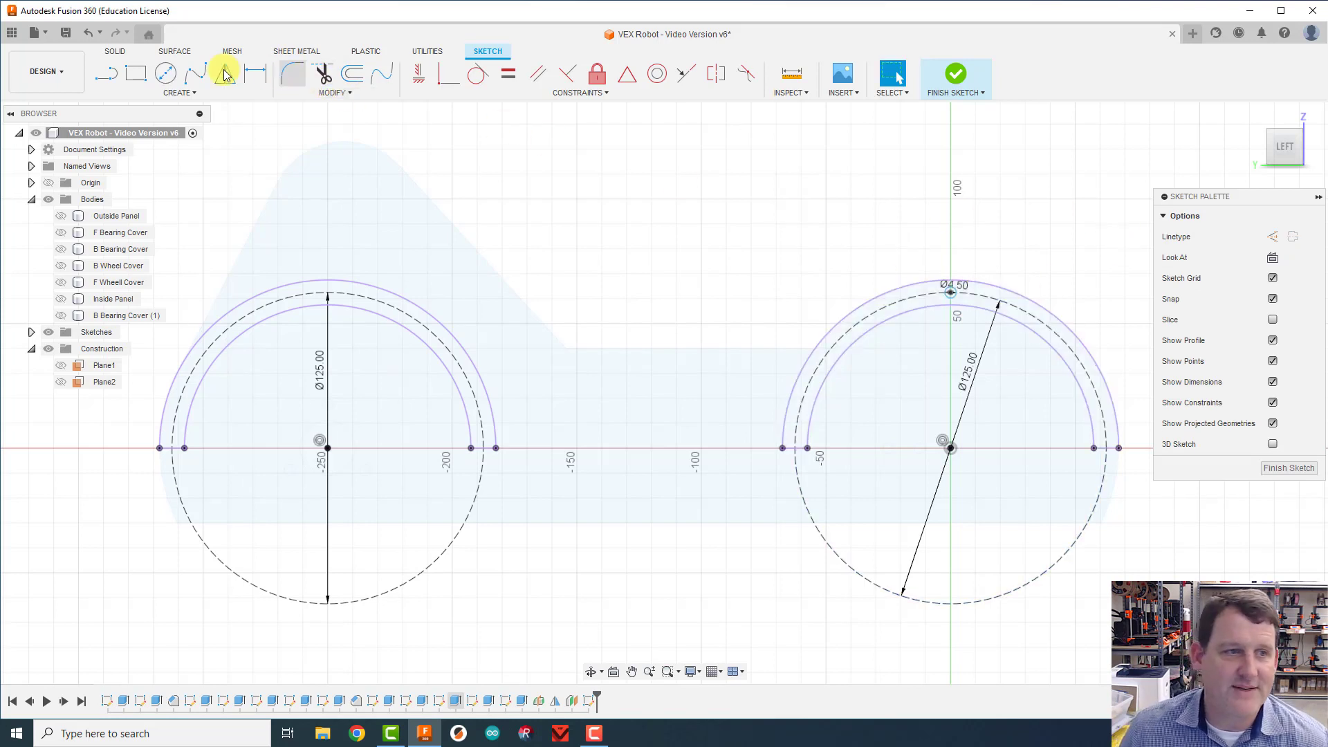
Step: Add a 4.5 mm circle on the front construction circle, just above the forward end of the projected front wheel cover
{"action": "left_click", "coordinate": [167, 72]}
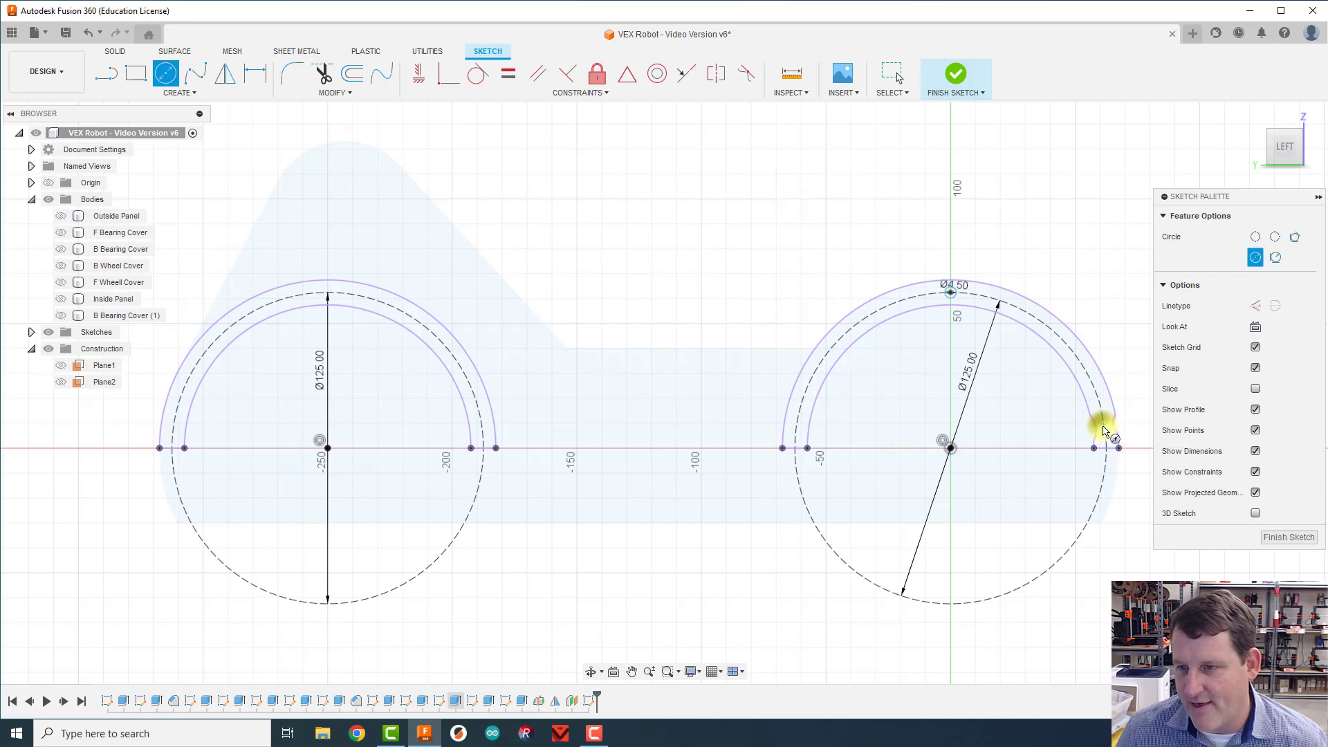
{"action": "left_click", "coordinate": [1096, 430]}
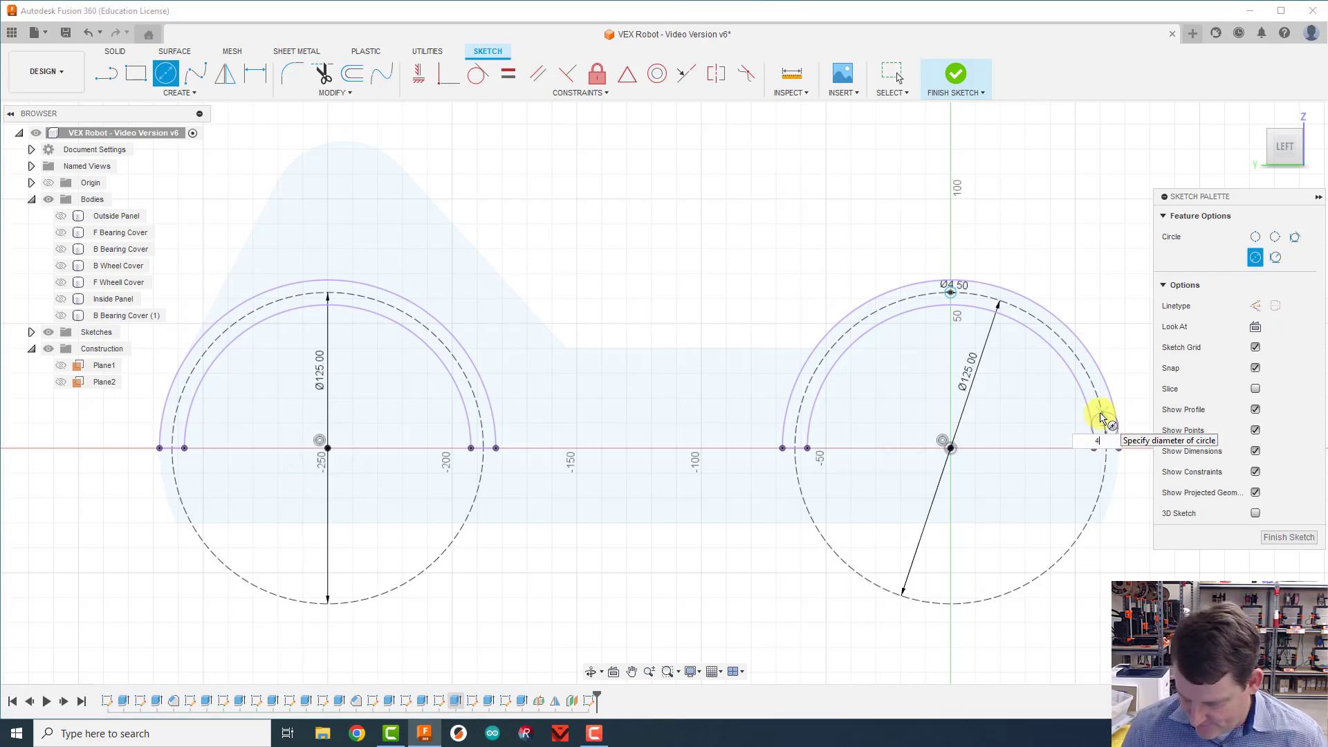
{"action": "key", "text": "Return"}
{"action": "key", "text": "Escape"}
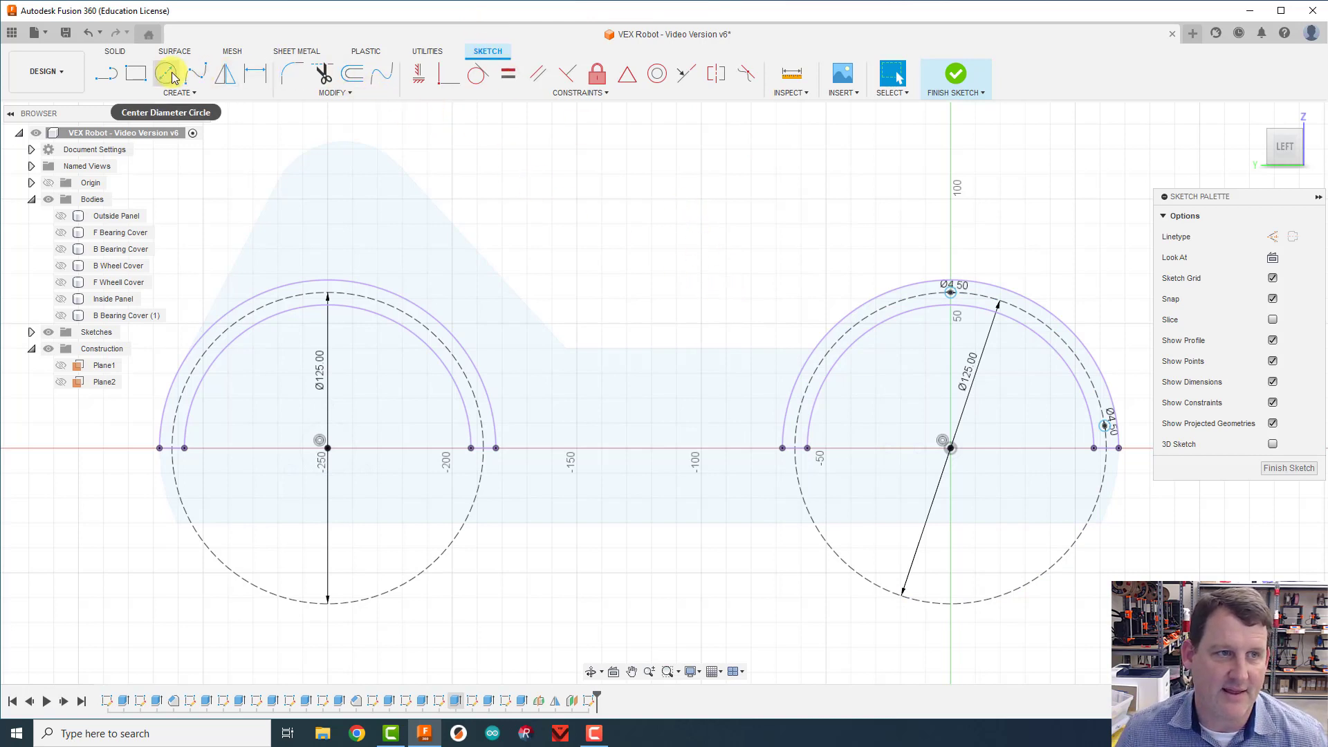
Step: Add a 4.5 mm circle on the front construction circle, just above the rearward end of the projected front wheel cover
{"action": "key", "text": "c"}
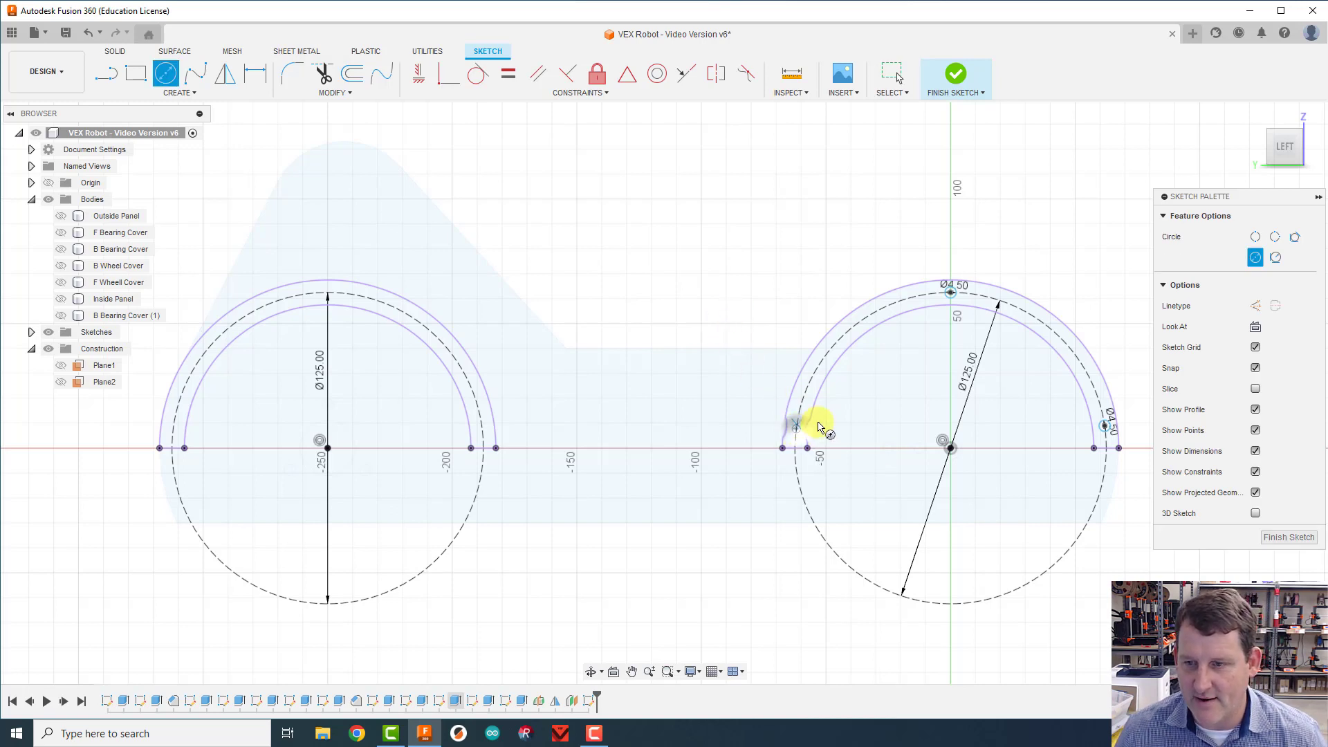
{"action": "left_click", "coordinate": [818, 427]}
{"action": "type", "text": "4.5"}
{"action": "key", "text": "Return"}
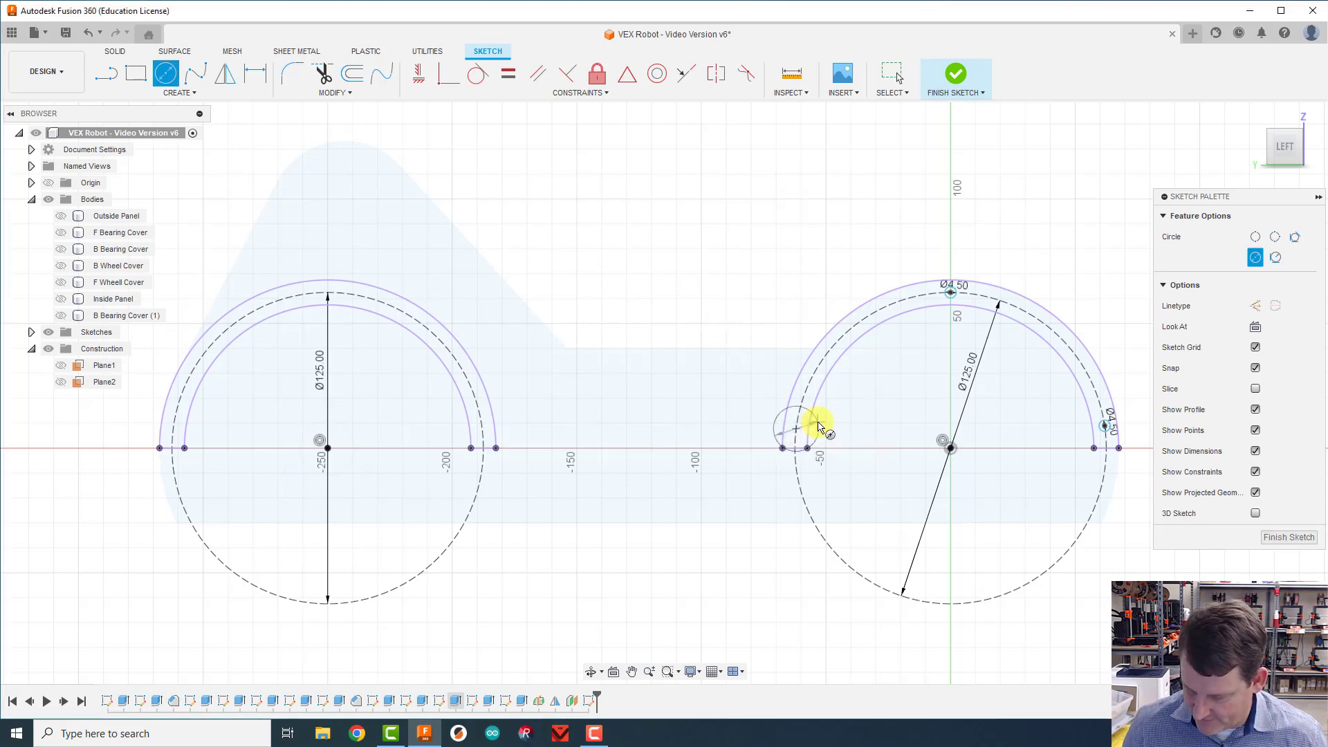
{"action": "key", "text": "Escape"}
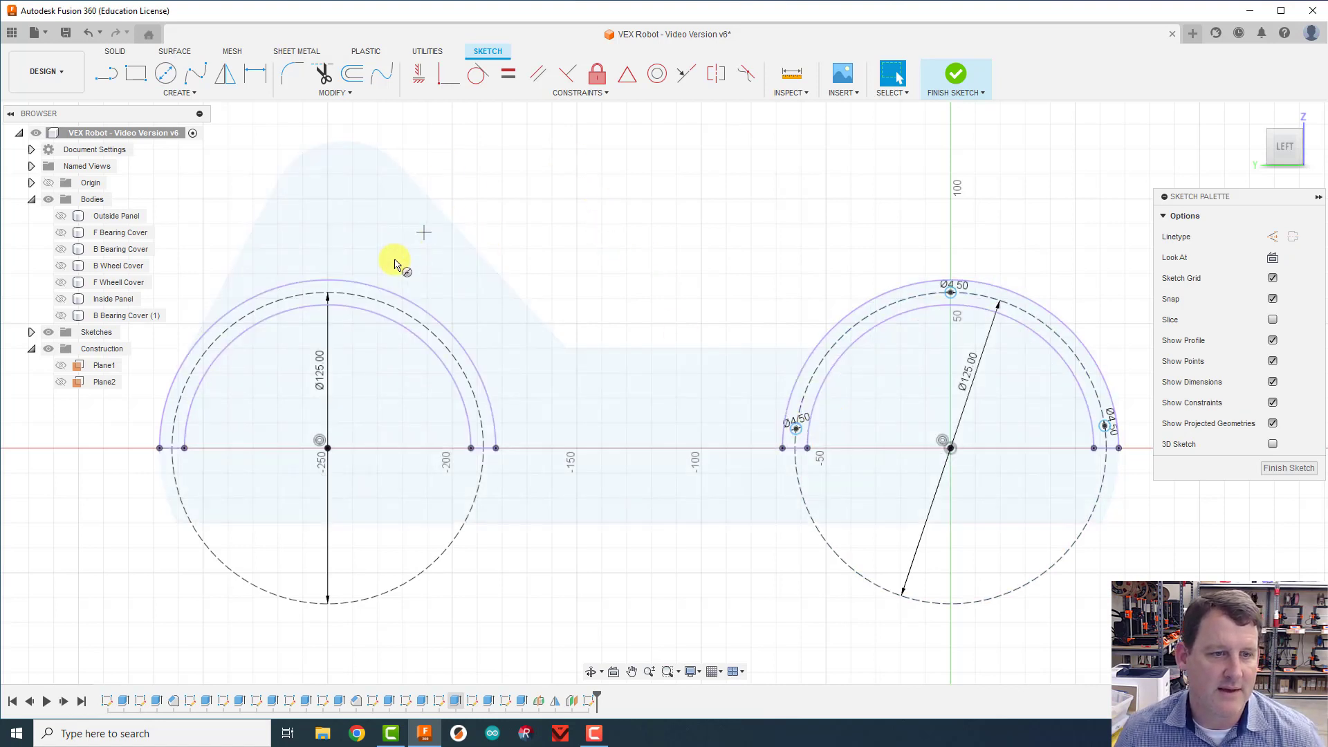
Step: Sketch a 4.5 mm circle centred on the topmost point of the back wheel's construction circle
{"action": "key", "text": "c"}
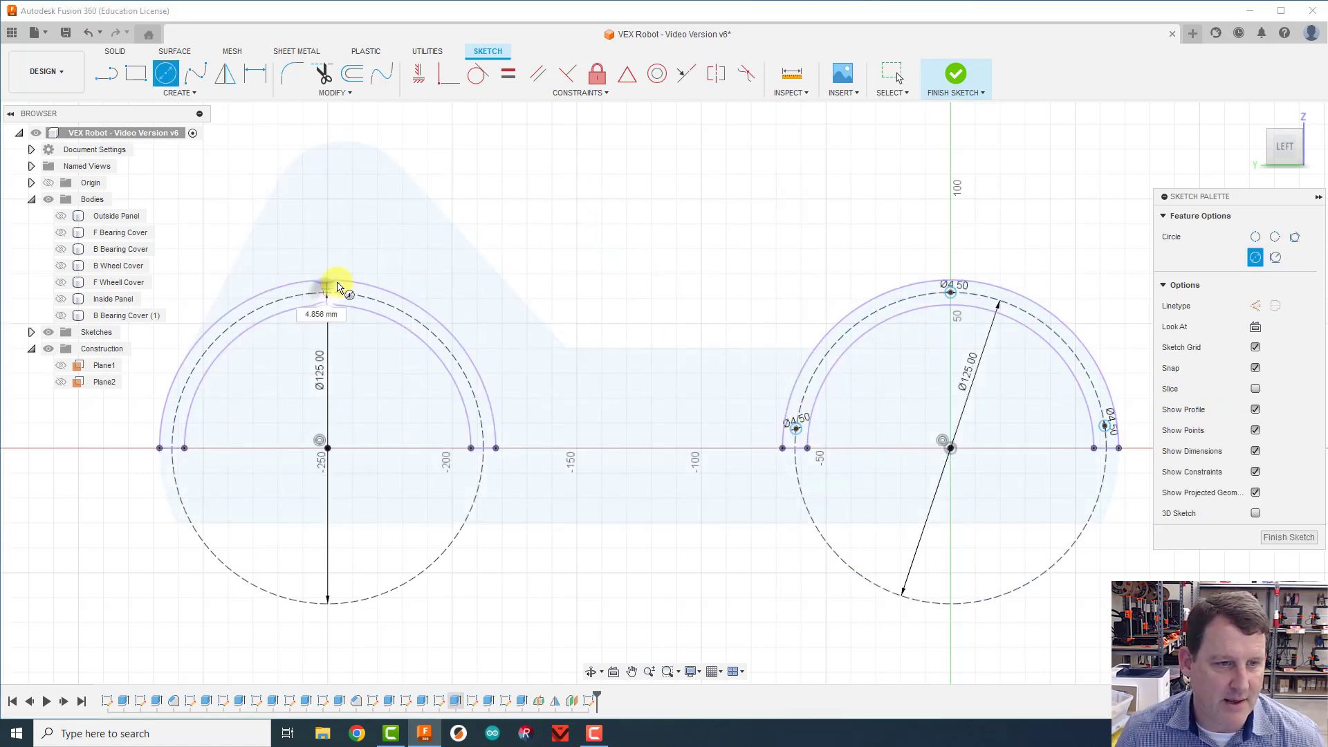
{"action": "left_click", "coordinate": [327, 292]}
{"action": "key", "text": "Return"}
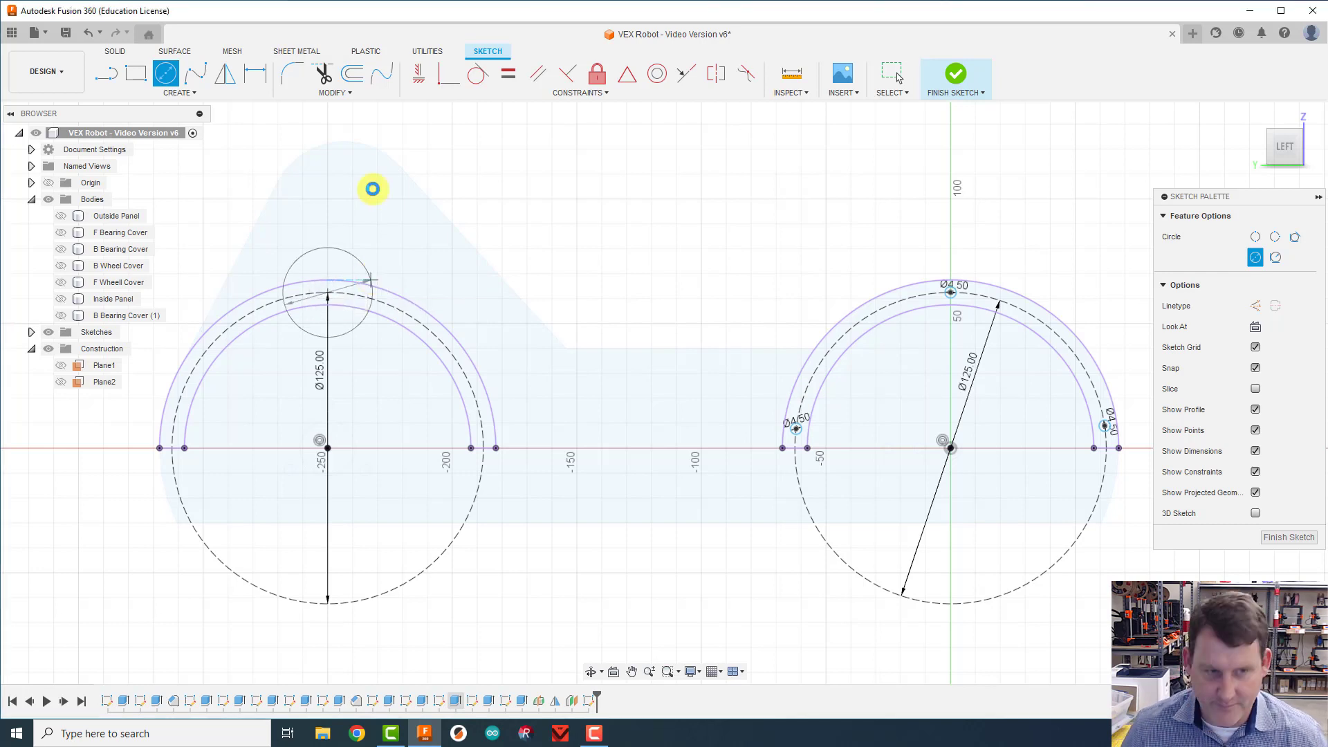
{"action": "key", "text": "Escape"}
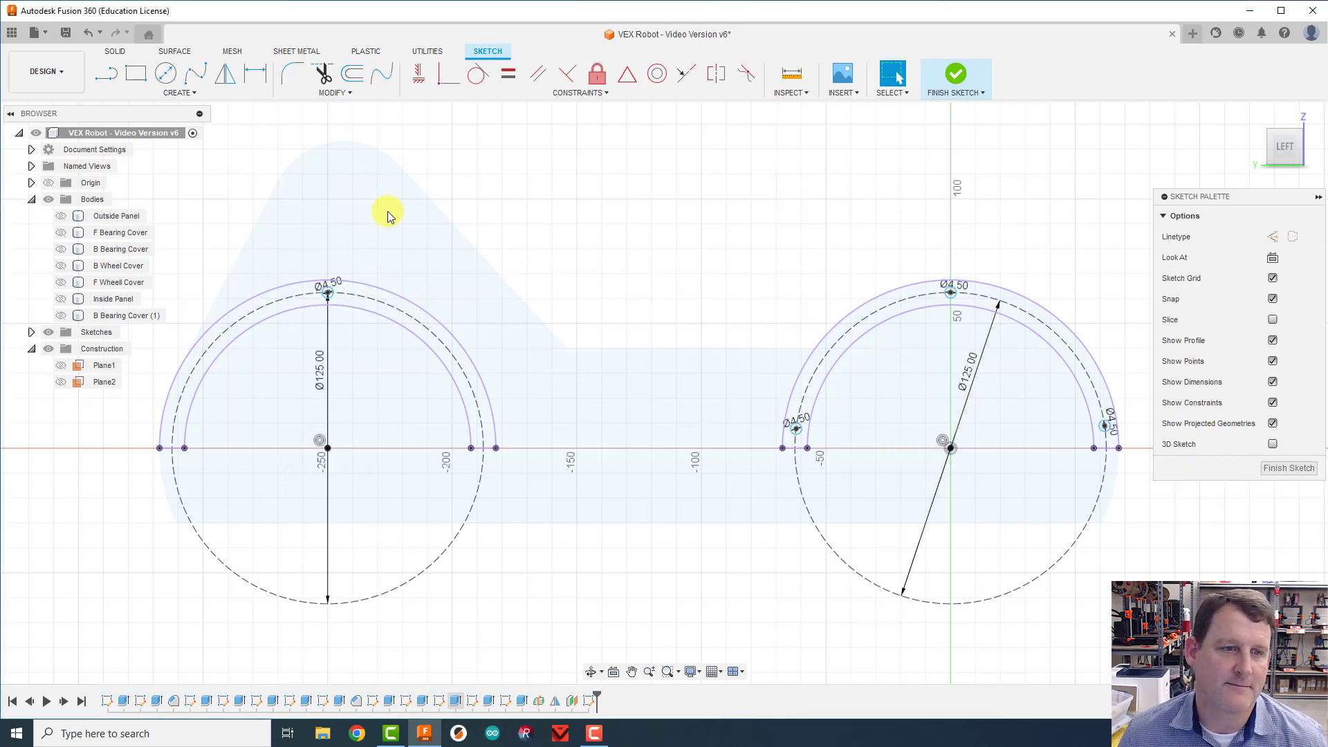
Step: Add a 4.5 mm circle on the back construction circle, just above the forward end of the projected back wheel cover
{"action": "key", "text": "c"}
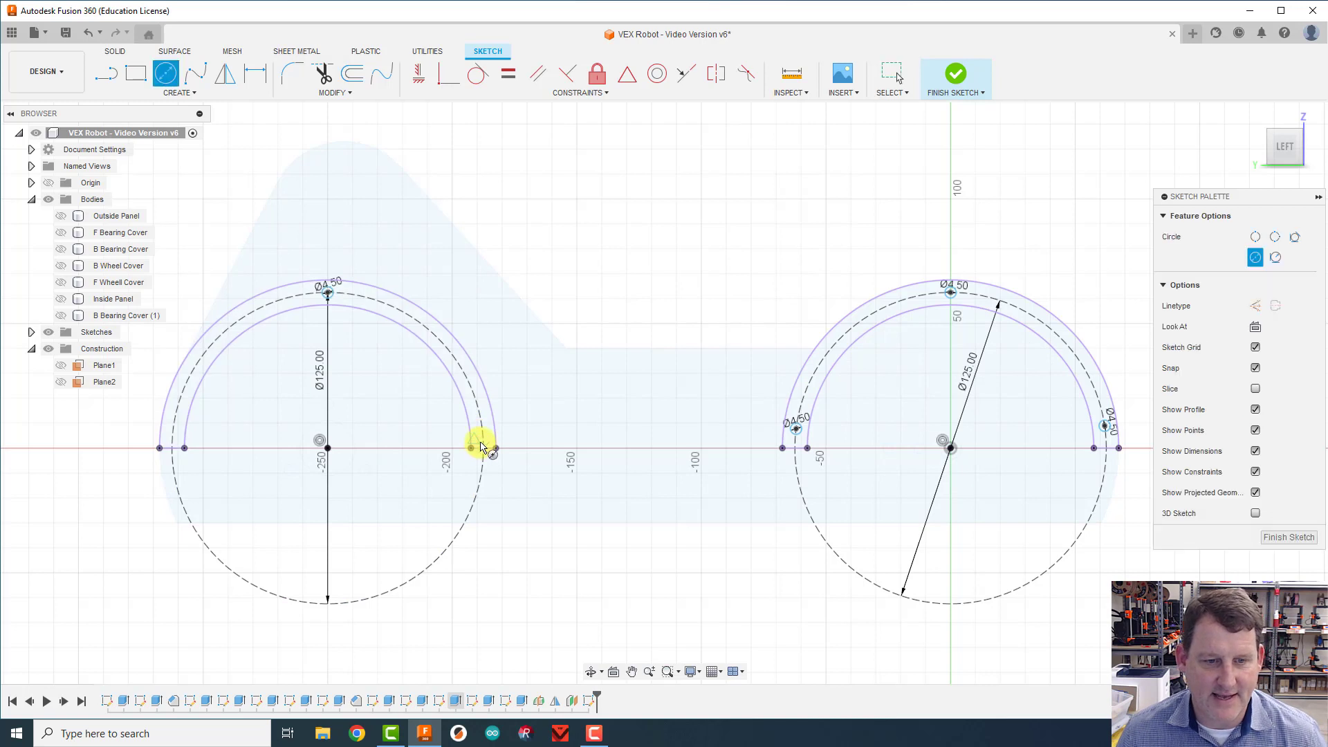
{"action": "left_click", "coordinate": [479, 427]}
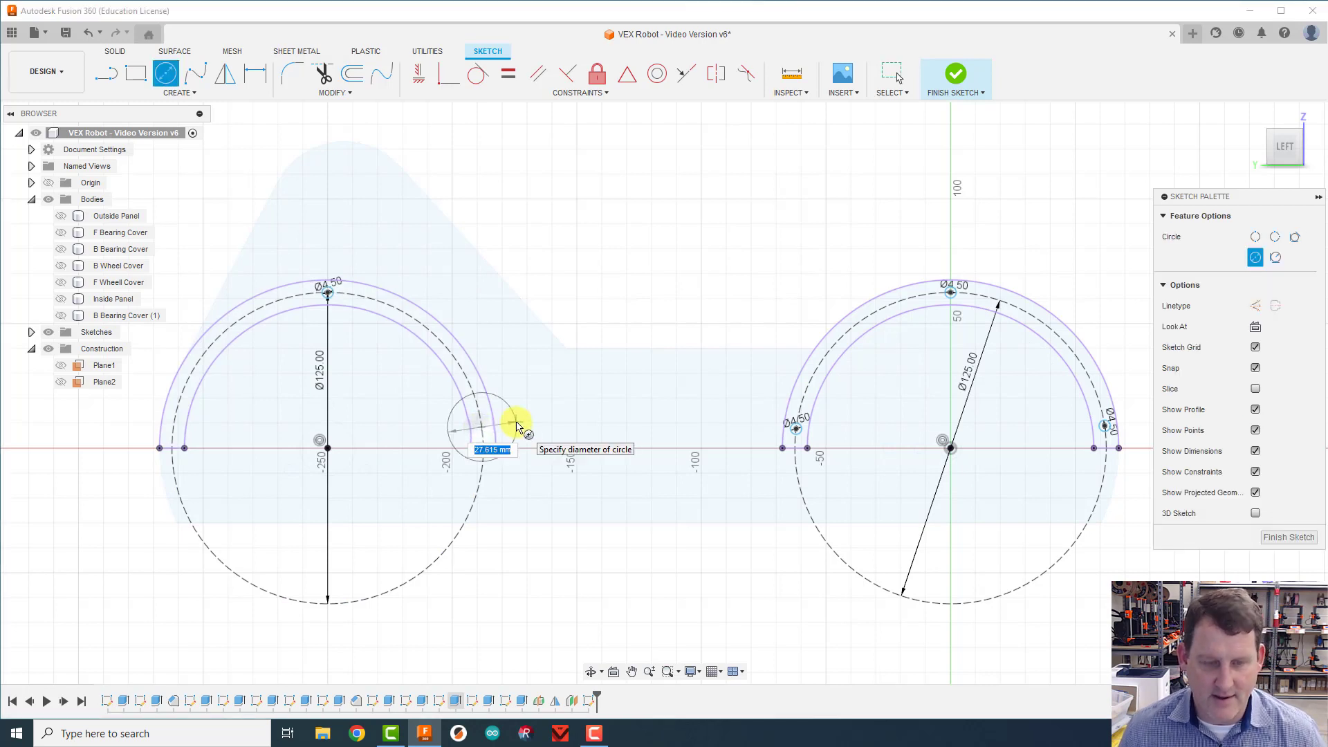
{"action": "key", "text": "Return"}
{"action": "key", "text": "Escape"}
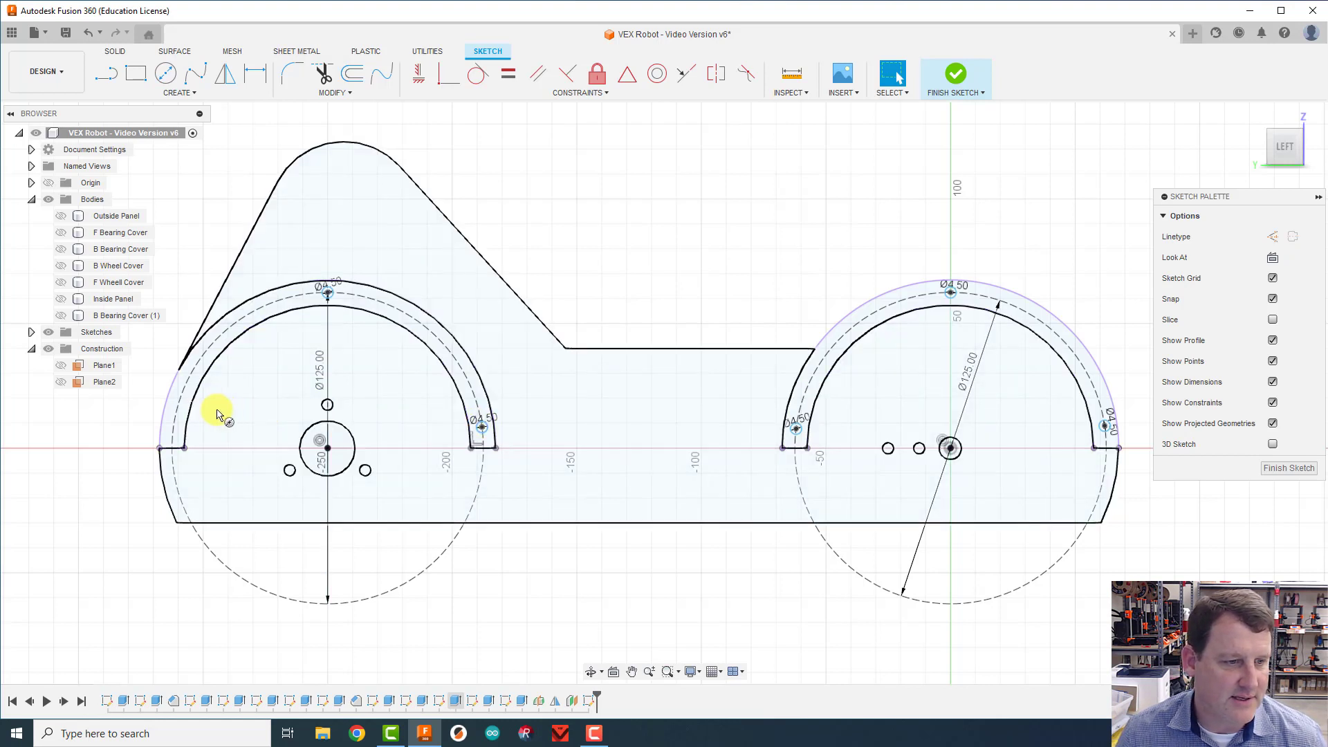
Step: Add a 4.5 mm circle on the back construction circle, just above the rearward end of the projected back wheel cover
{"action": "key", "text": "c"}
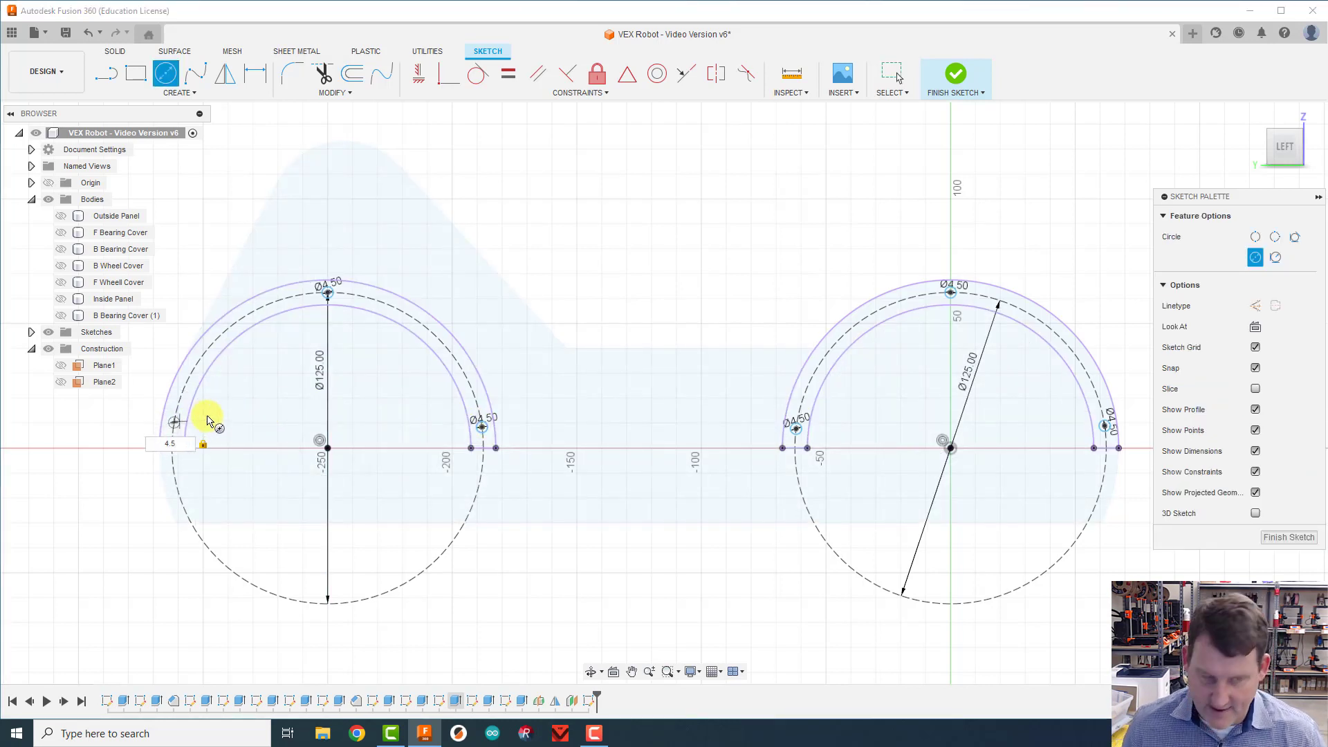
{"action": "key", "text": "Return"}
{"action": "key", "text": "Escape"}
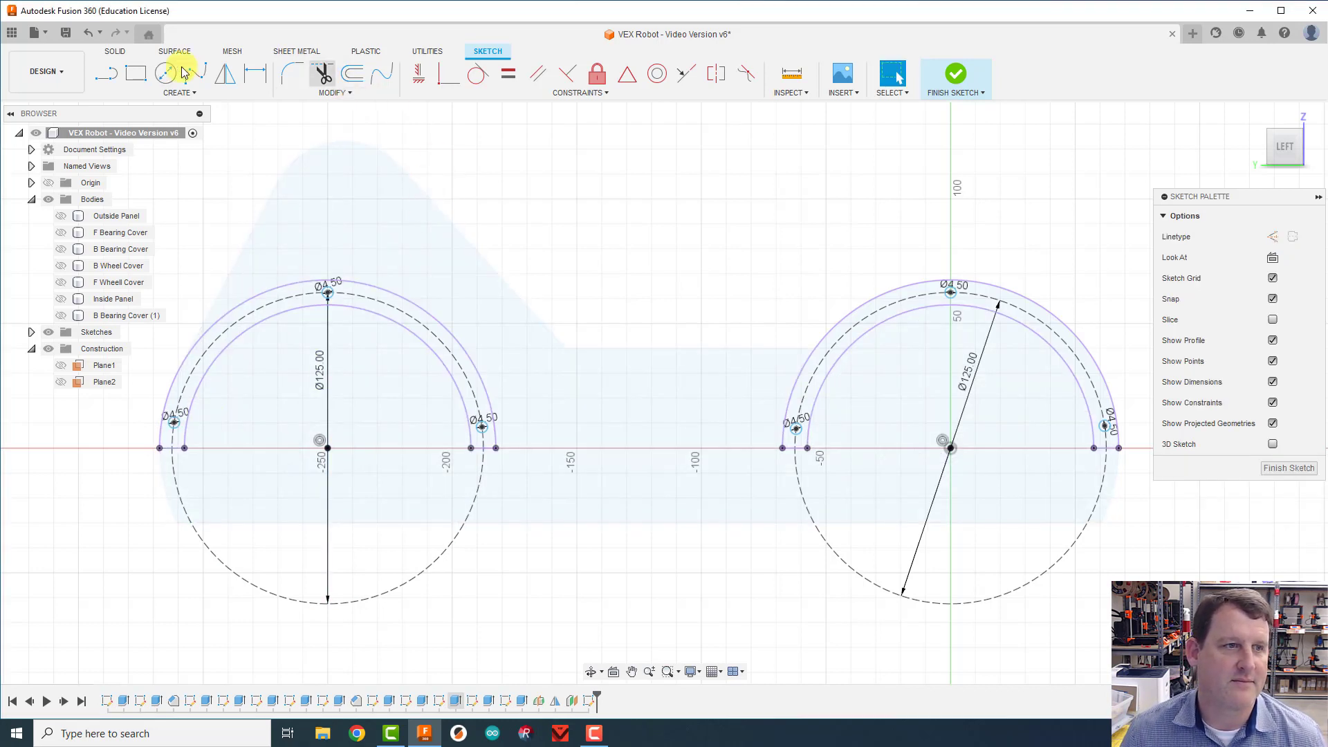
Step: Draw a construction line from the rearmost 4.5 mm circle's centre to the foremost one's centre and constrain it horizontal
{"action": "left_click", "coordinate": [105, 78]}
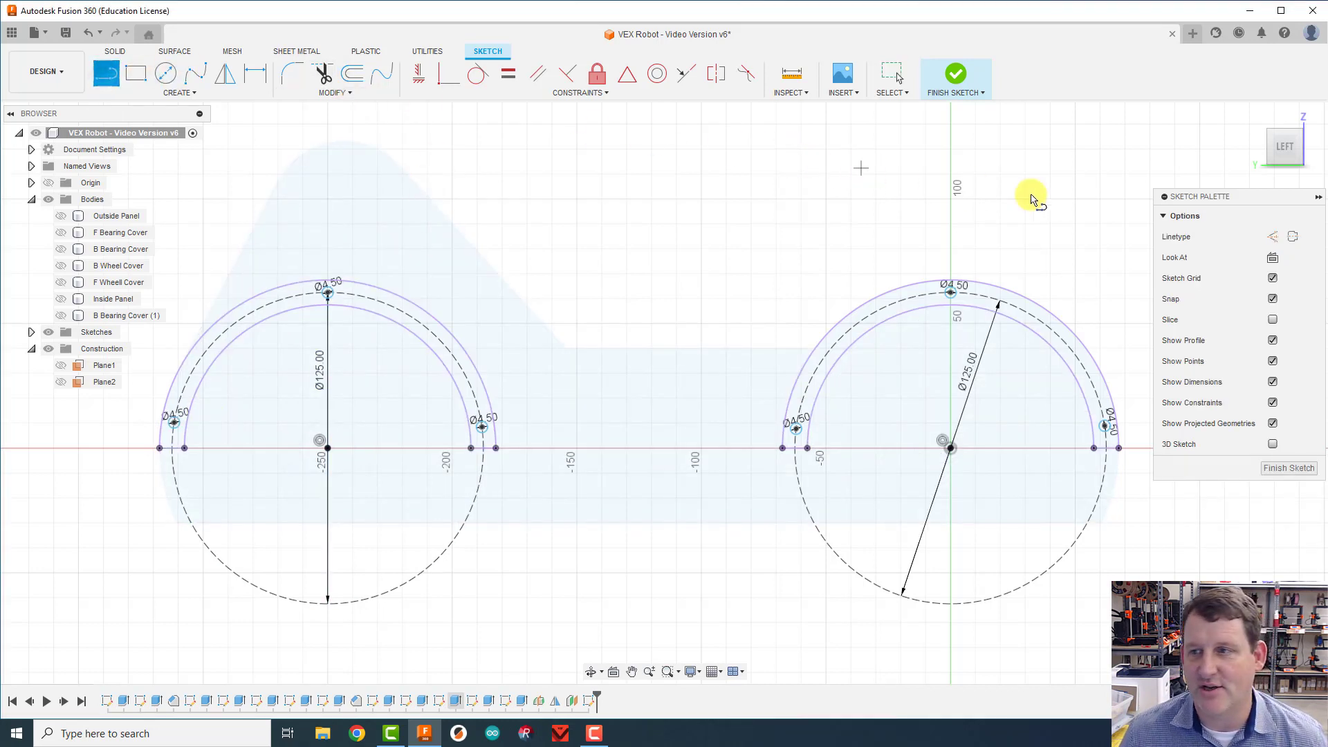
{"action": "left_click", "coordinate": [1271, 238]}
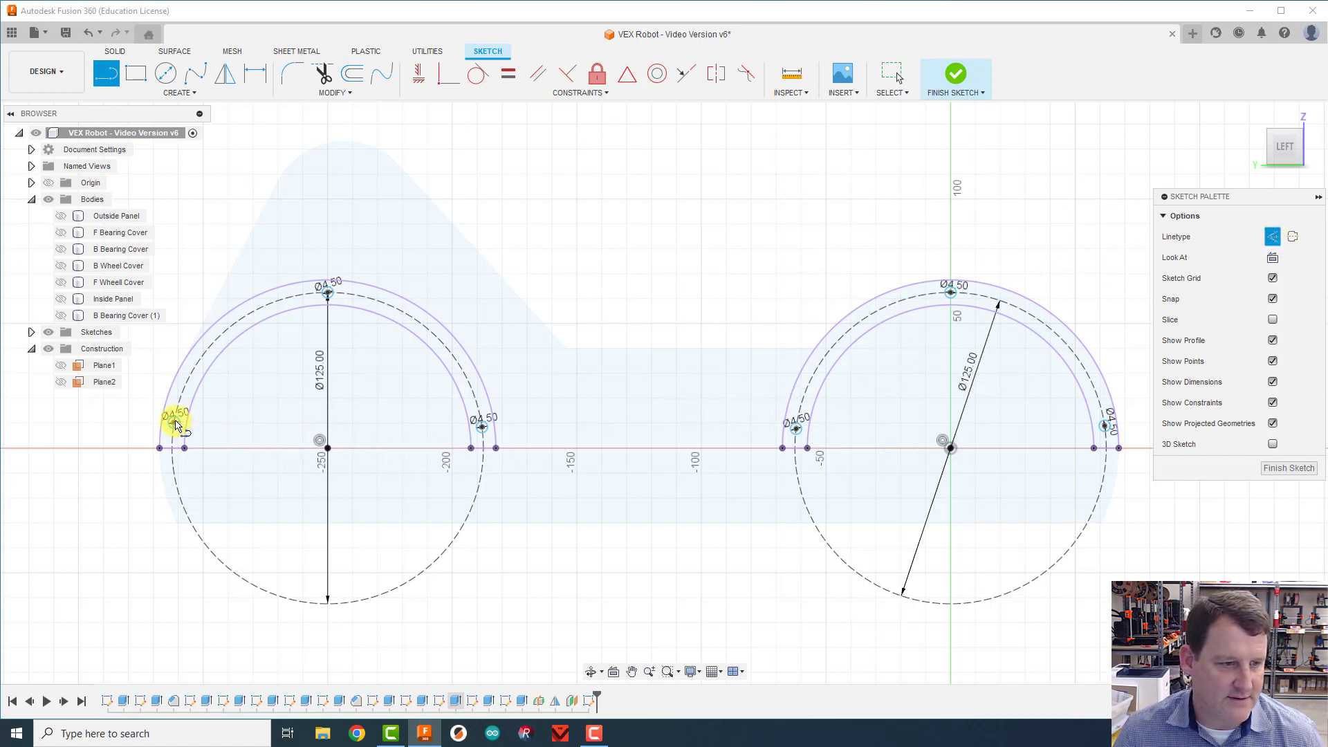
{"action": "left_click", "coordinate": [175, 422]}
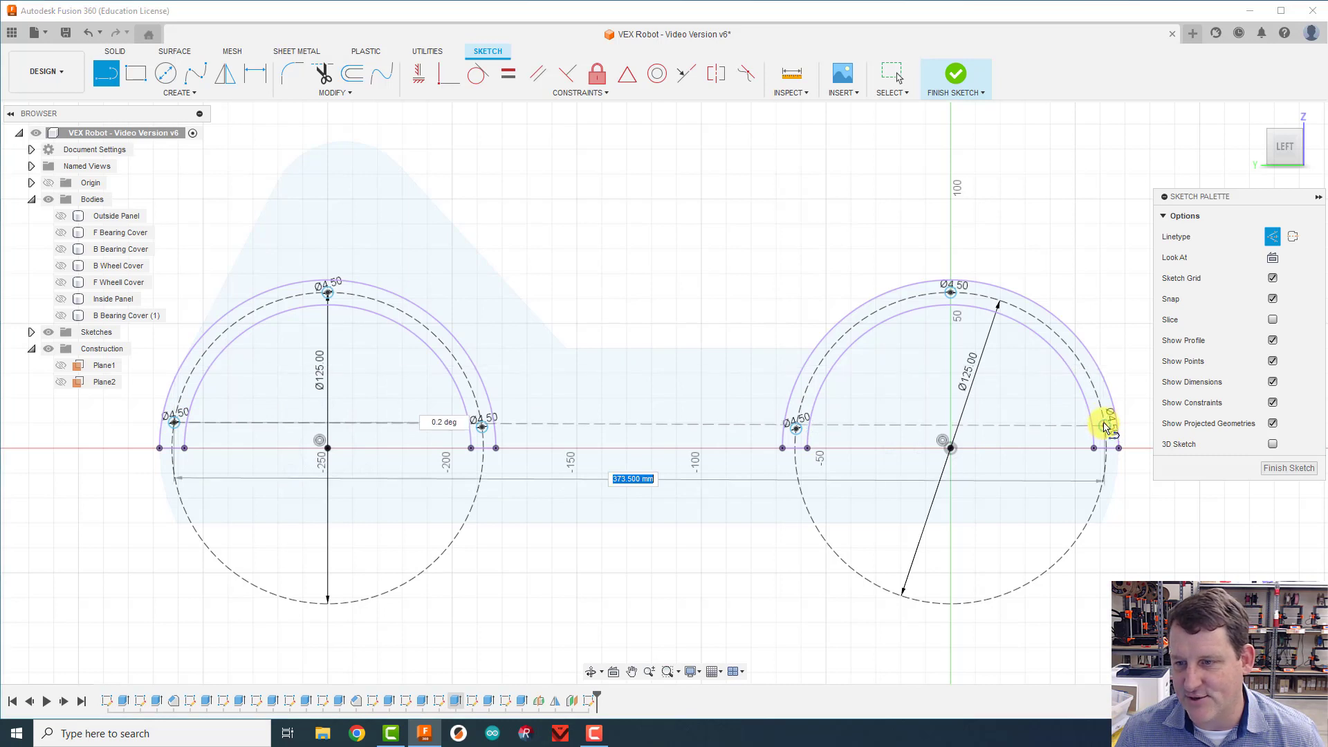
{"action": "double_click", "coordinate": [1104, 427]}
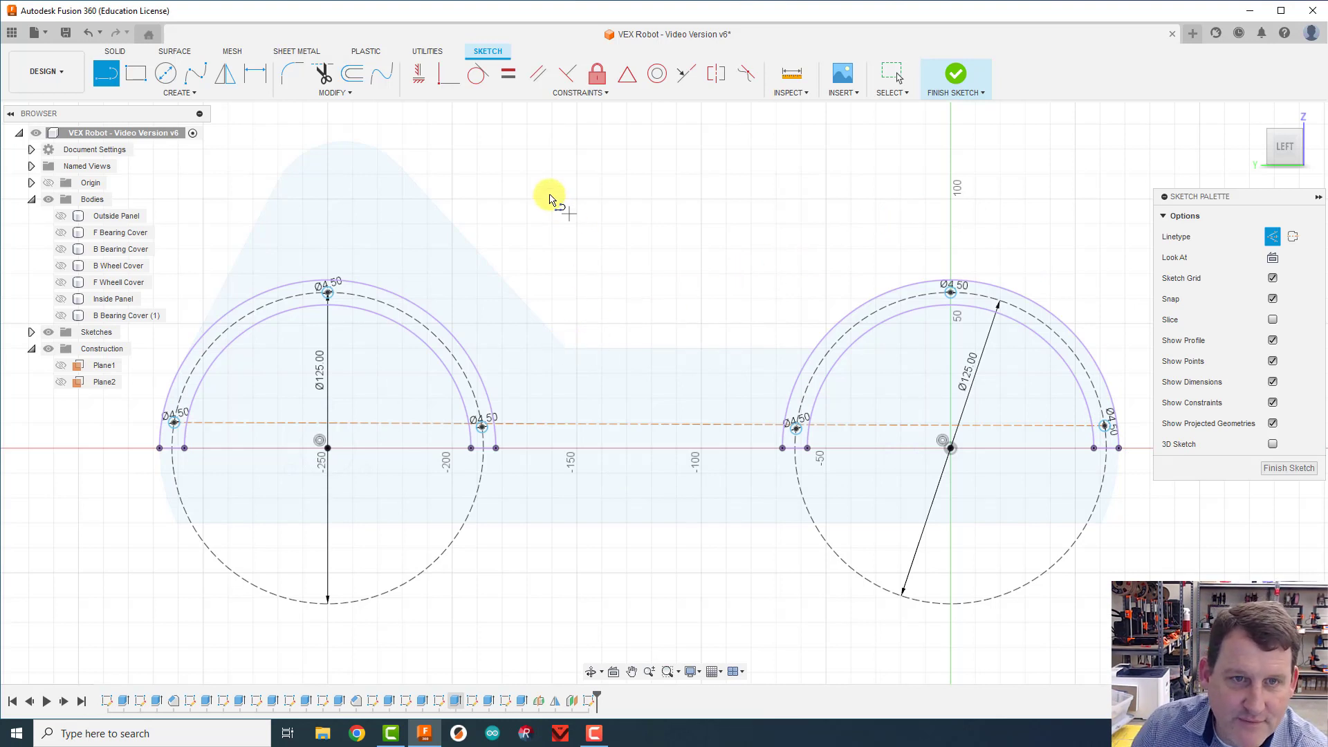
{"action": "left_click", "coordinate": [426, 74]}
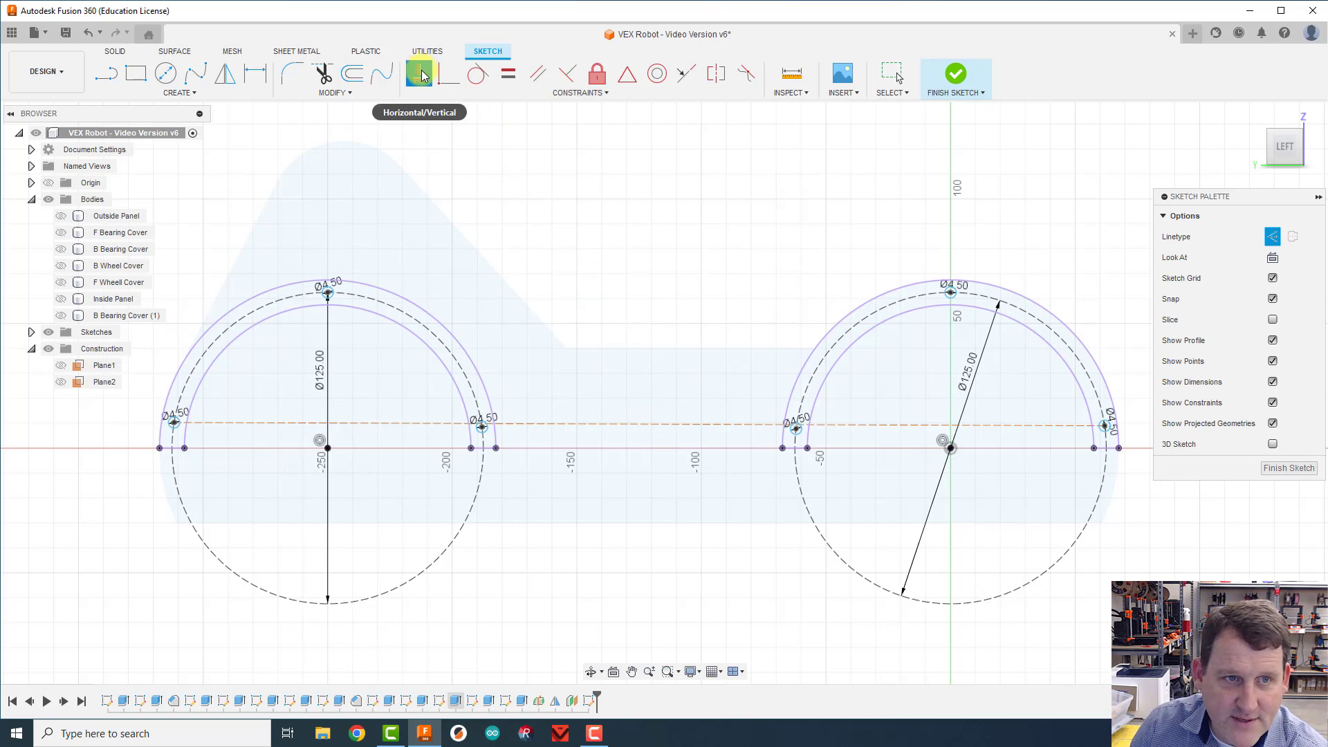
{"action": "left_click", "coordinate": [600, 424]}
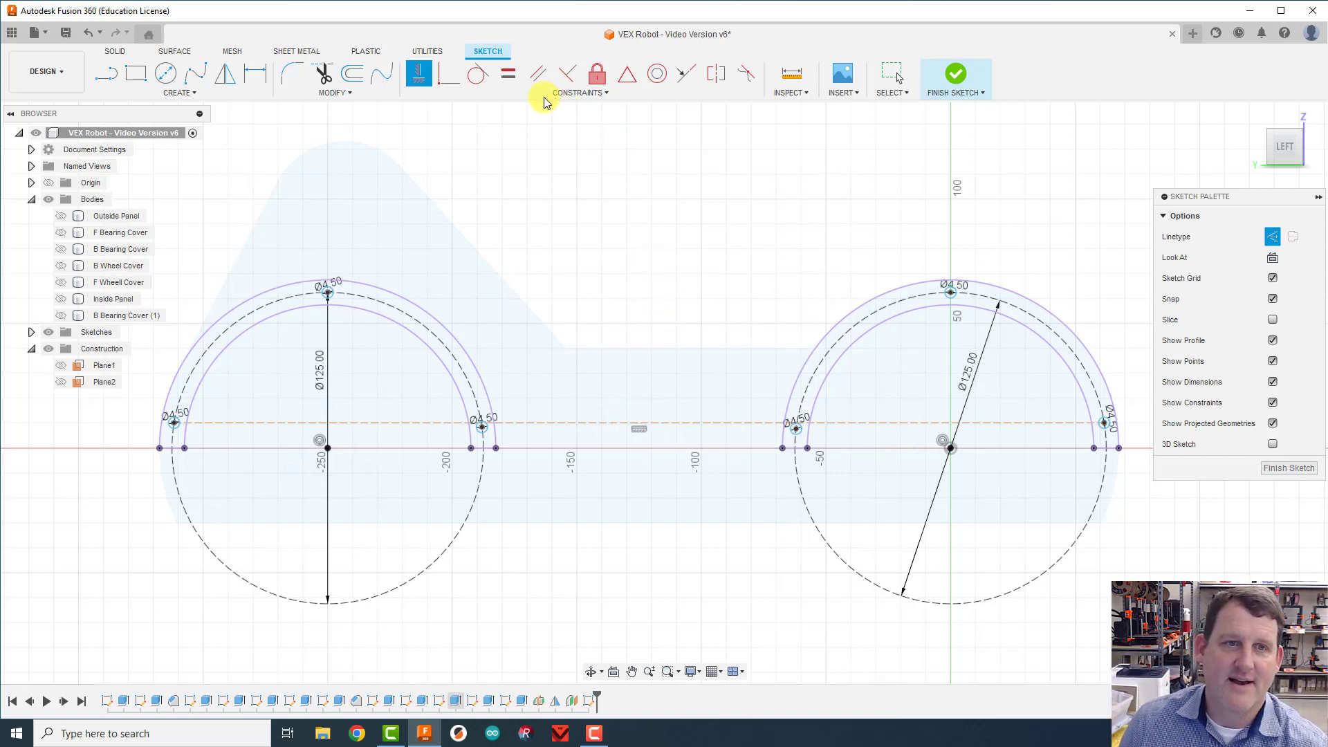
Step: Constrain the centres of the two inner lower 4.5 mm circles, one on each wheel cover, coincident with the horizontal construction line
{"action": "left_click", "coordinate": [443, 83]}
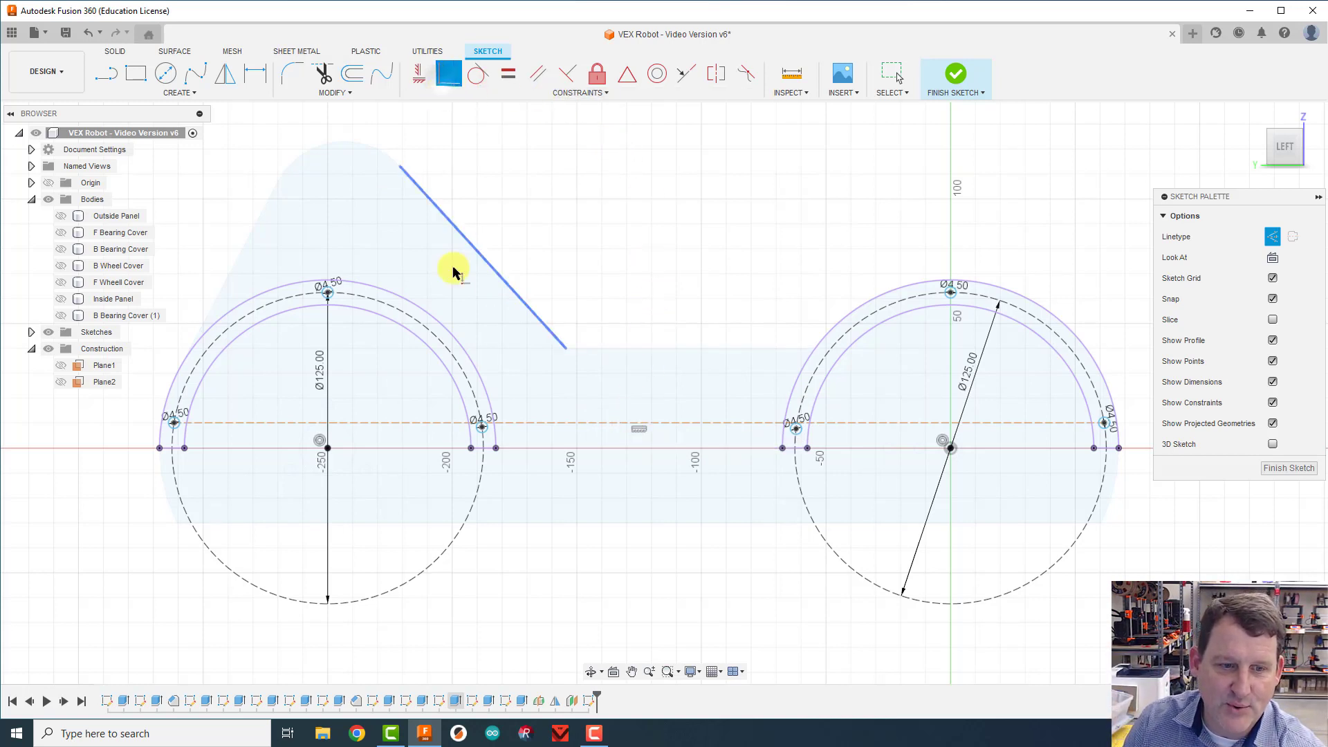
{"action": "scroll", "coordinate": [483, 405], "scroll_direction": "up", "scroll_amount": 5}
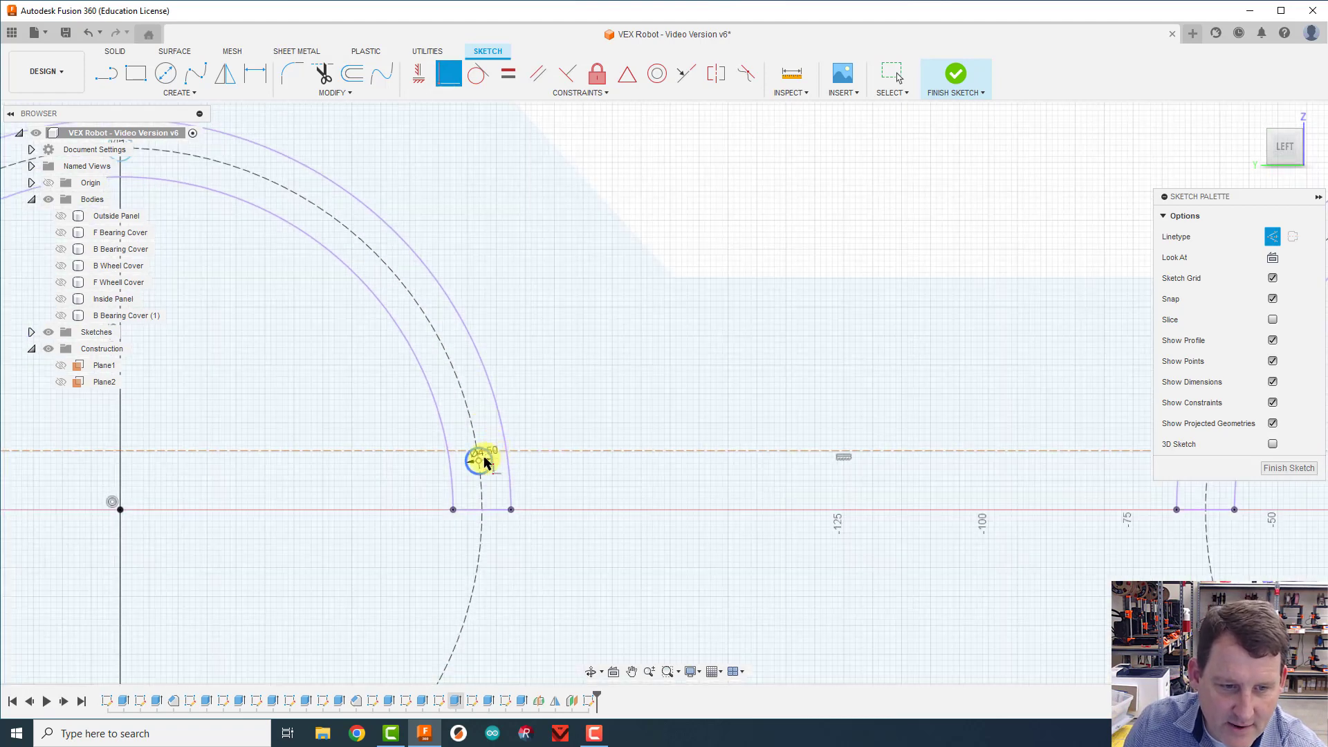
{"action": "left_click", "coordinate": [477, 462]}
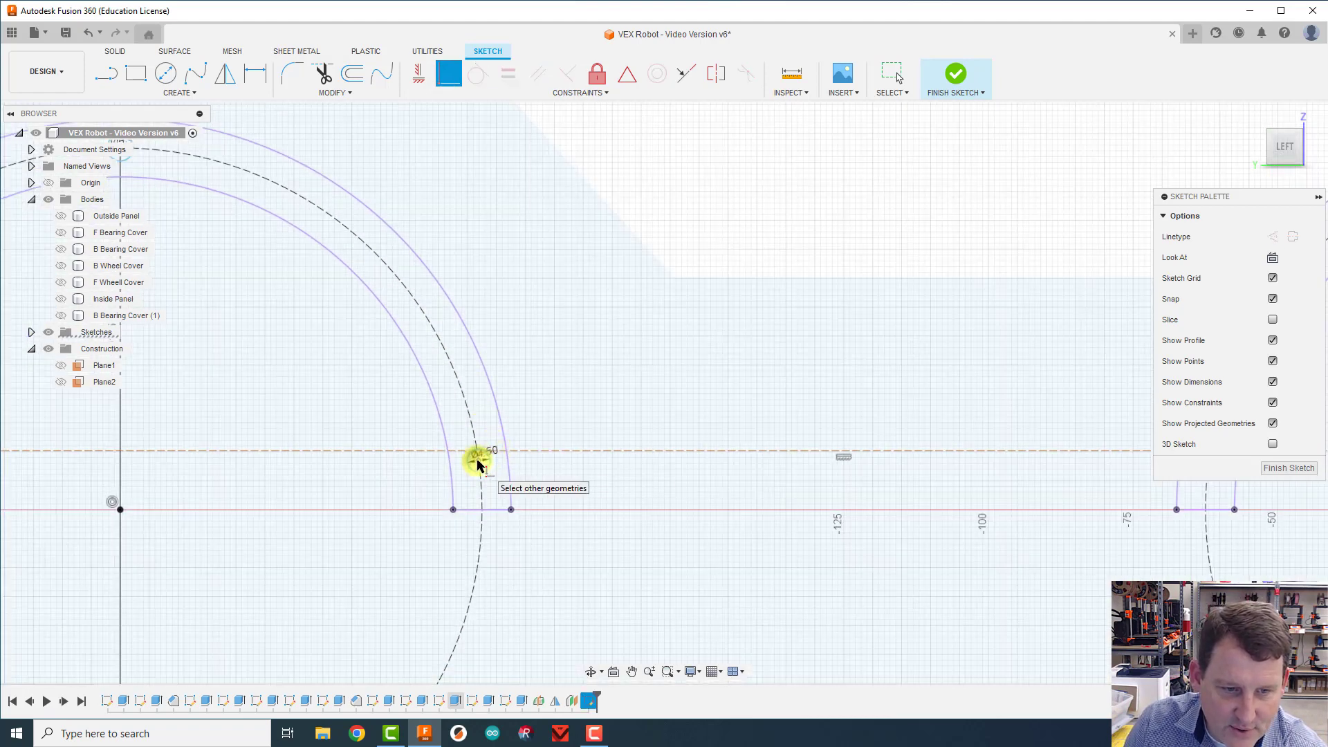
{"action": "left_click", "coordinate": [546, 453]}
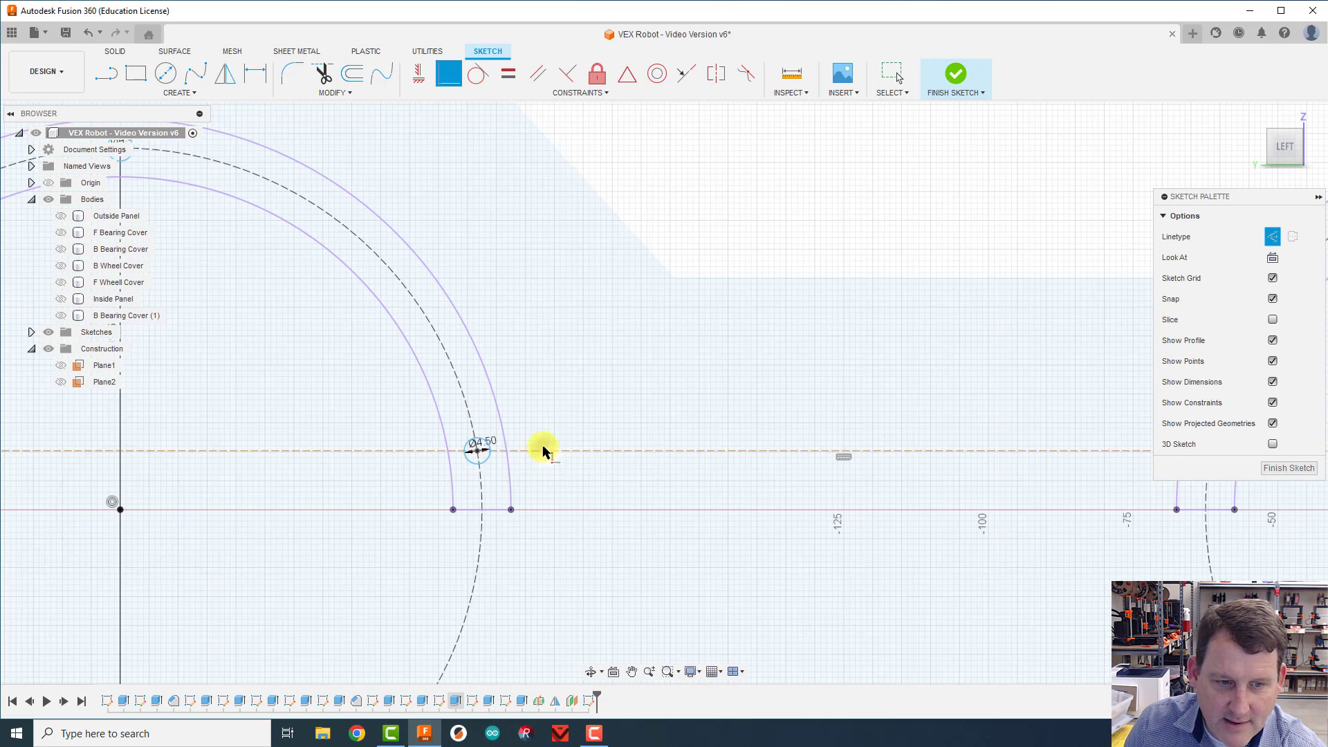
{"action": "scroll", "coordinate": [974, 542], "scroll_direction": "down", "scroll_amount": 1}
{"action": "middle_click_drag", "start_coordinate": [974, 542], "coordinate": [475, 519]}
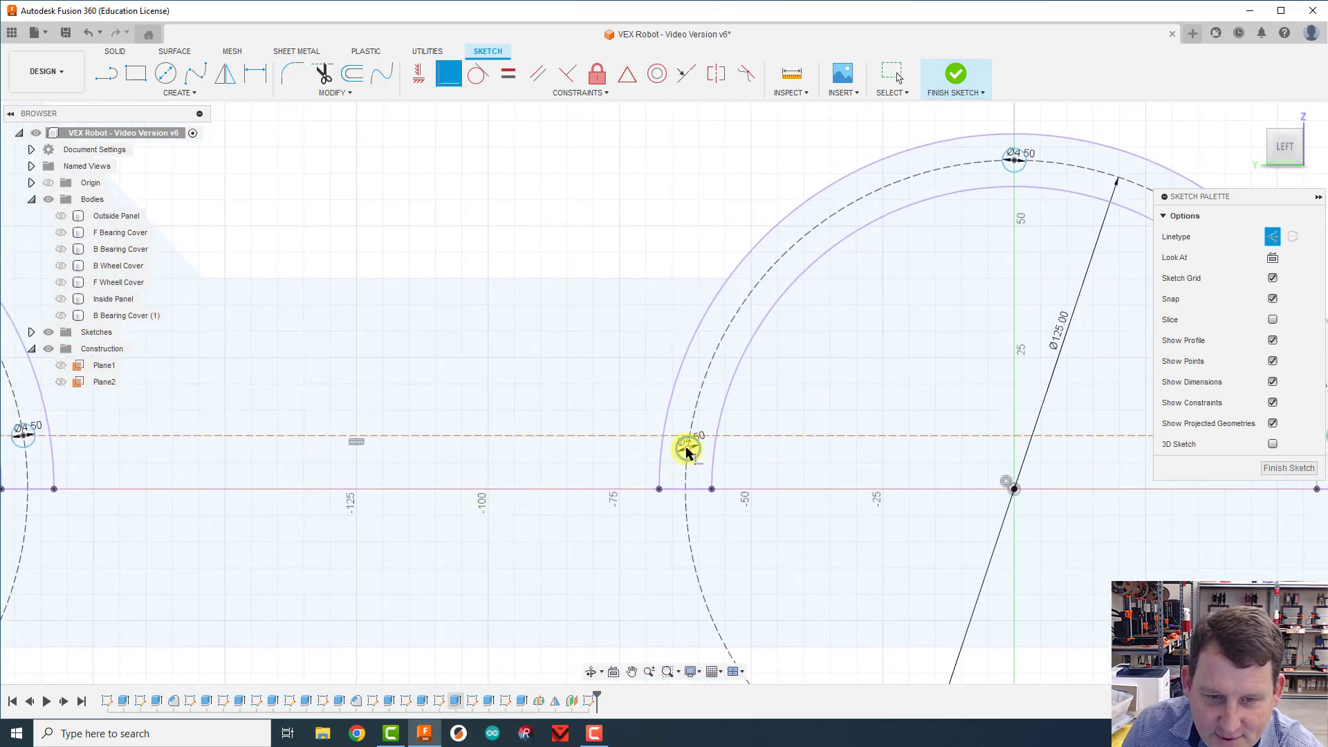
{"action": "left_click", "coordinate": [687, 450]}
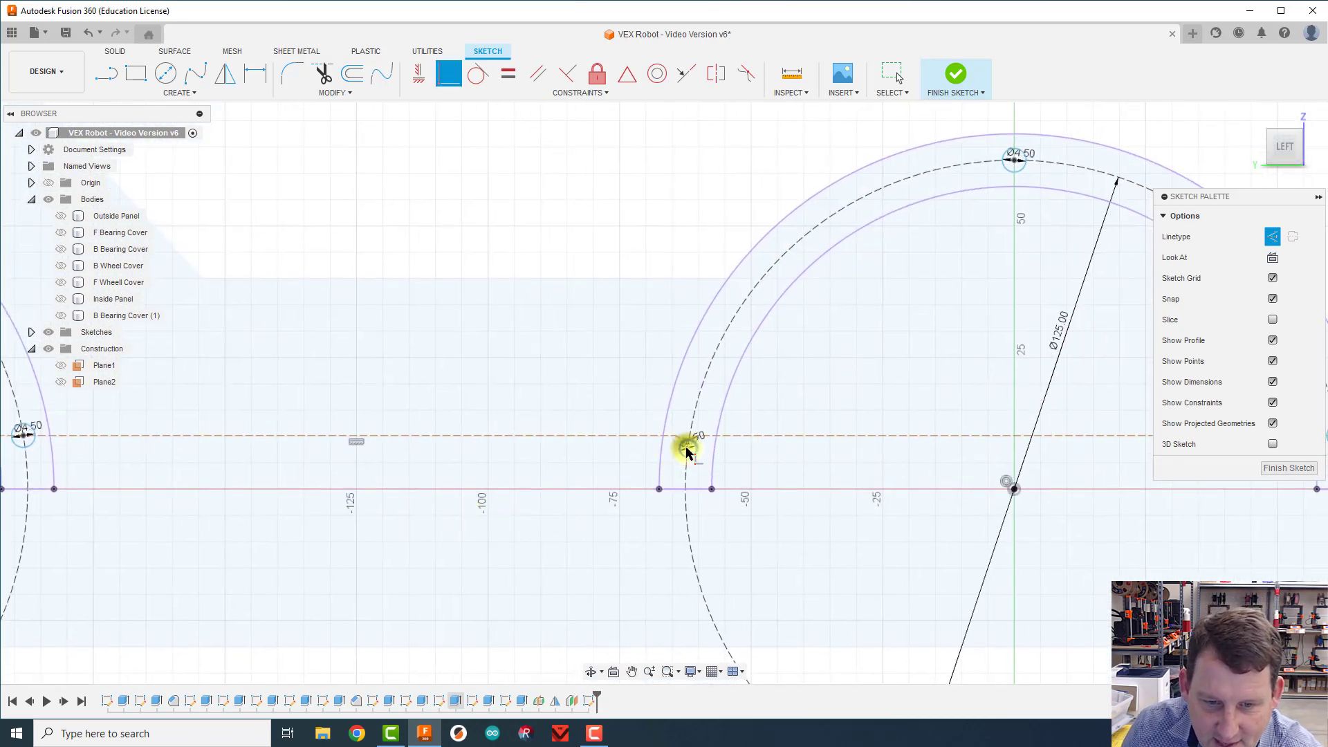
{"action": "left_click", "coordinate": [743, 437]}
{"action": "scroll", "coordinate": [495, 552], "scroll_direction": "down", "scroll_amount": 2}
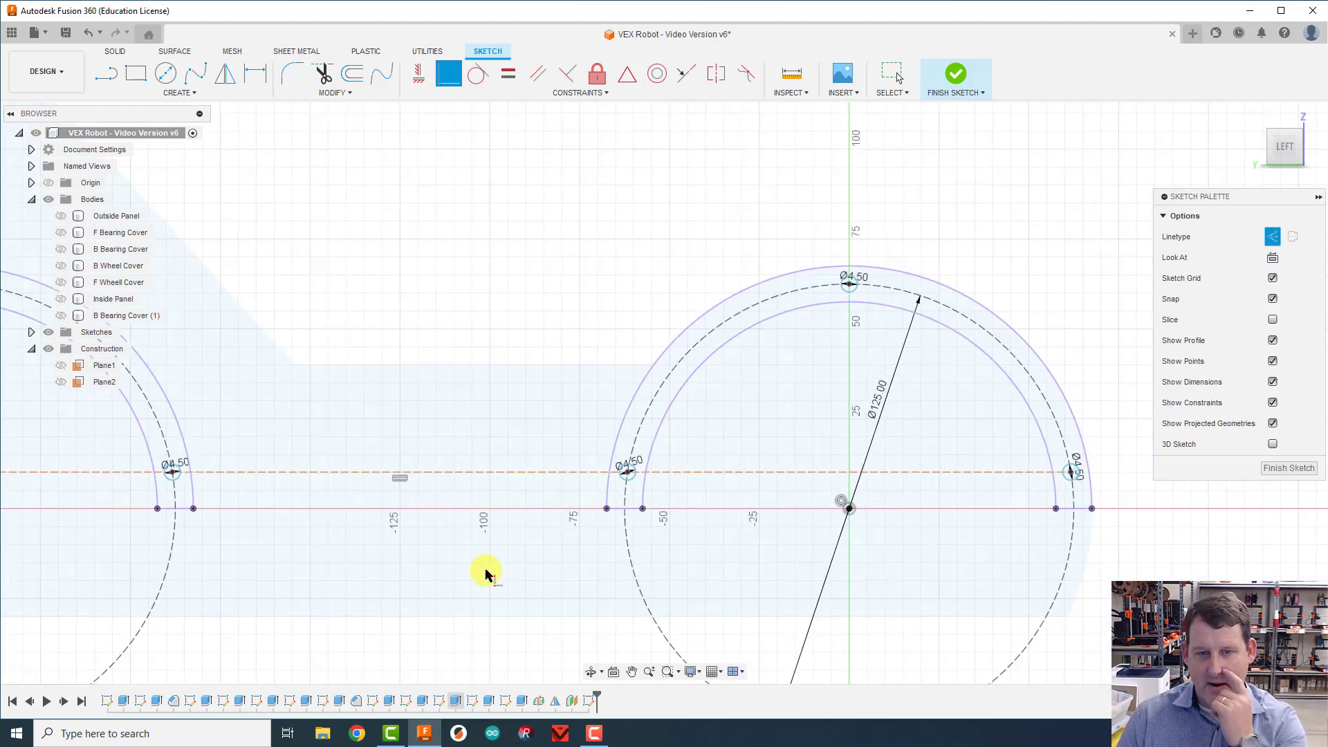
Step: Dimension the horizontal construction line 10 mm above the front wheel's centre point
{"action": "scroll", "coordinate": [463, 619], "scroll_direction": "down", "scroll_amount": 2}
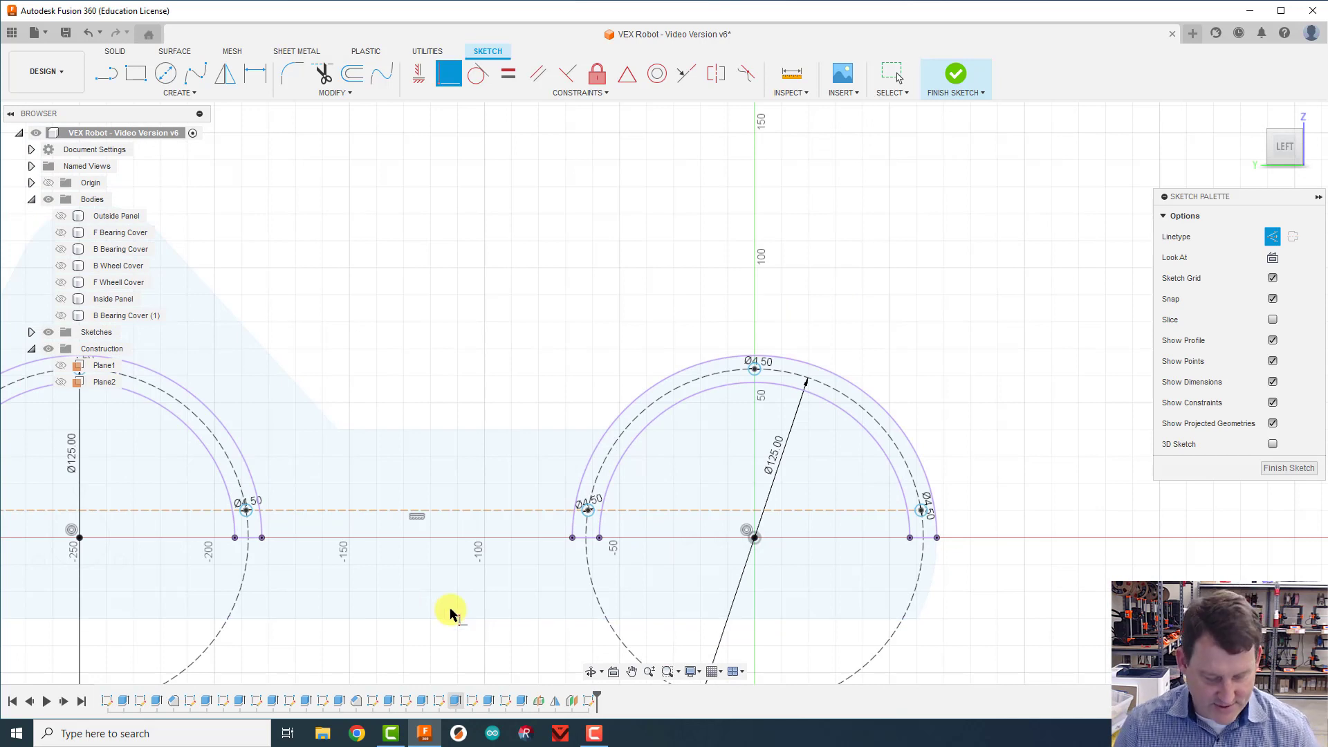
{"action": "key", "text": "d"}
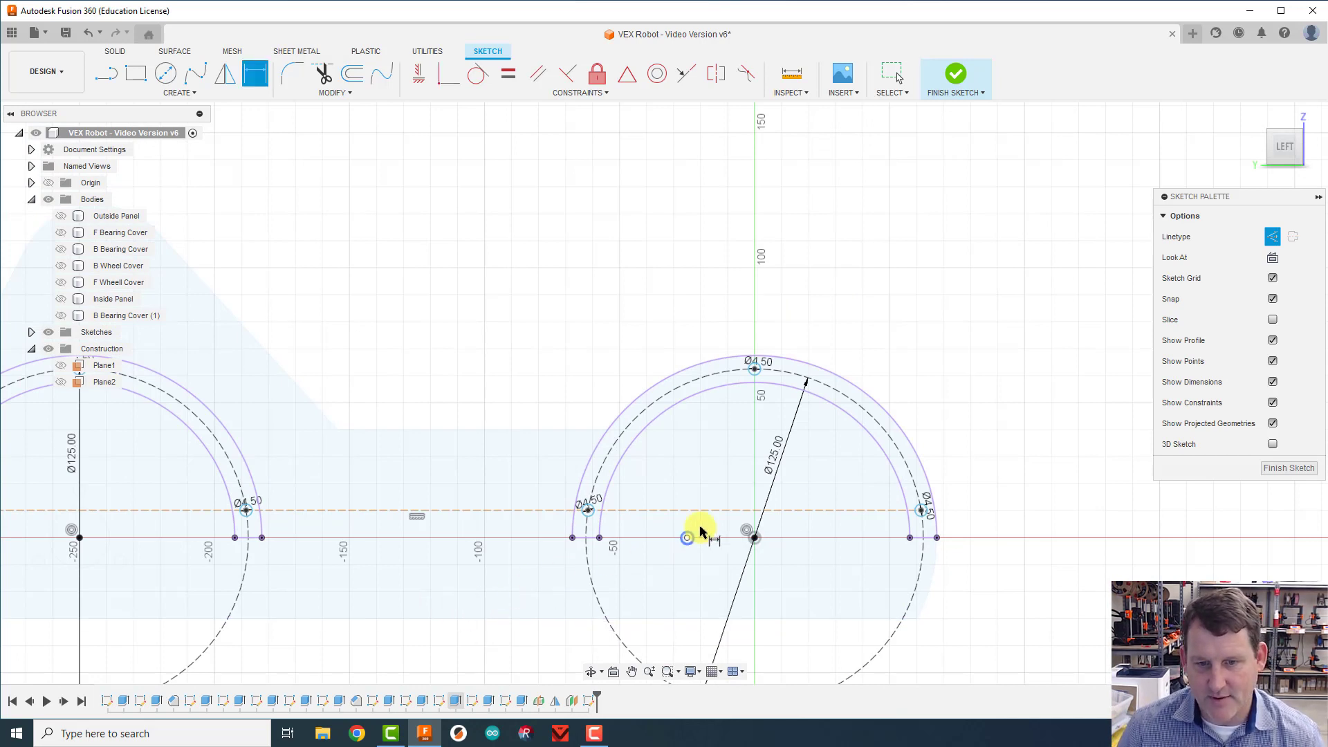
{"action": "left_click", "coordinate": [753, 510]}
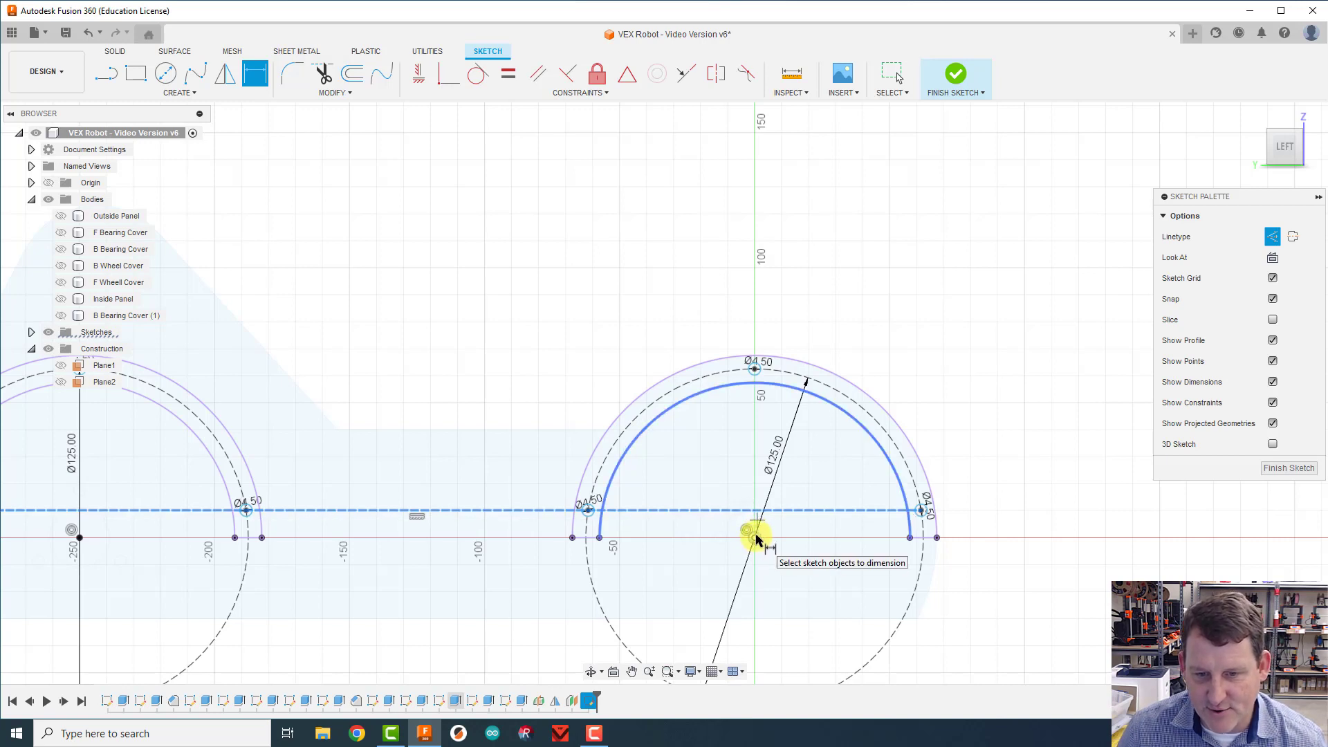
{"action": "left_click", "coordinate": [753, 537]}
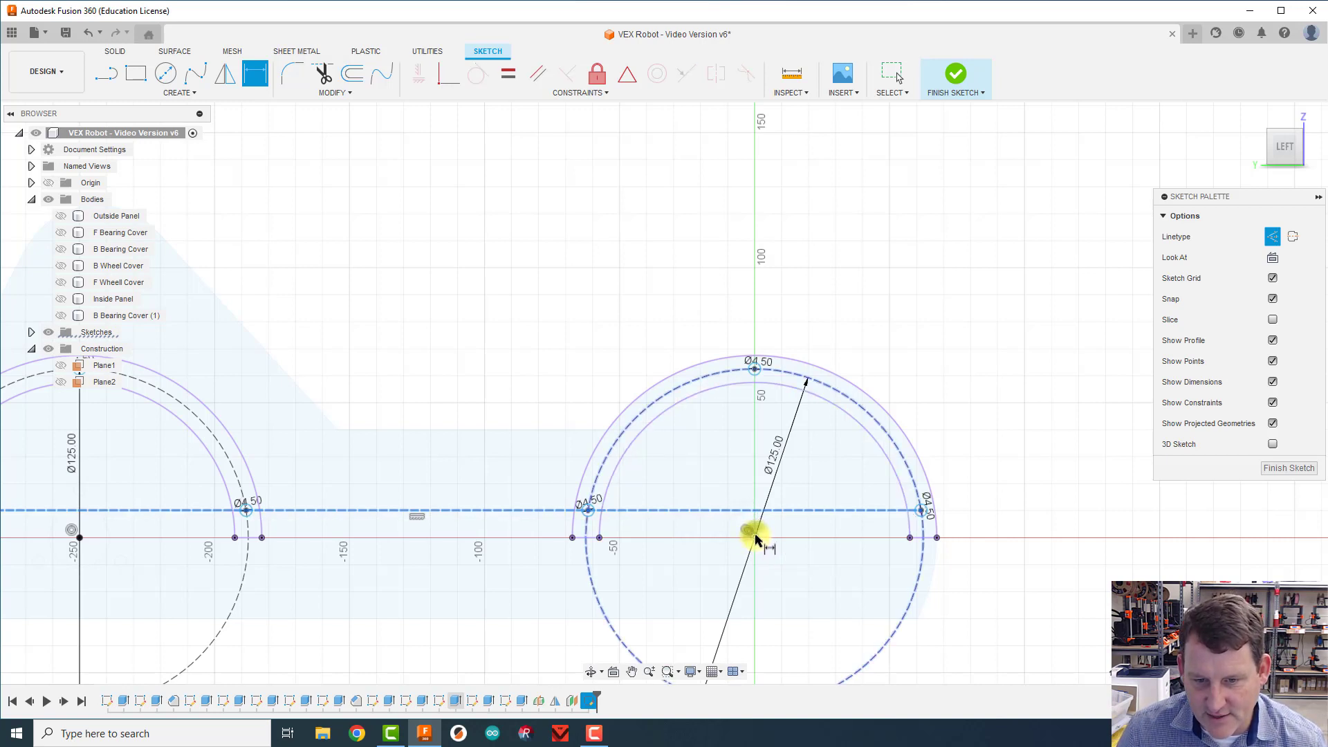
{"action": "left_click", "coordinate": [794, 533]}
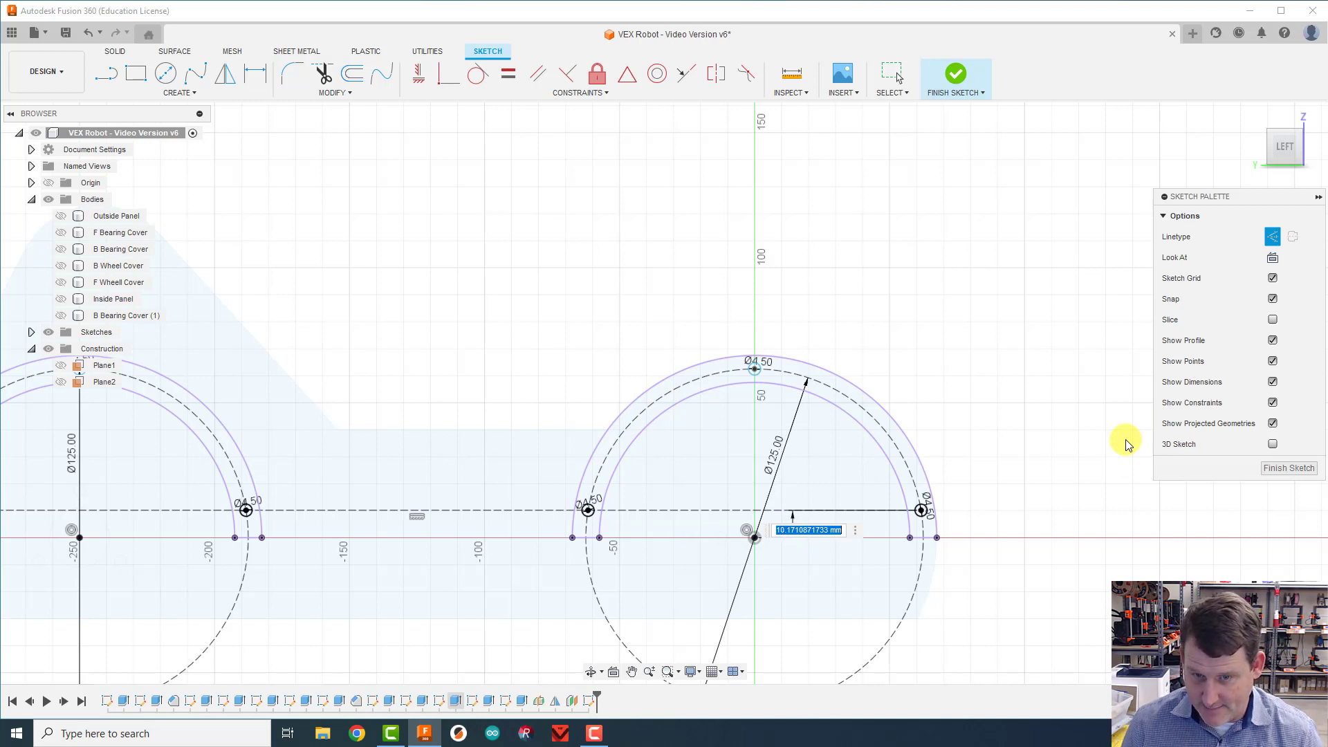
{"action": "key", "text": "Return"}
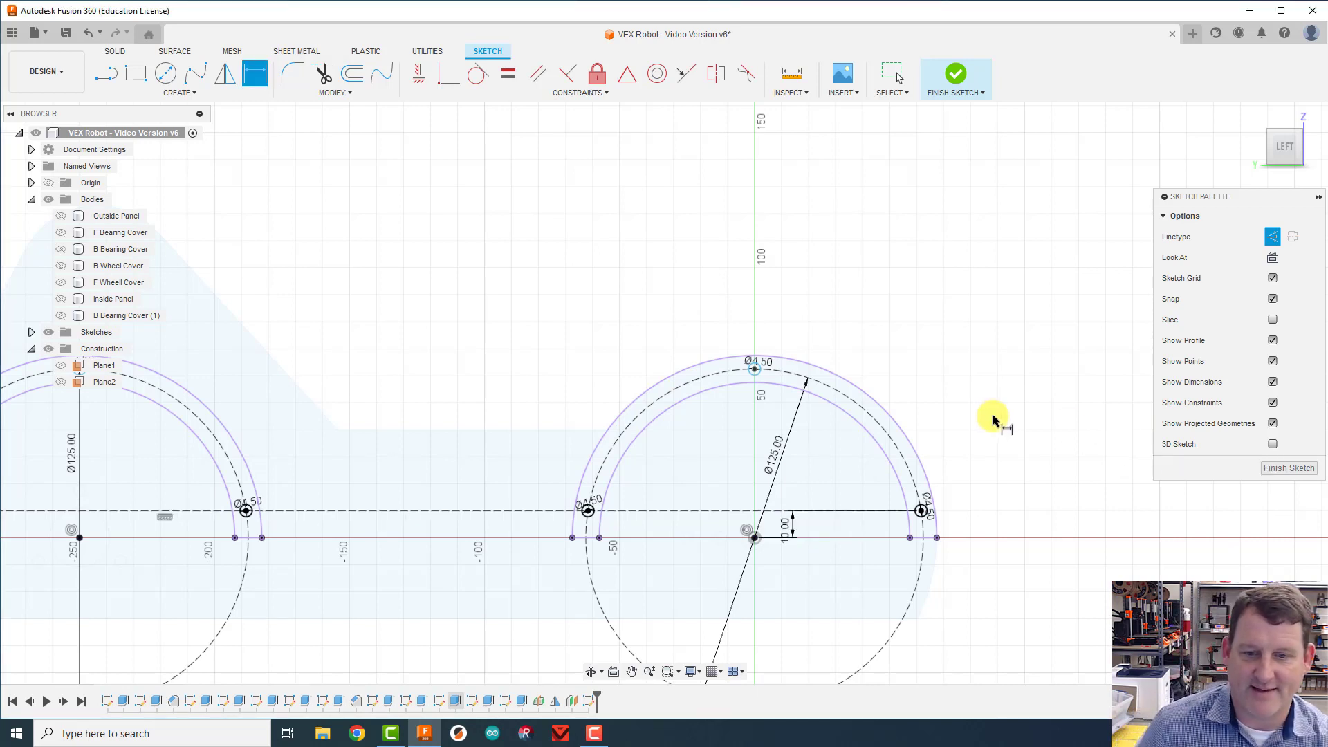
{"action": "scroll", "coordinate": [986, 434], "scroll_direction": "down", "scroll_amount": 3}
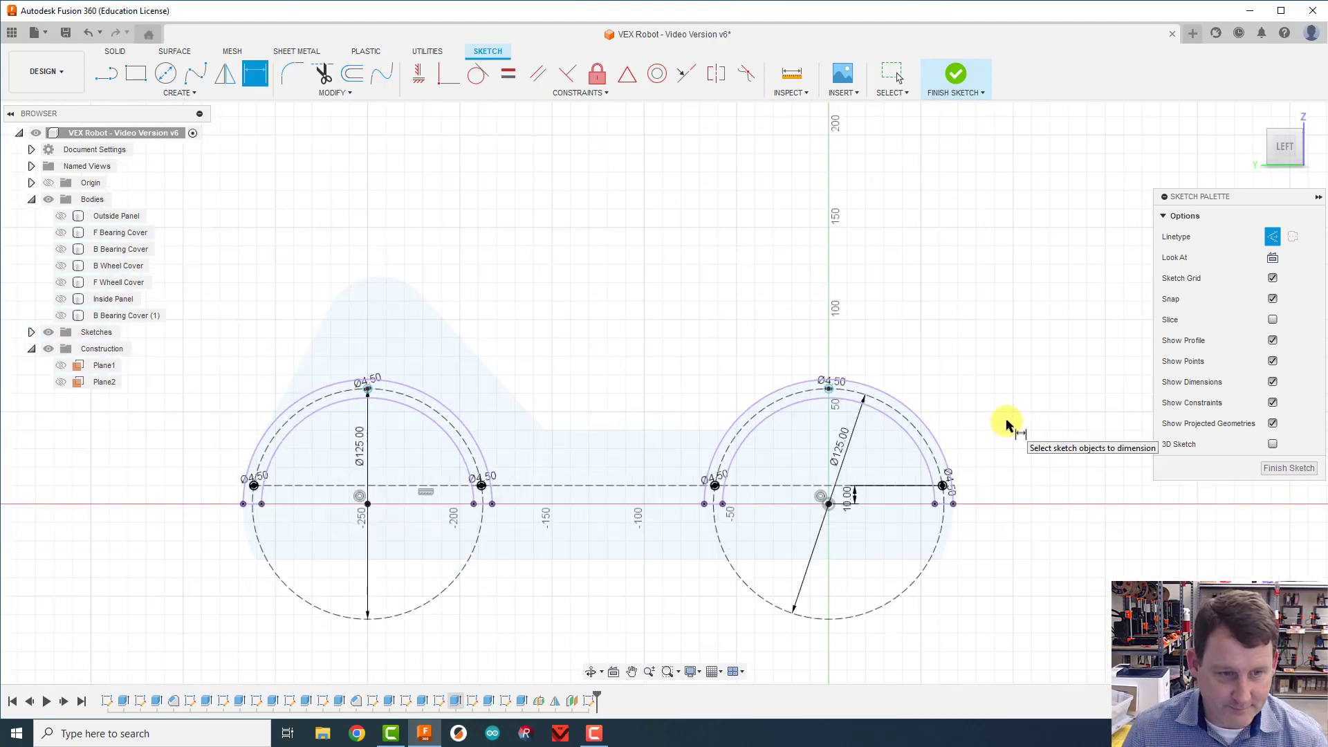
{"action": "scroll", "coordinate": [1004, 421], "scroll_direction": "up", "scroll_amount": 2}
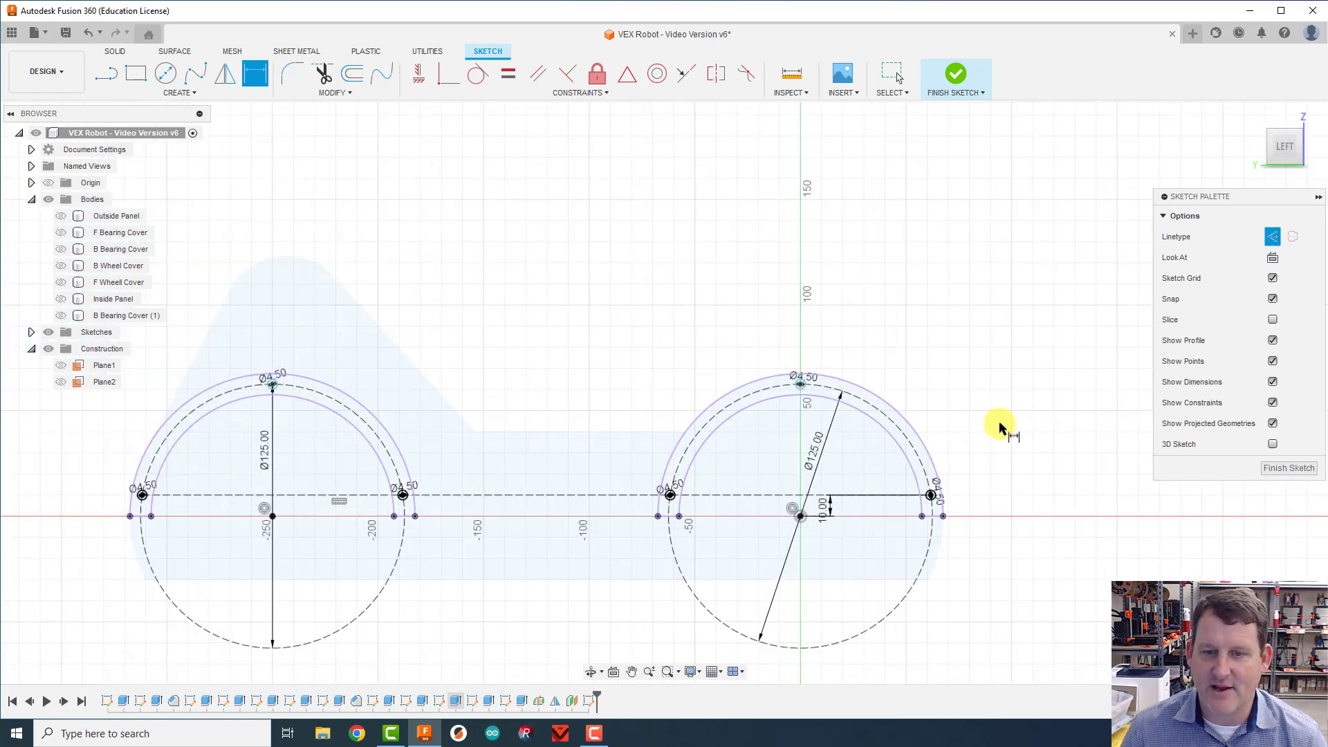
{"action": "left_click", "coordinate": [931, 495]}
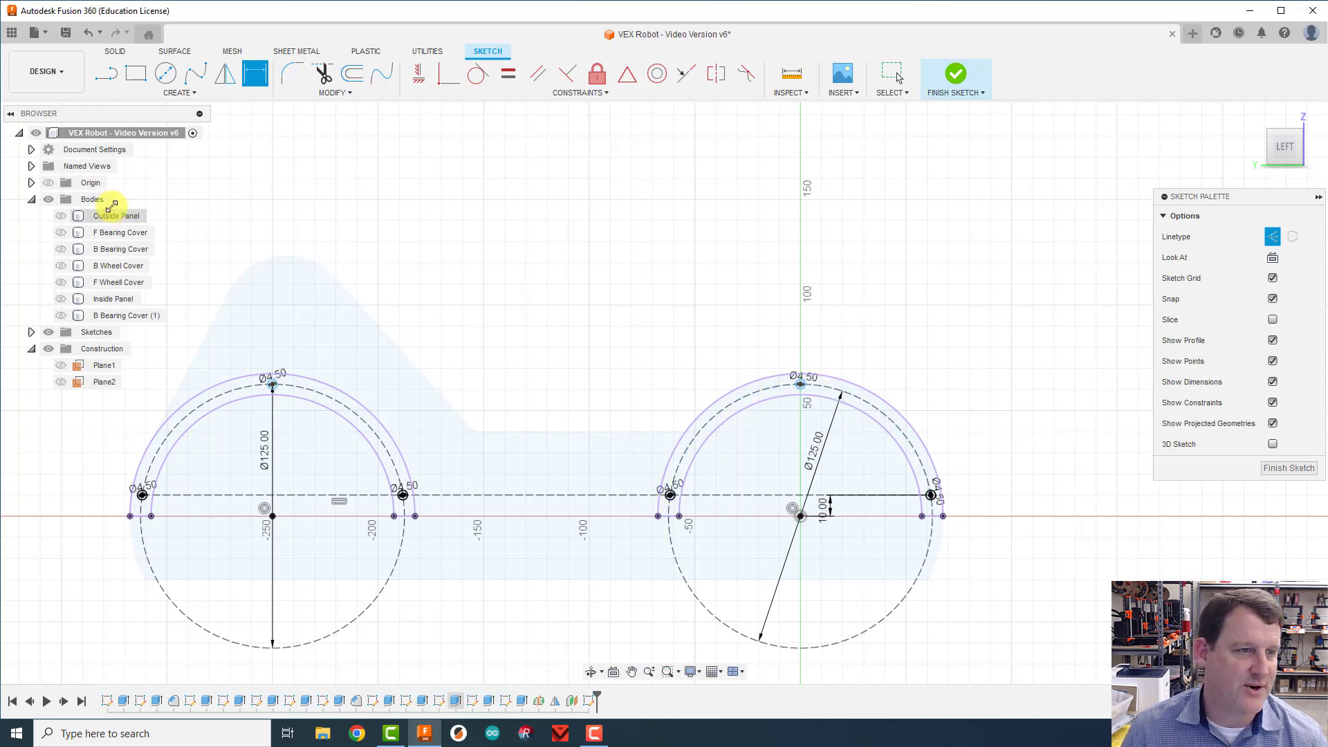
Step: Show all seven bodies again, from the Outside Panel to B Bearing Cover (1)
{"action": "left_click", "coordinate": [60, 215]}
{"action": "left_click", "coordinate": [60, 233]}
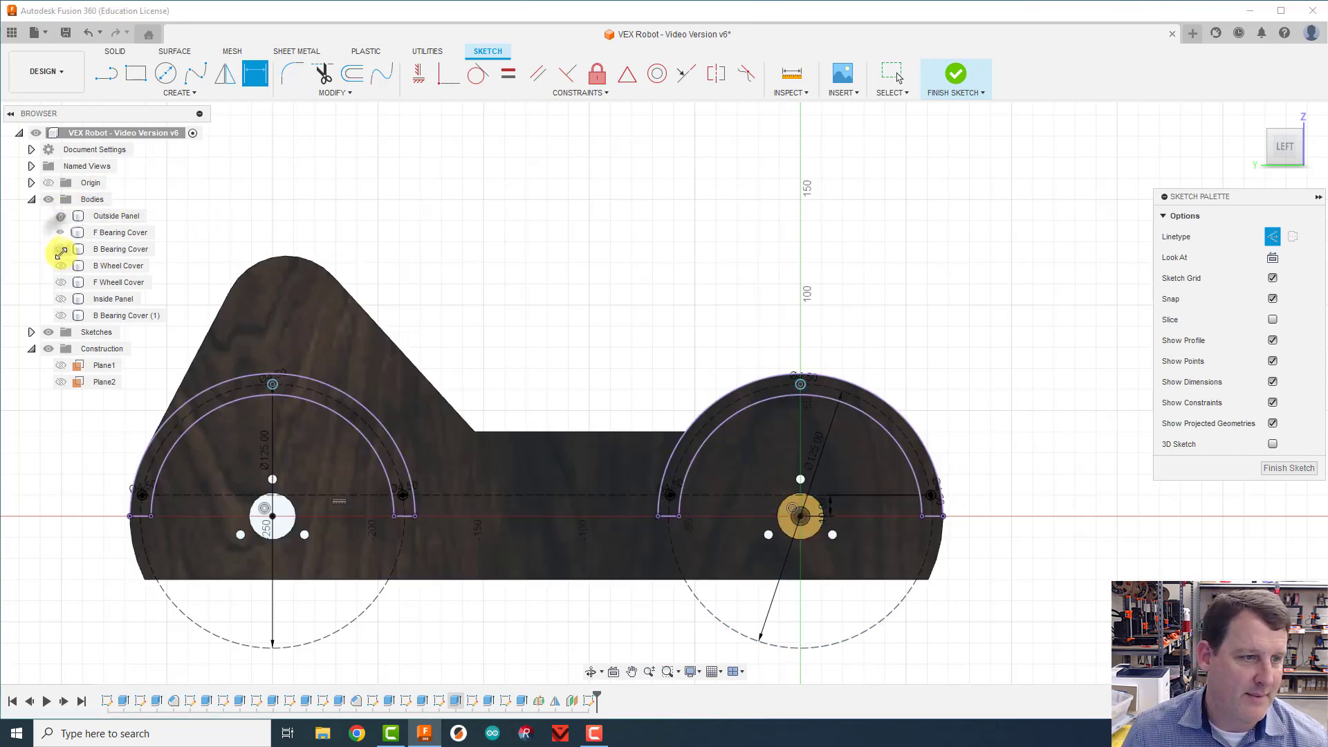
{"action": "left_click", "coordinate": [60, 249]}
{"action": "left_click", "coordinate": [60, 265]}
{"action": "left_click", "coordinate": [60, 282]}
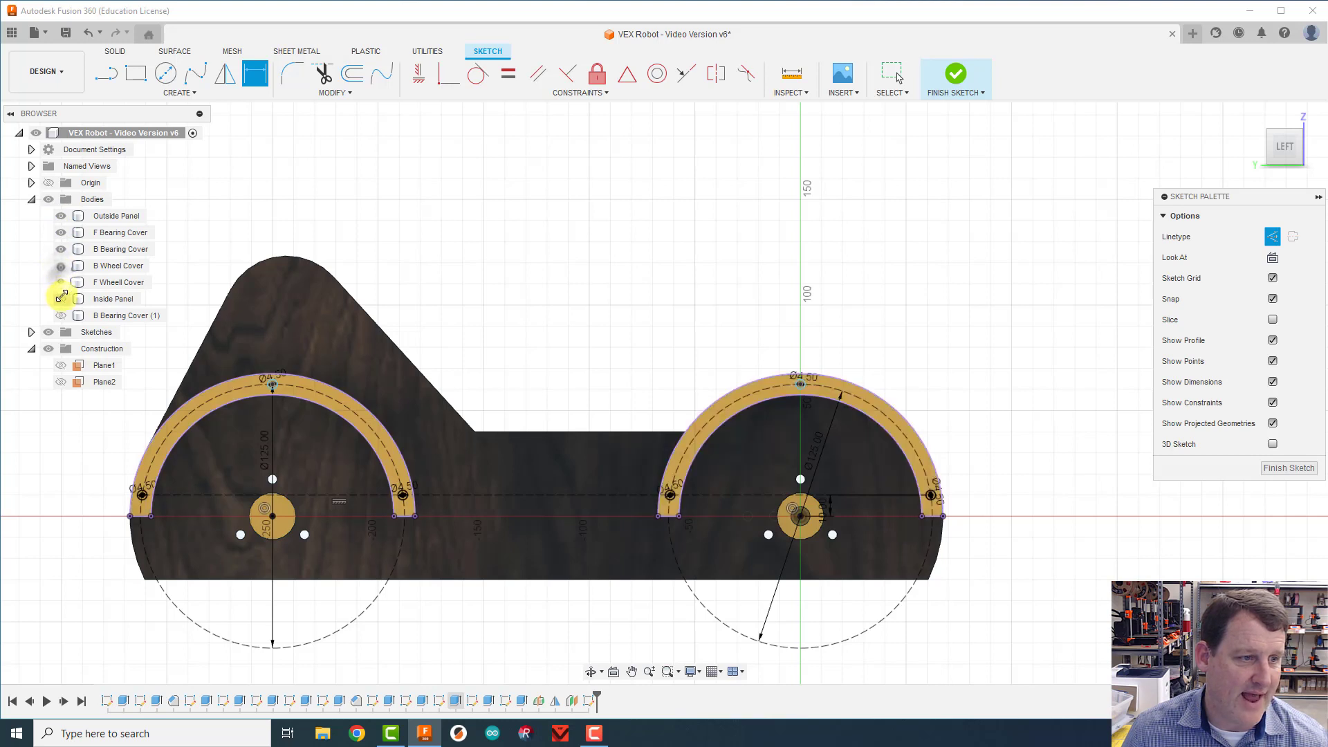
{"action": "left_click", "coordinate": [60, 299]}
{"action": "left_click", "coordinate": [61, 315]}
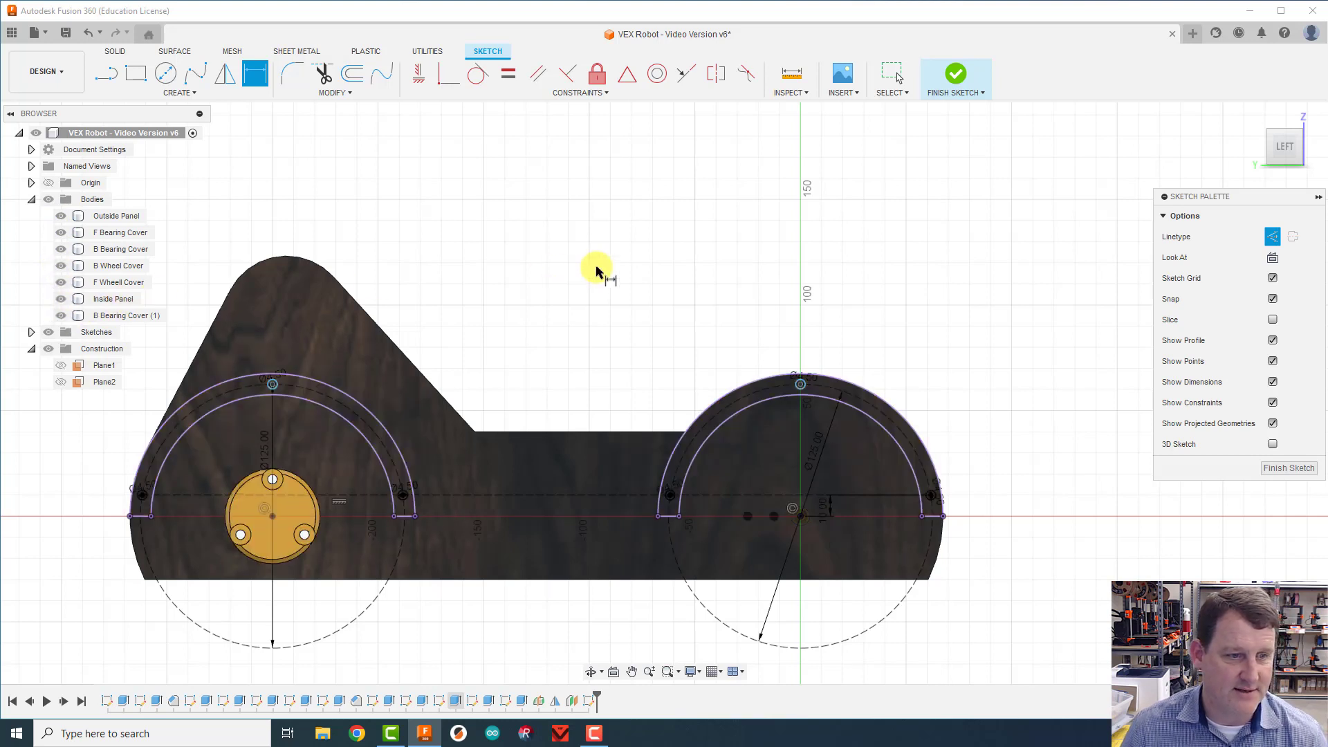
Step: Extrude-cut the six 4.5 mm circles along both wheel covers through the whole side assembly, using the All extent
{"action": "key", "text": "e"}
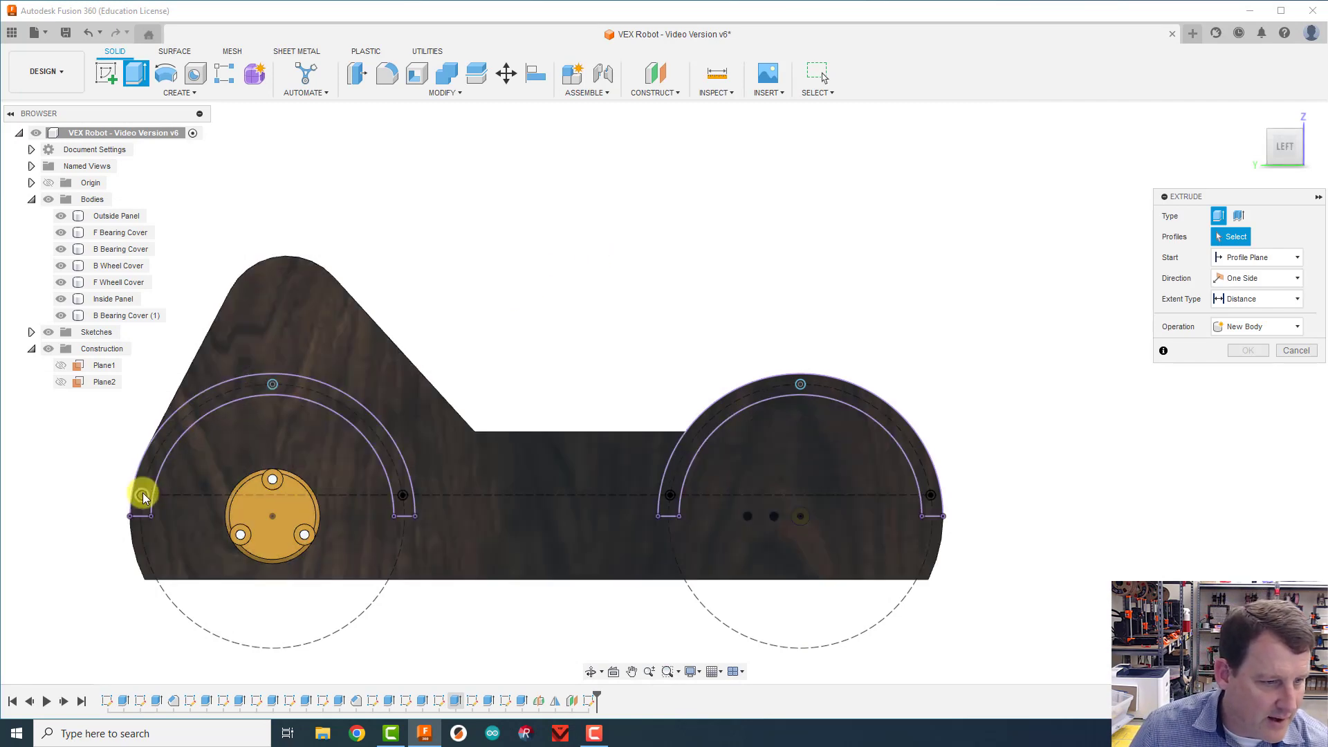
{"action": "left_click", "coordinate": [202, 435]}
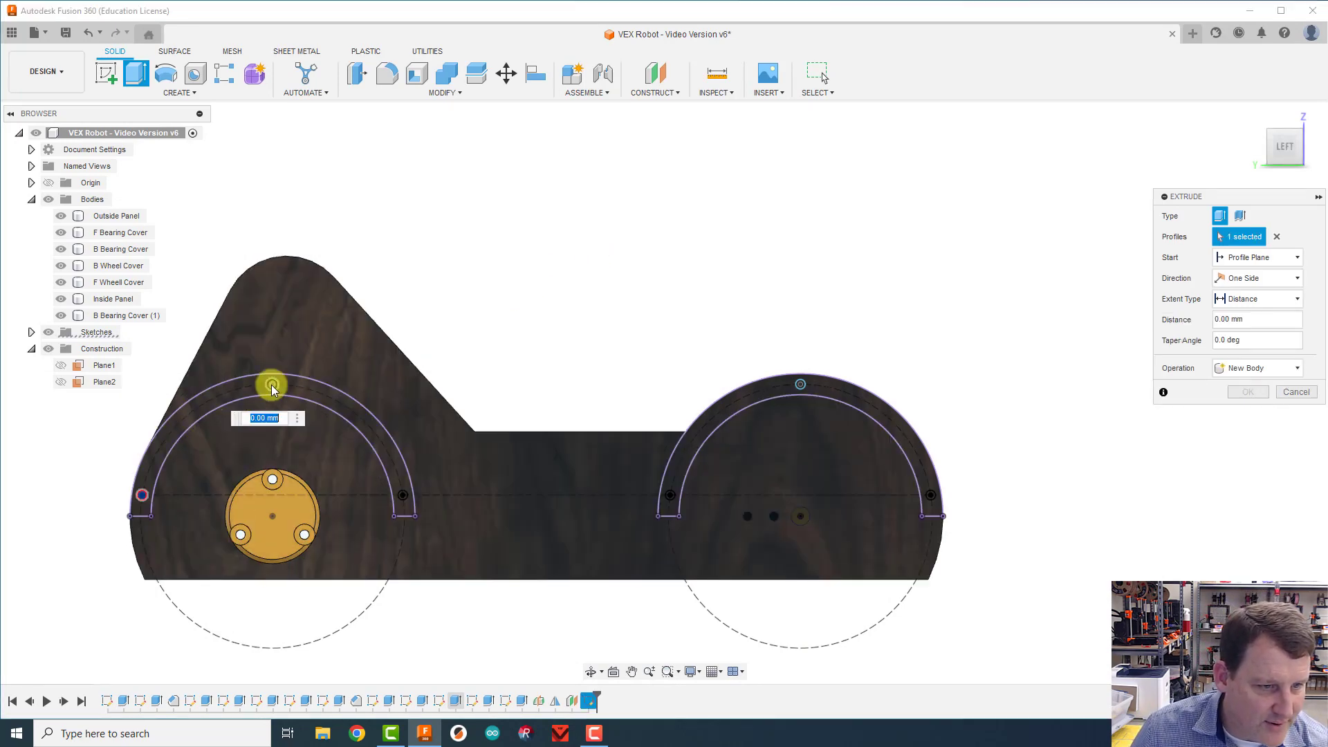
{"action": "left_click", "coordinate": [272, 385]}
{"action": "left_click", "coordinate": [398, 492]}
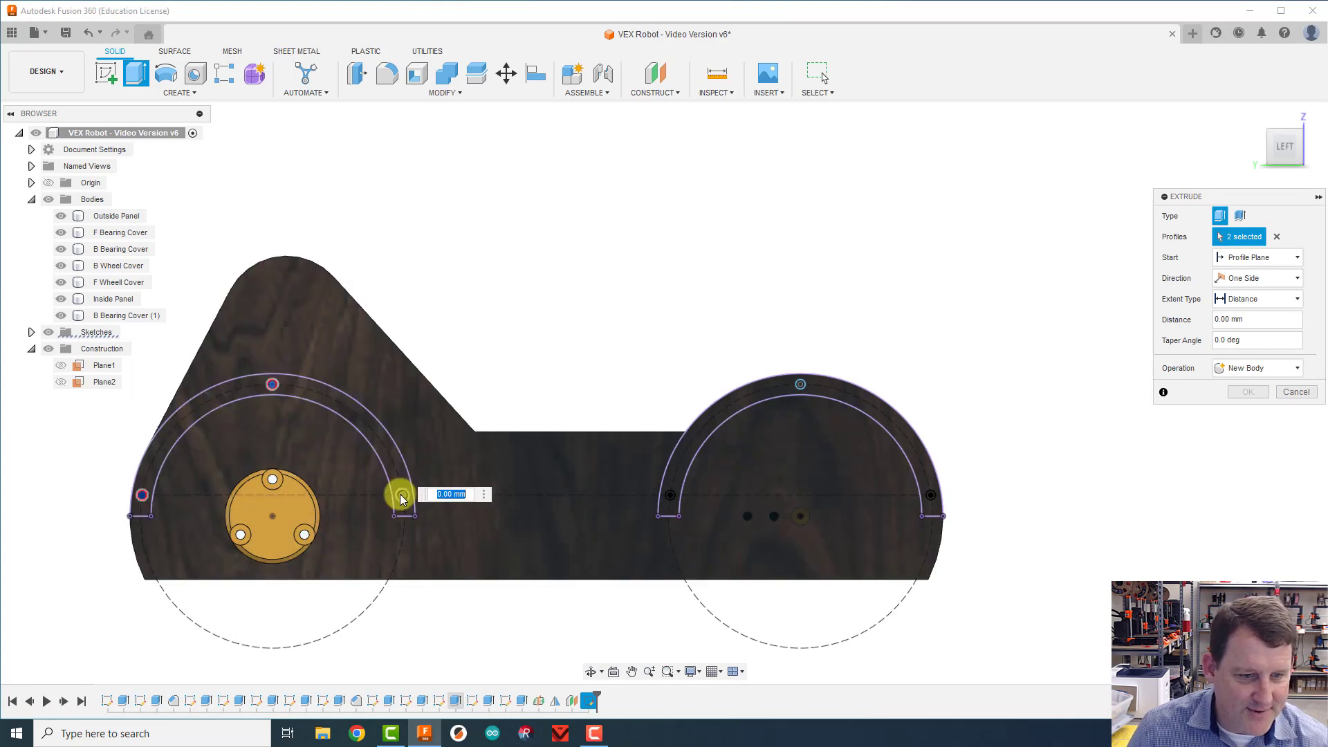
{"action": "left_click", "coordinate": [670, 495]}
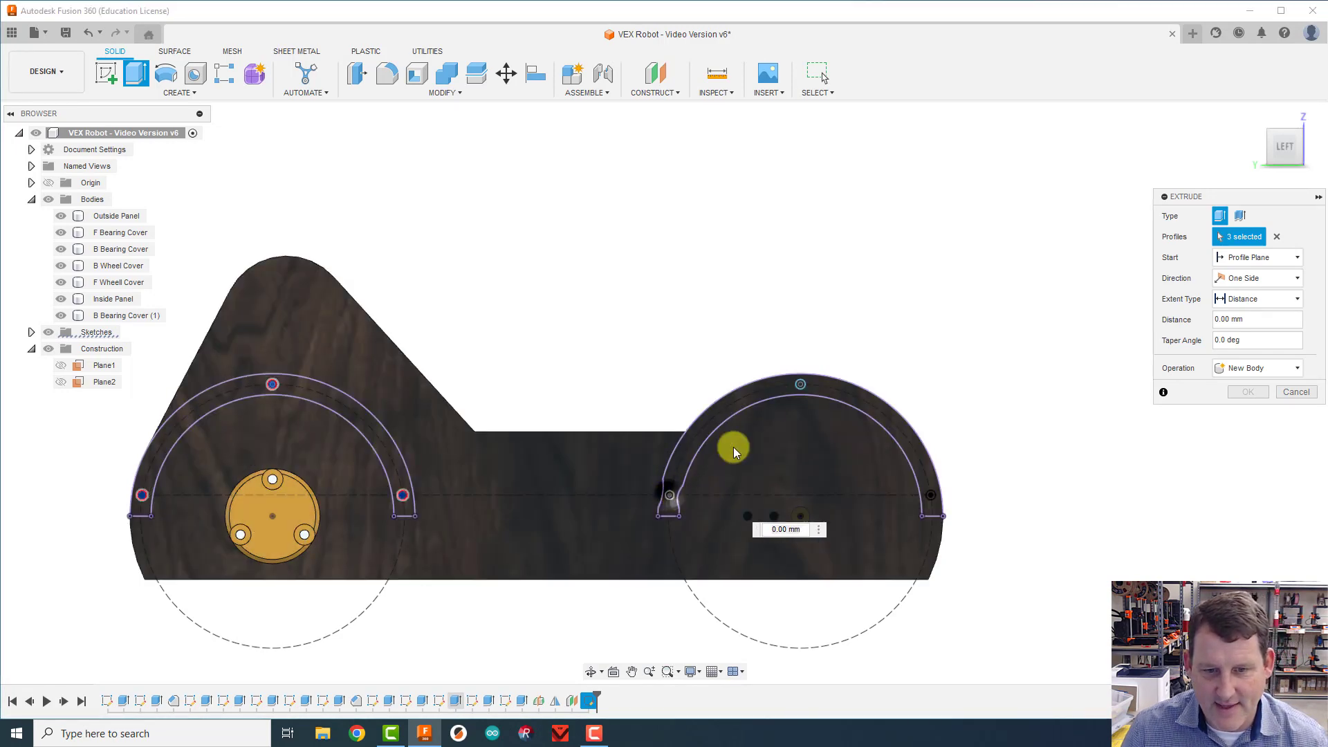
{"action": "left_click", "coordinate": [800, 385]}
{"action": "left_click", "coordinate": [801, 385]}
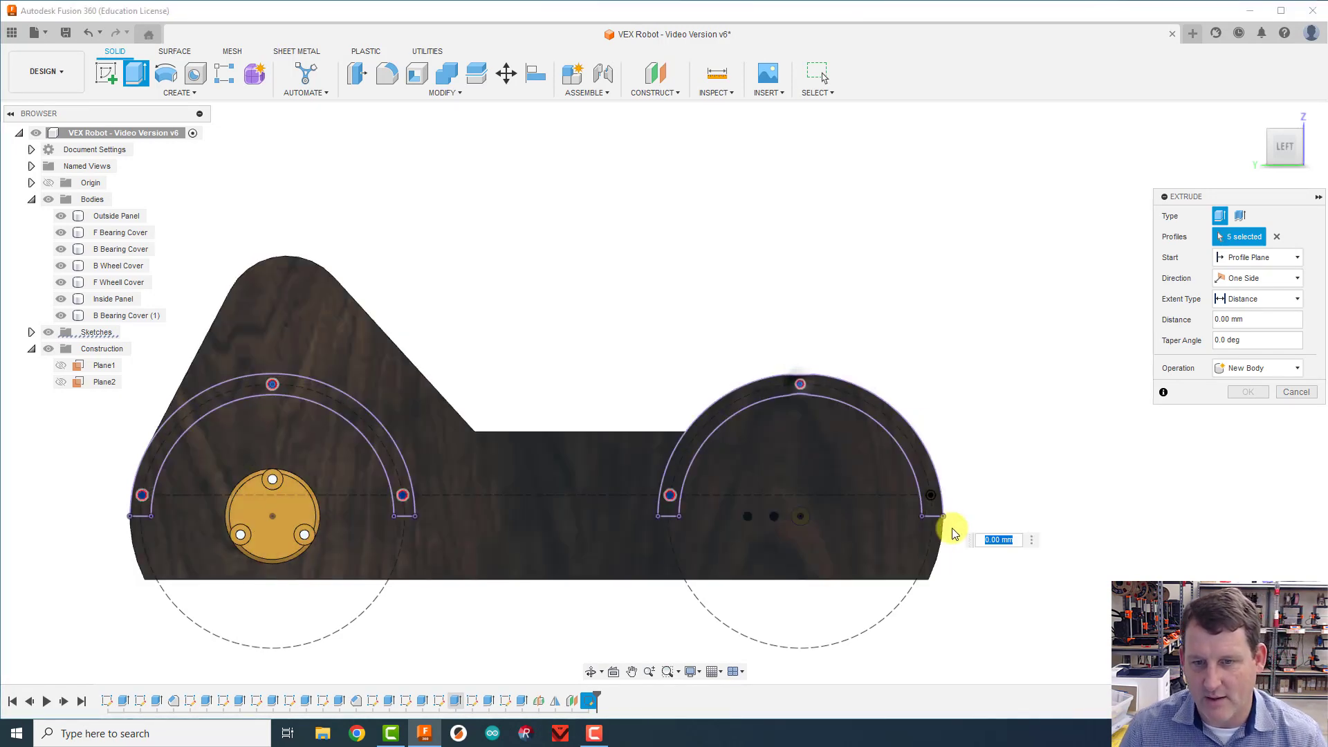
{"action": "left_click", "coordinate": [930, 495]}
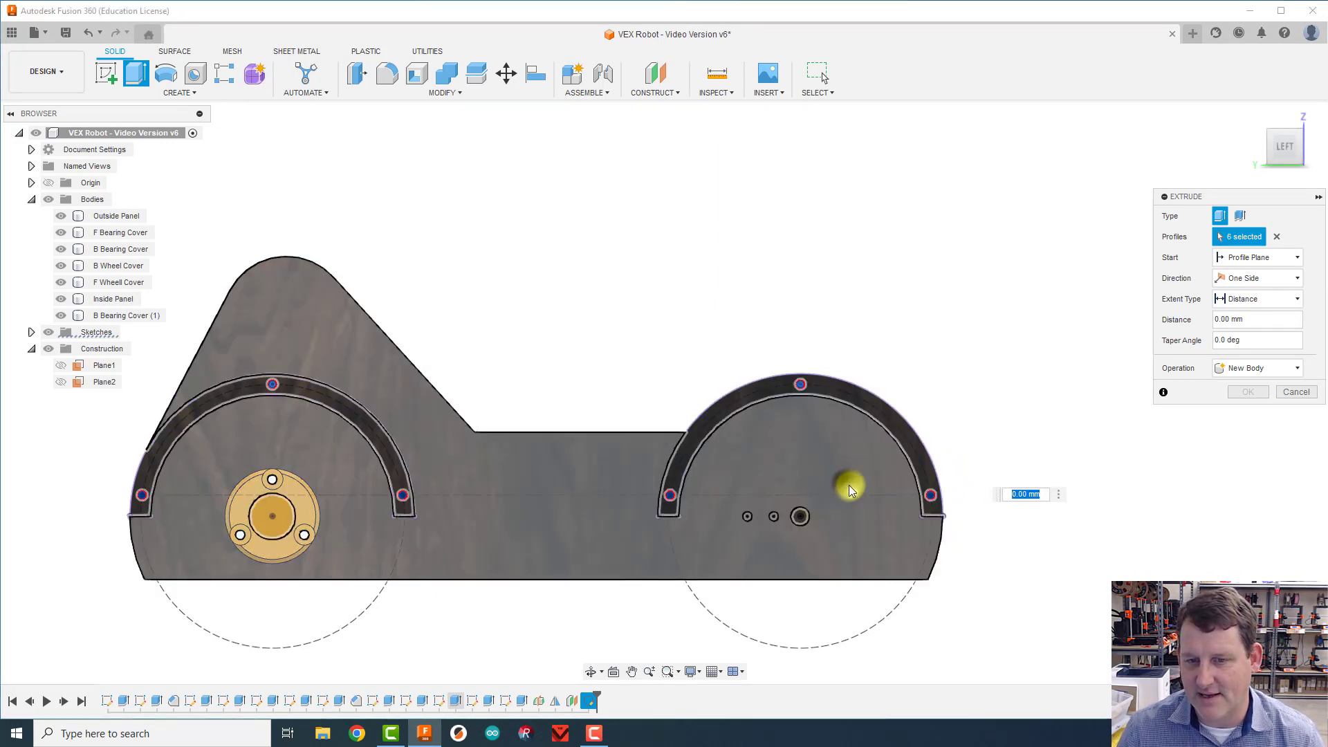
{"action": "left_click", "coordinate": [849, 484]}
{"action": "left_click", "coordinate": [847, 461]}
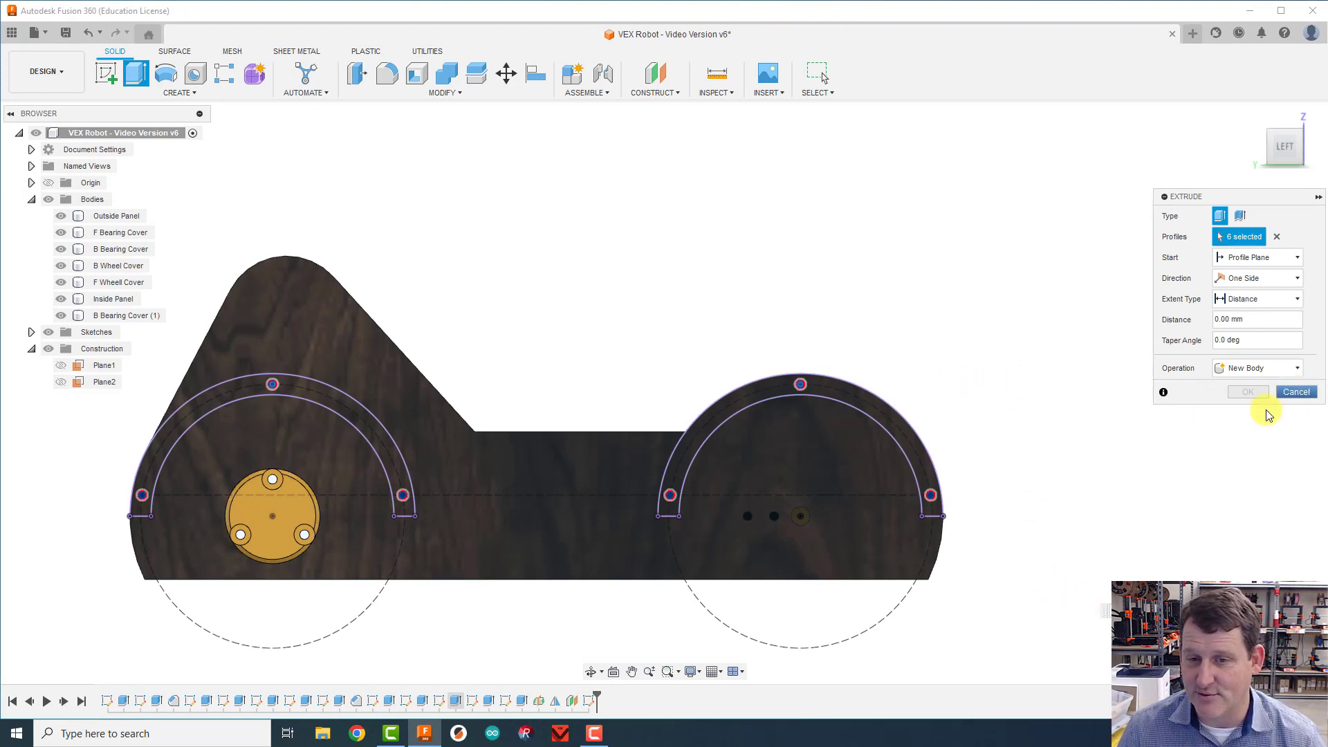
{"action": "left_click_drag", "start_coordinate": [1286, 145], "coordinate": [1191, 182]}
{"action": "left_click_drag", "start_coordinate": [877, 561], "coordinate": [984, 482]}
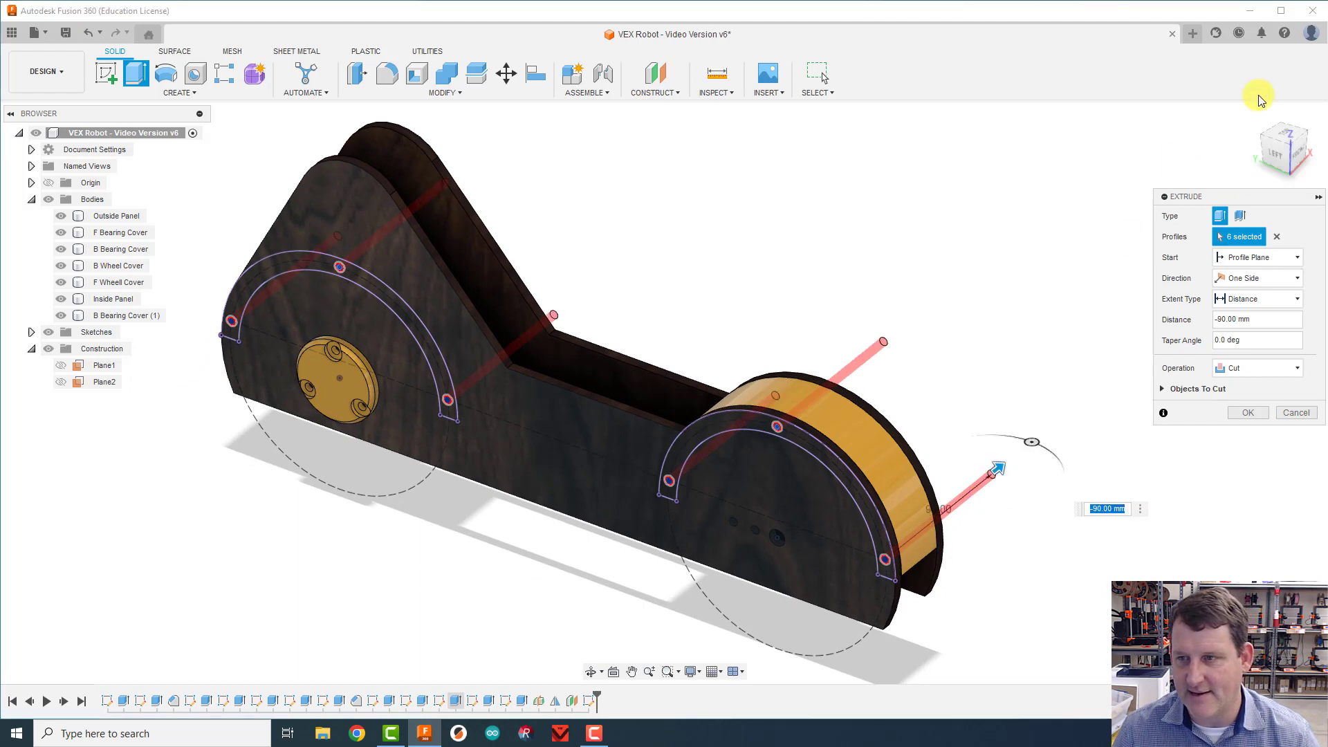
{"action": "left_click_drag", "start_coordinate": [1287, 146], "coordinate": [1219, 154]}
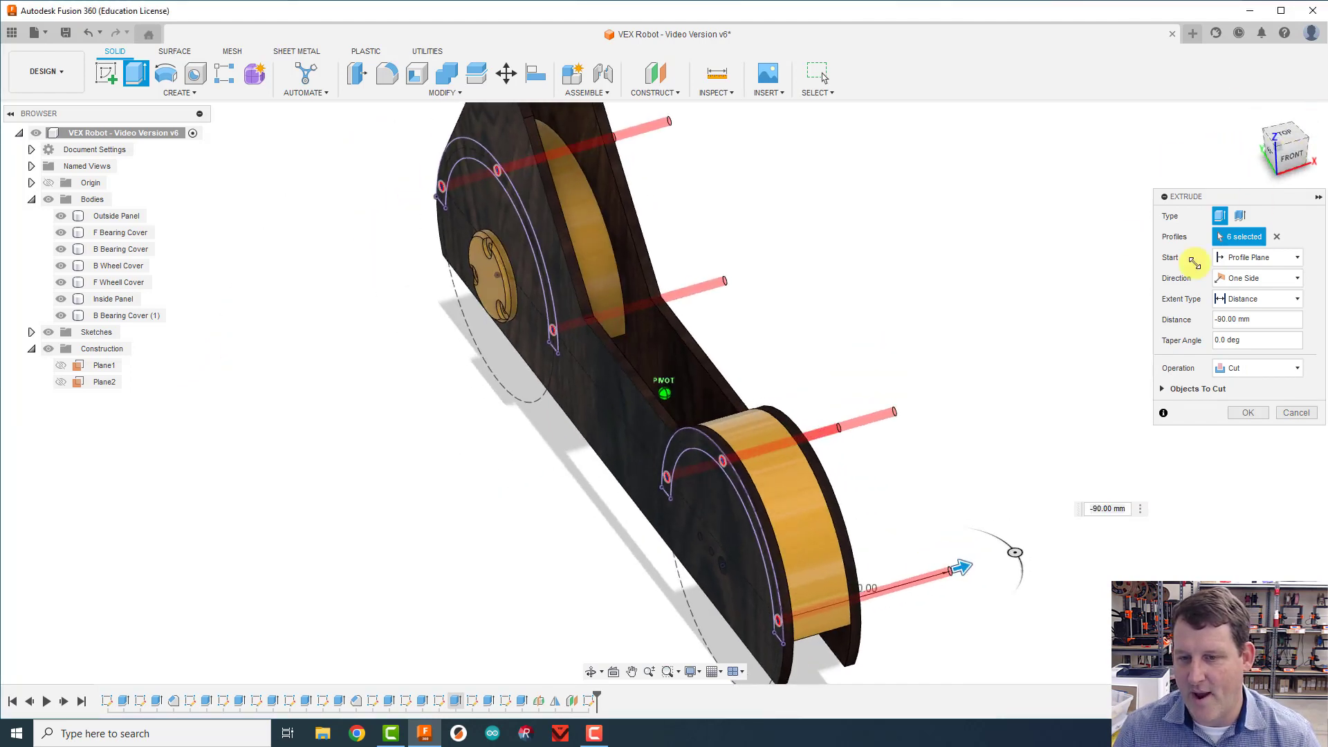
{"action": "left_click", "coordinate": [1251, 304]}
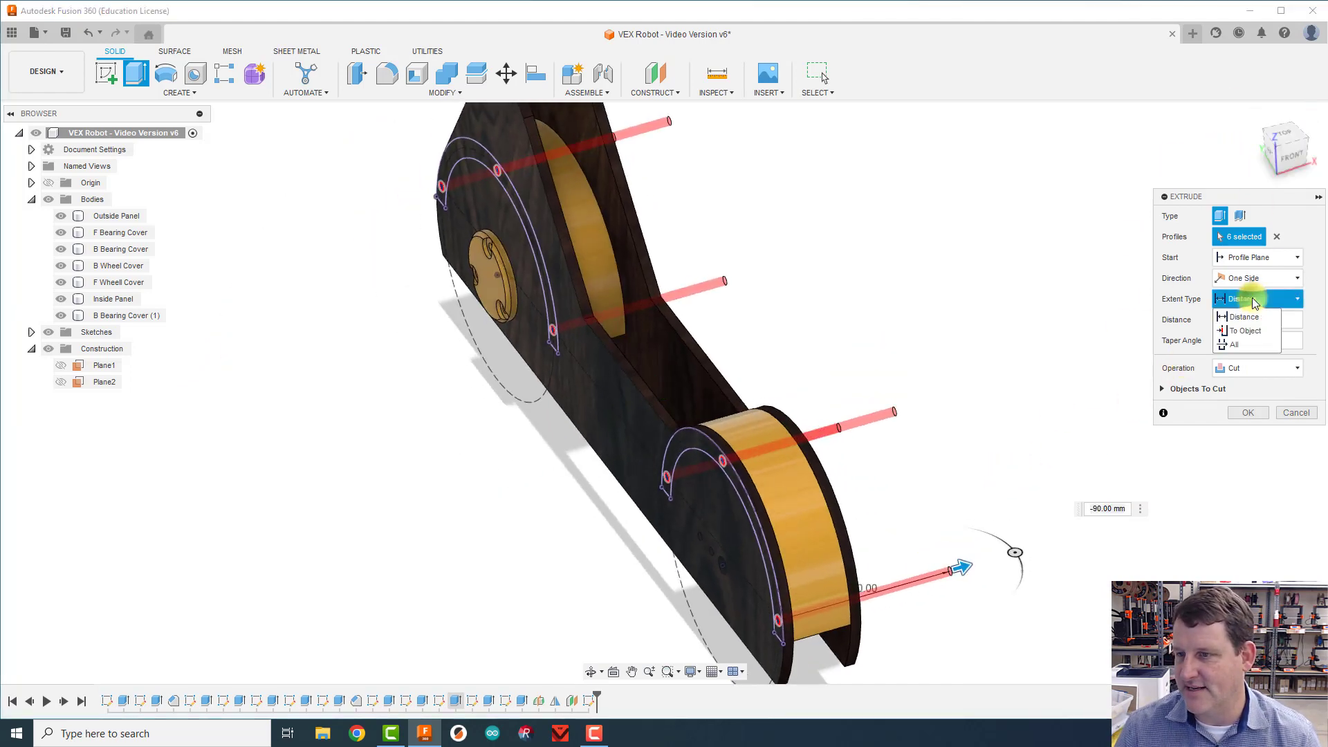
{"action": "left_click", "coordinate": [1242, 344]}
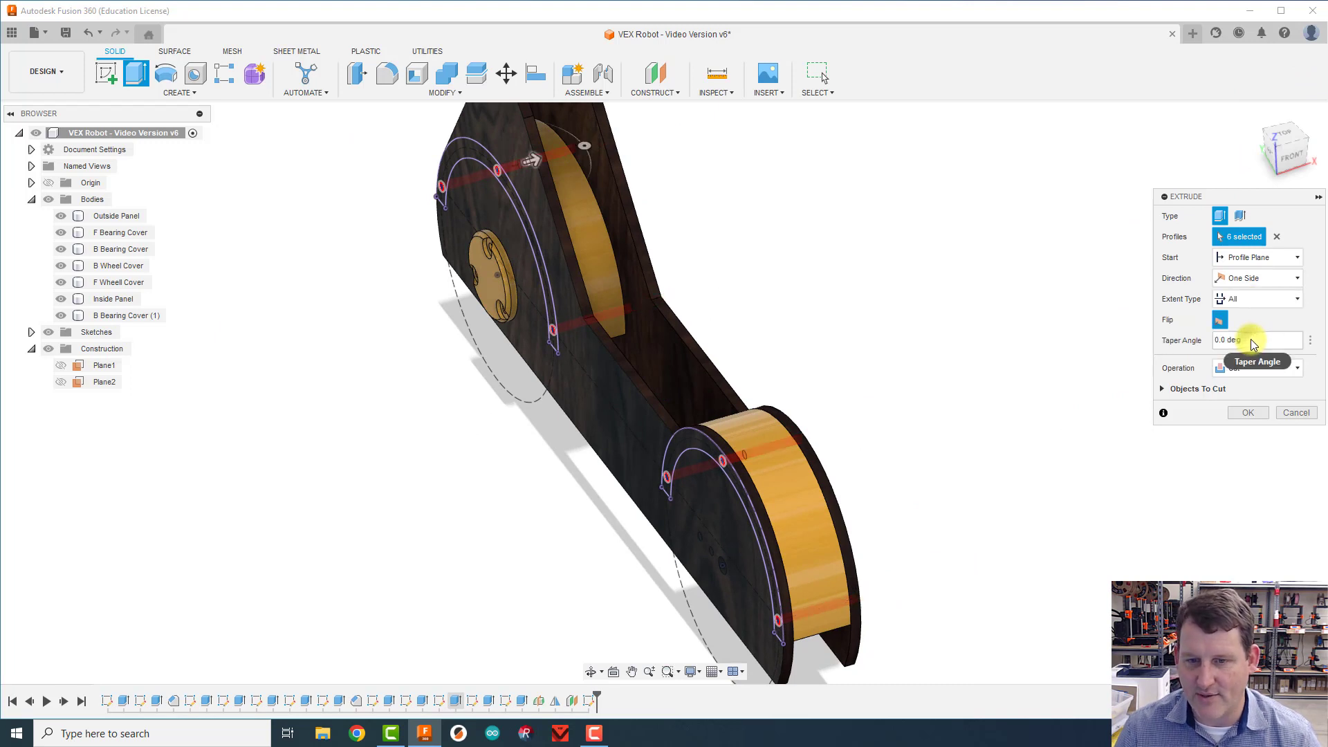
{"action": "left_click", "coordinate": [1248, 413]}
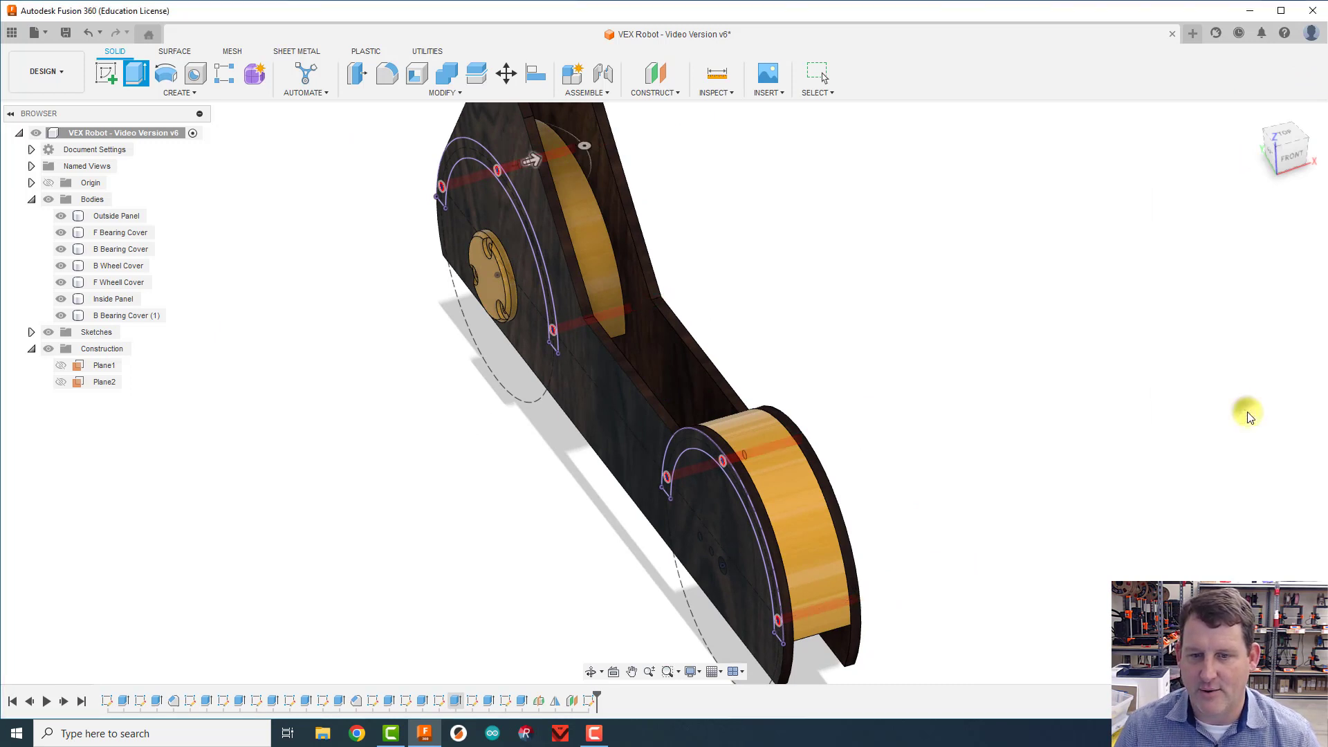
Step: Examine the six screw holes through the side assembly from the left side and in the isometric home view
{"action": "left_click", "coordinate": [1281, 146]}
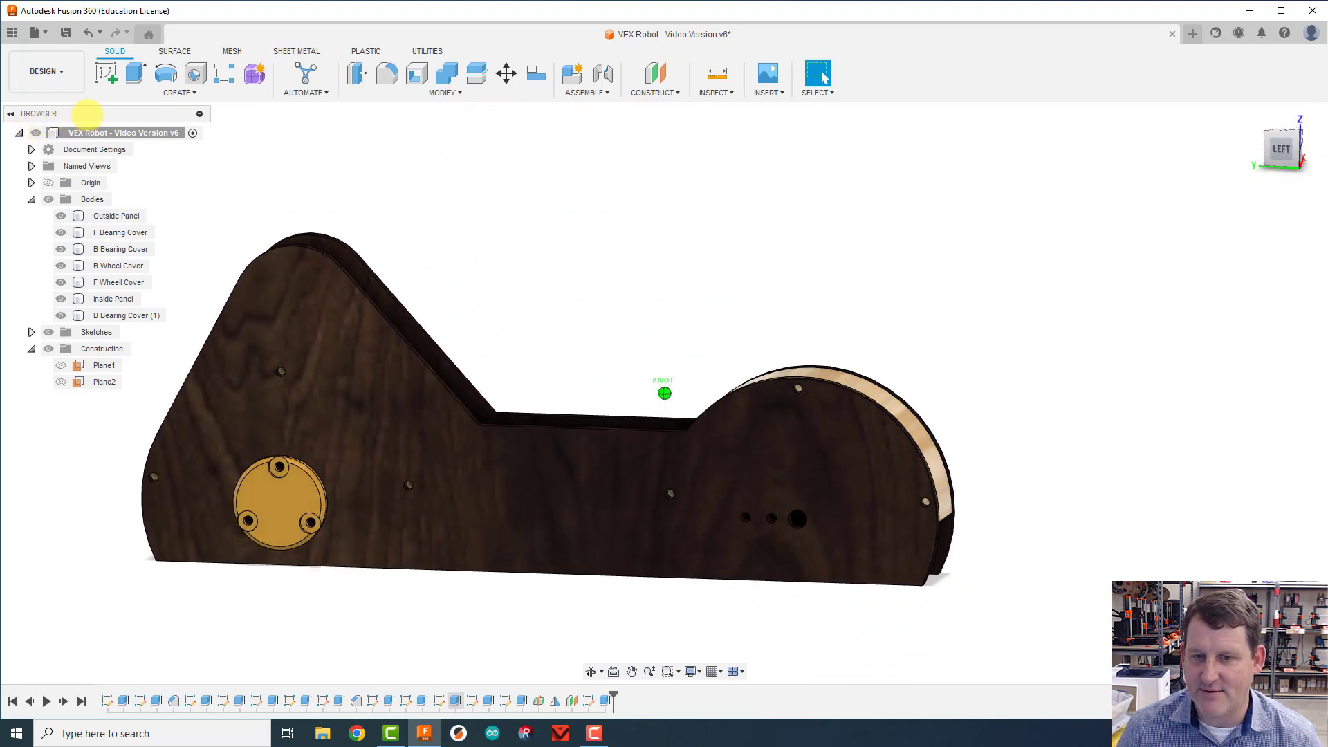
{"action": "left_click", "coordinate": [1276, 150]}
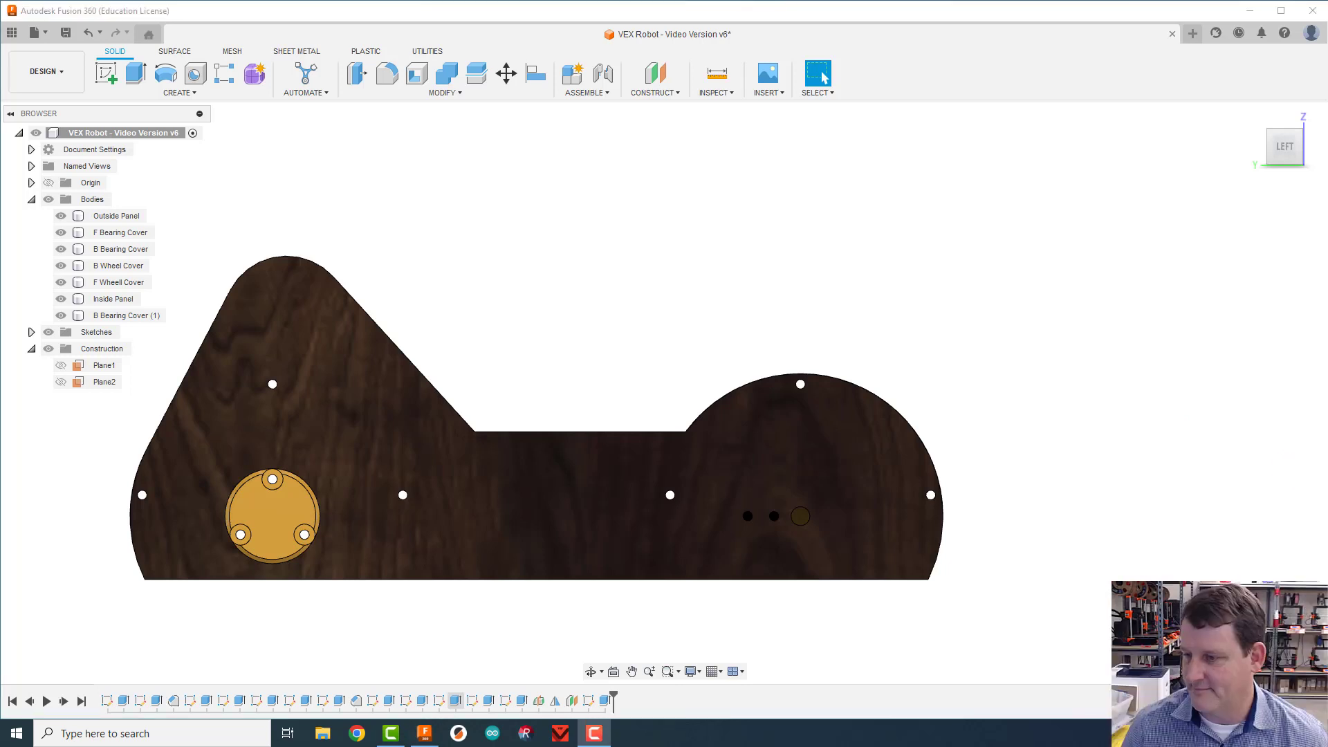
{"action": "left_click", "coordinate": [1255, 119]}
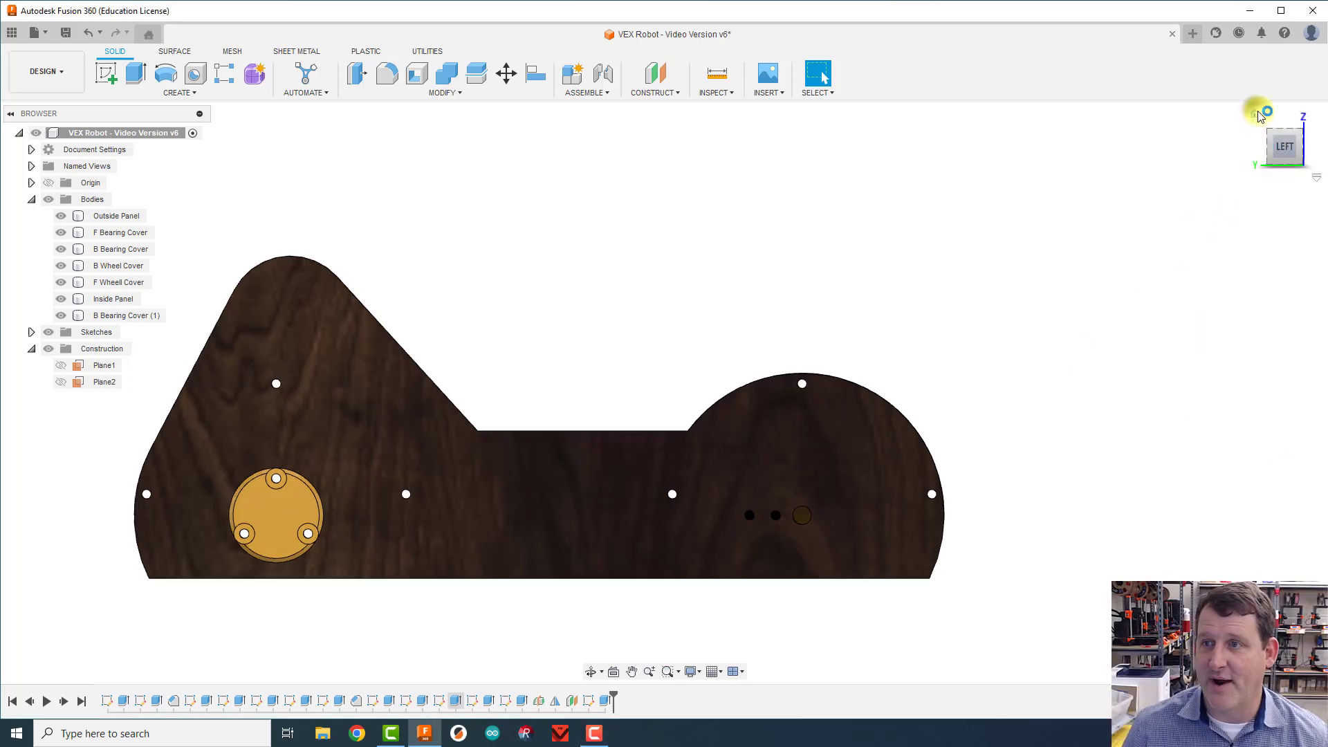
{"action": "left_click", "coordinate": [637, 512]}
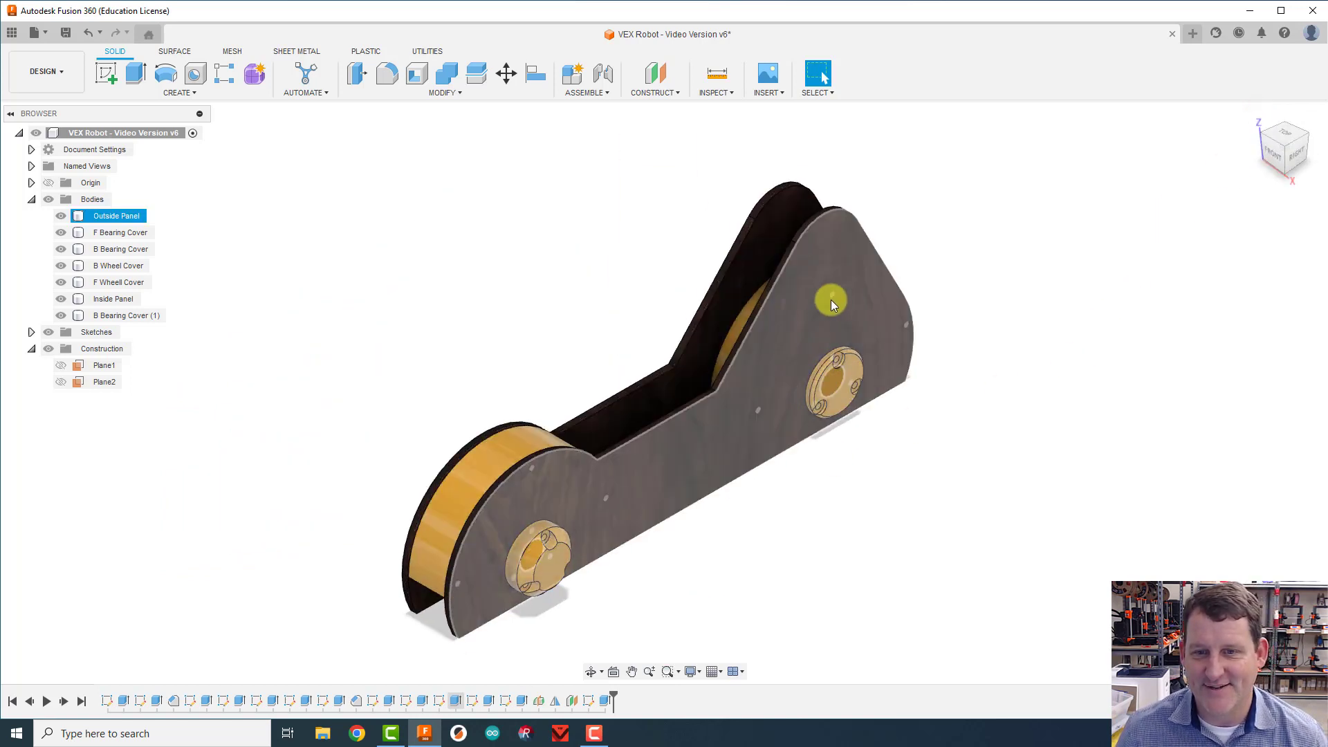
{"action": "left_click", "coordinate": [1031, 316]}
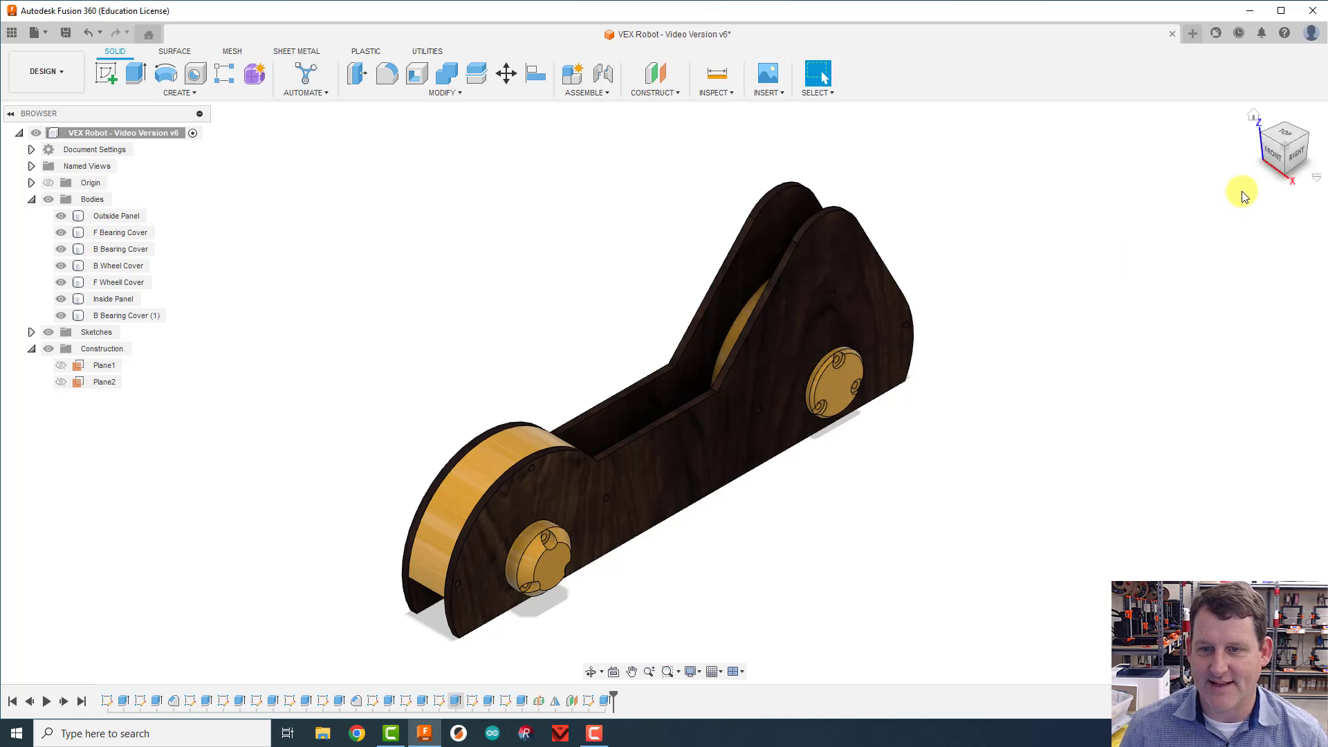
{"action": "scroll", "coordinate": [993, 433], "scroll_direction": "down", "scroll_amount": 4}
{"action": "left_click", "coordinate": [664, 457]}
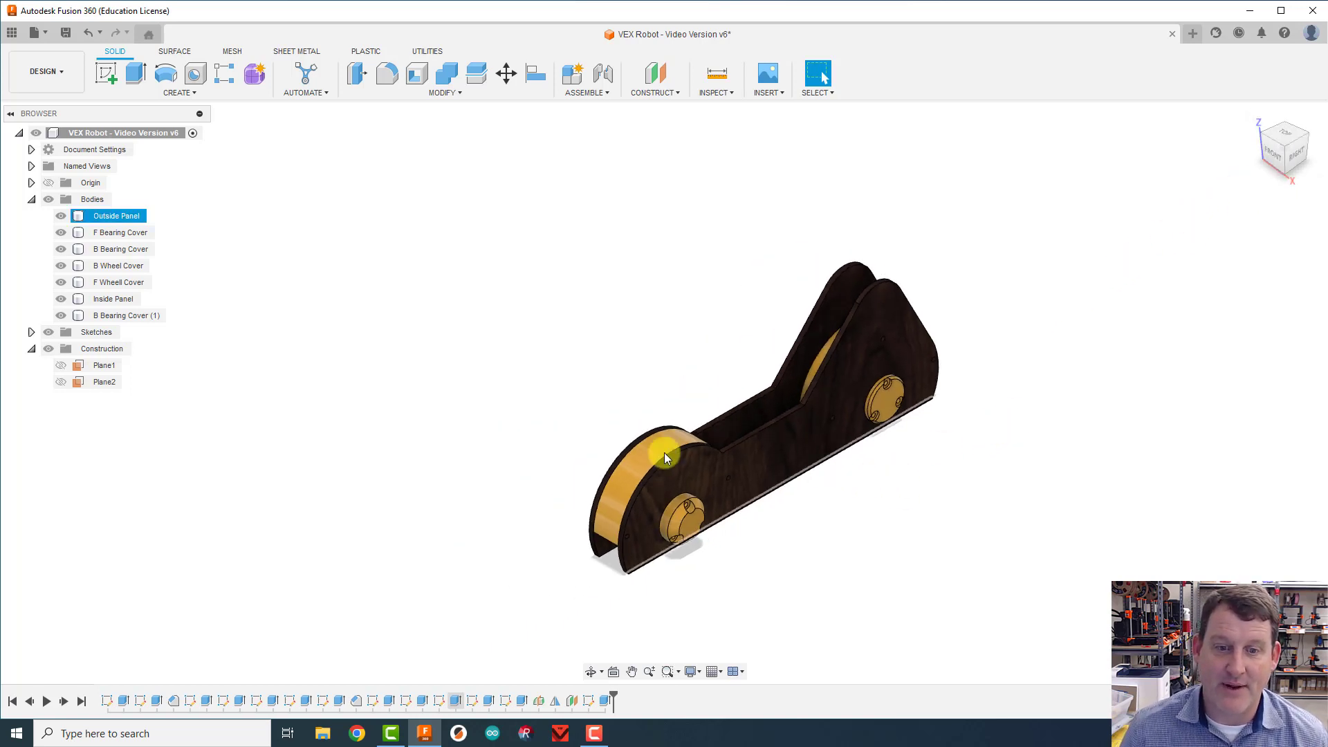
Step: Show the construction plane Plane2 beside the side assembly
{"action": "left_click", "coordinate": [230, 348]}
{"action": "left_click", "coordinate": [60, 382]}
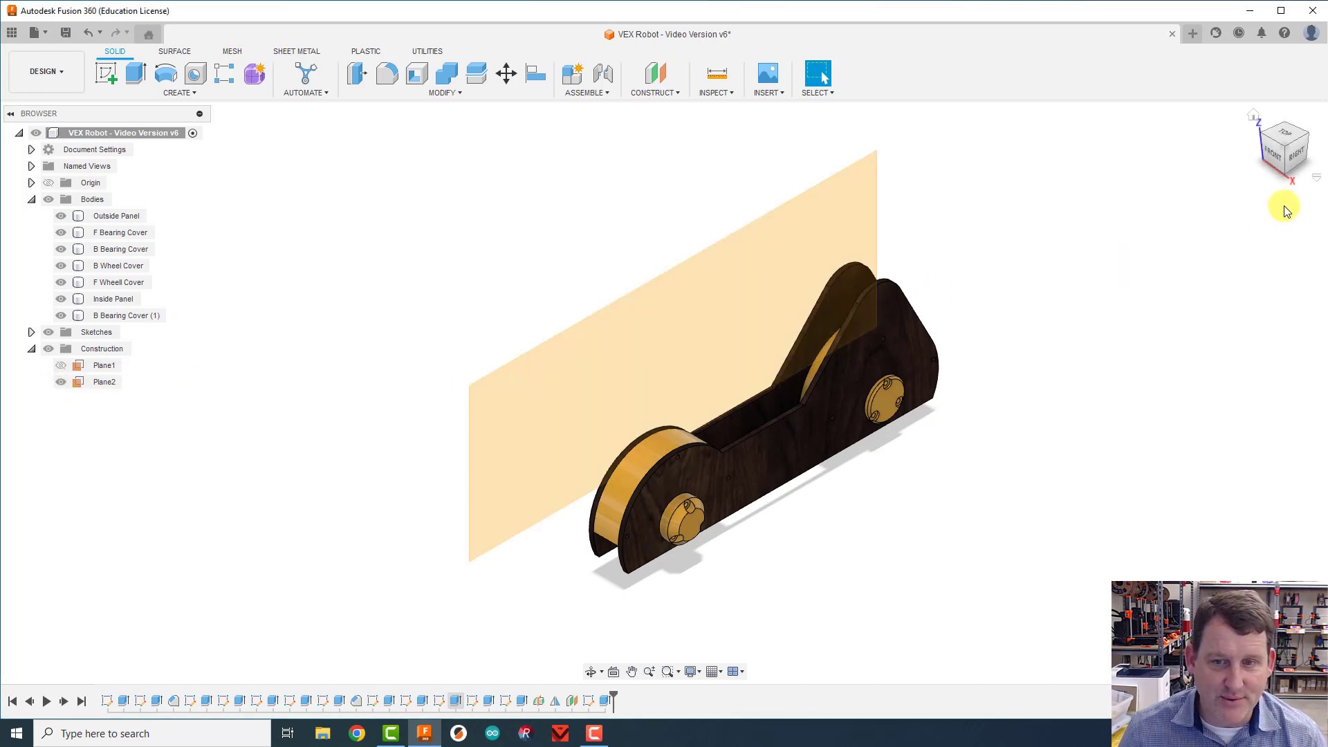
{"action": "left_click_drag", "start_coordinate": [1289, 142], "coordinate": [1327, 154]}
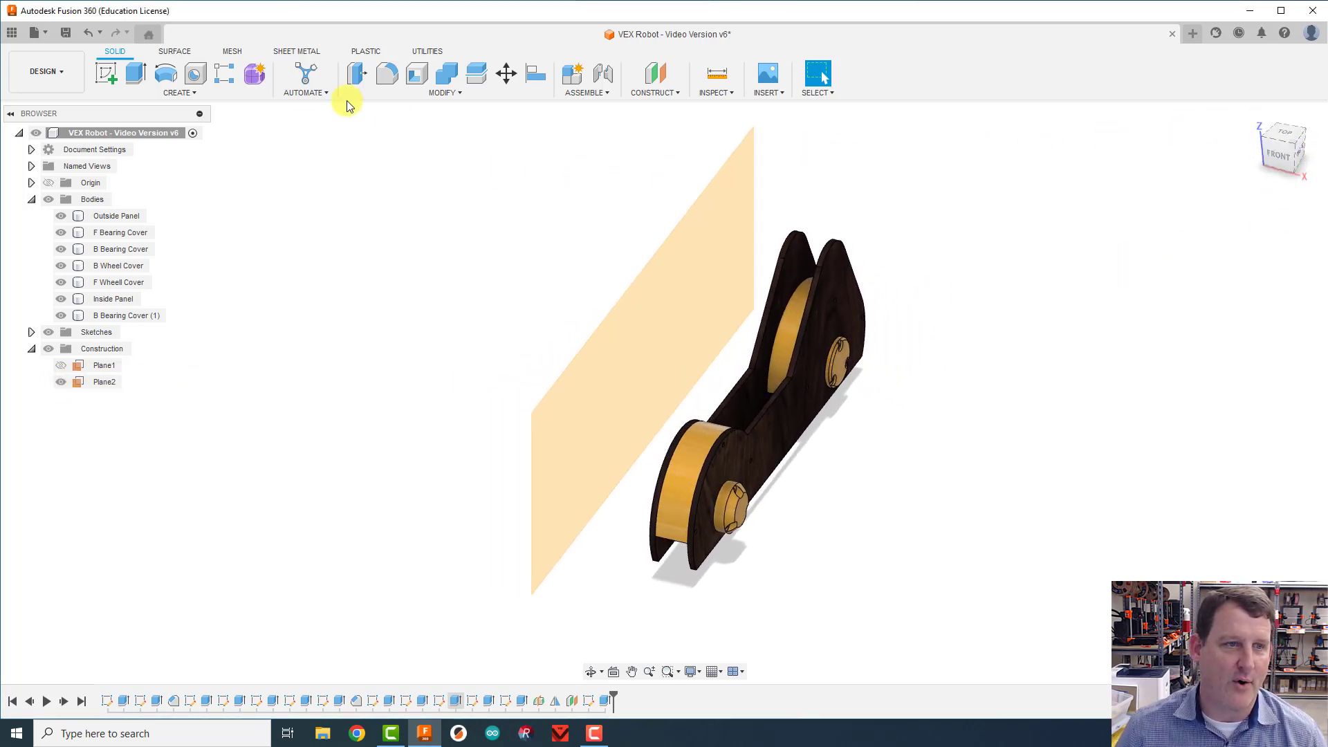
Step: Mirror all seven bodies, from the Outside Panel to B Bearing Cover (1), across Plane2 as new bodies
{"action": "left_click", "coordinate": [186, 92]}
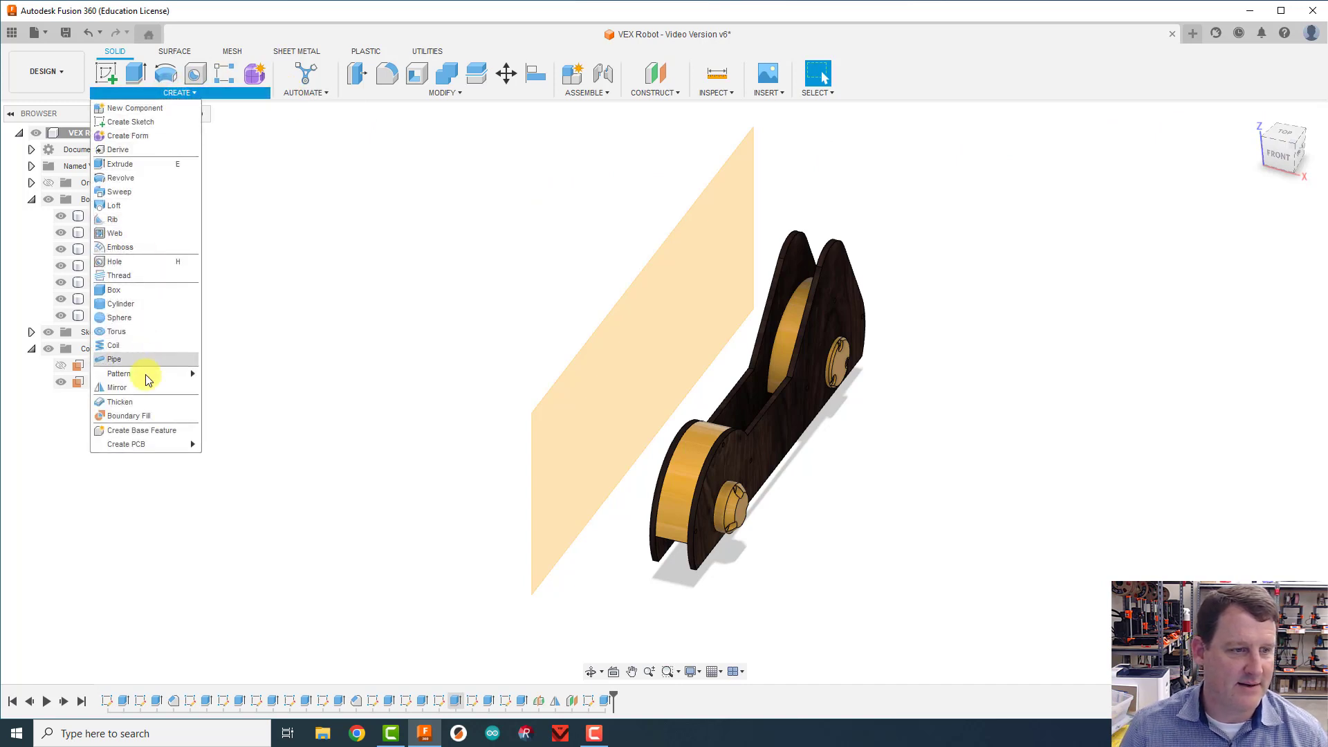
{"action": "left_click", "coordinate": [118, 387]}
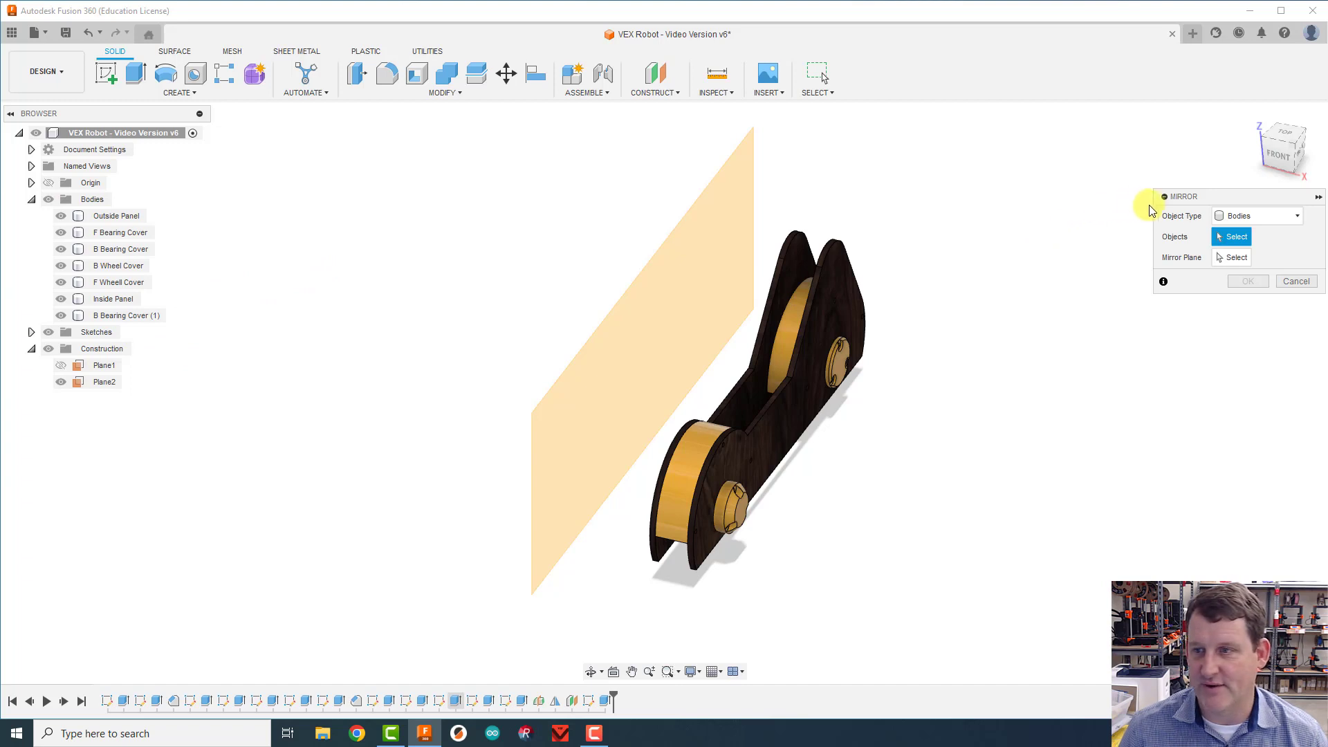
{"action": "left_click", "coordinate": [1268, 215]}
{"action": "left_click", "coordinate": [1257, 236]}
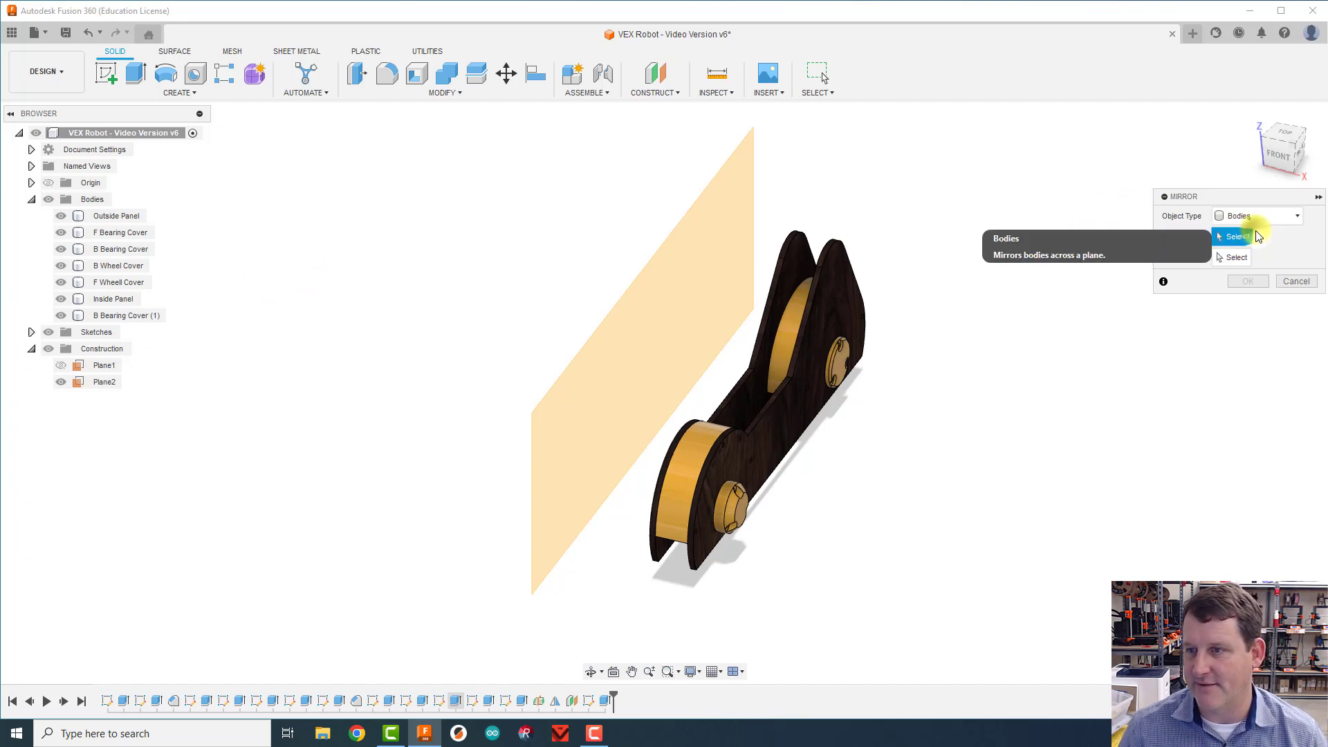
{"action": "left_click", "coordinate": [131, 219]}
{"action": "left_click", "coordinate": [128, 234]}
{"action": "left_click", "coordinate": [127, 250]}
{"action": "left_click", "coordinate": [126, 266]}
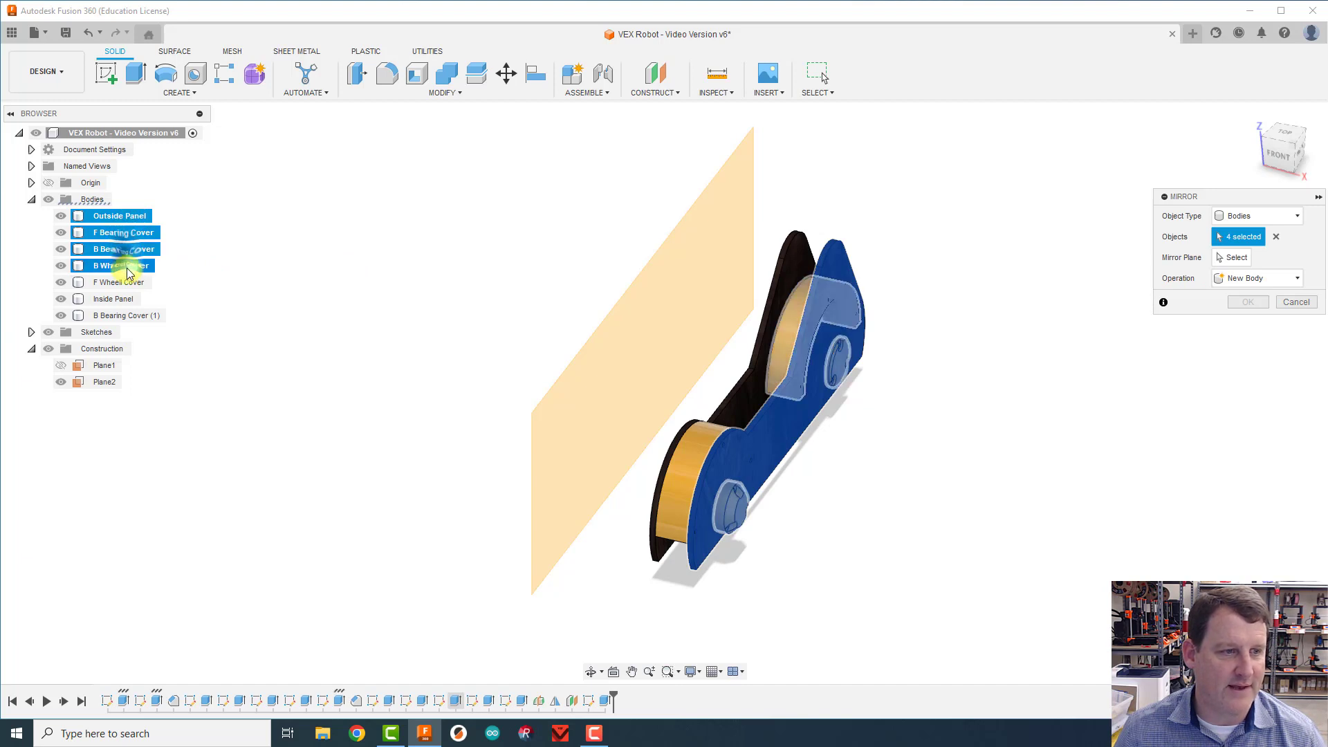
{"action": "left_click", "coordinate": [121, 282]}
{"action": "left_click", "coordinate": [123, 314]}
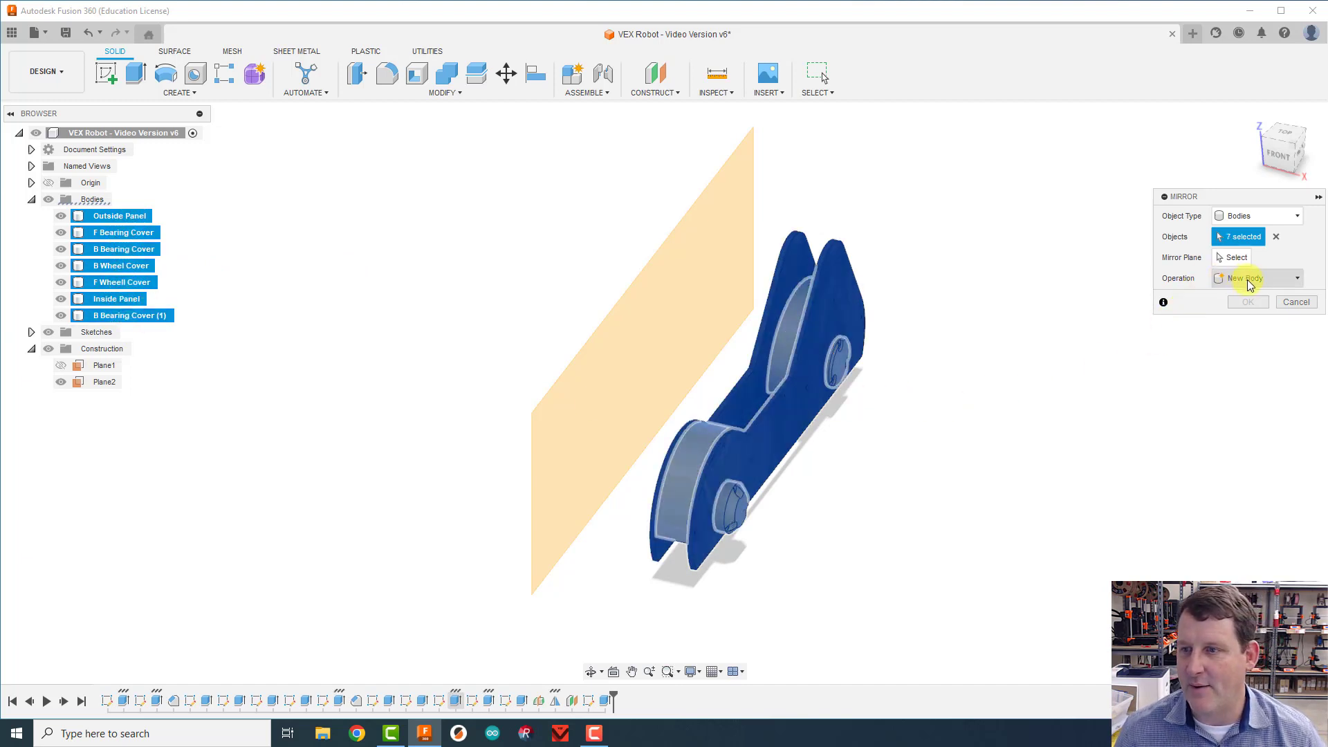
{"action": "left_click", "coordinate": [1231, 259]}
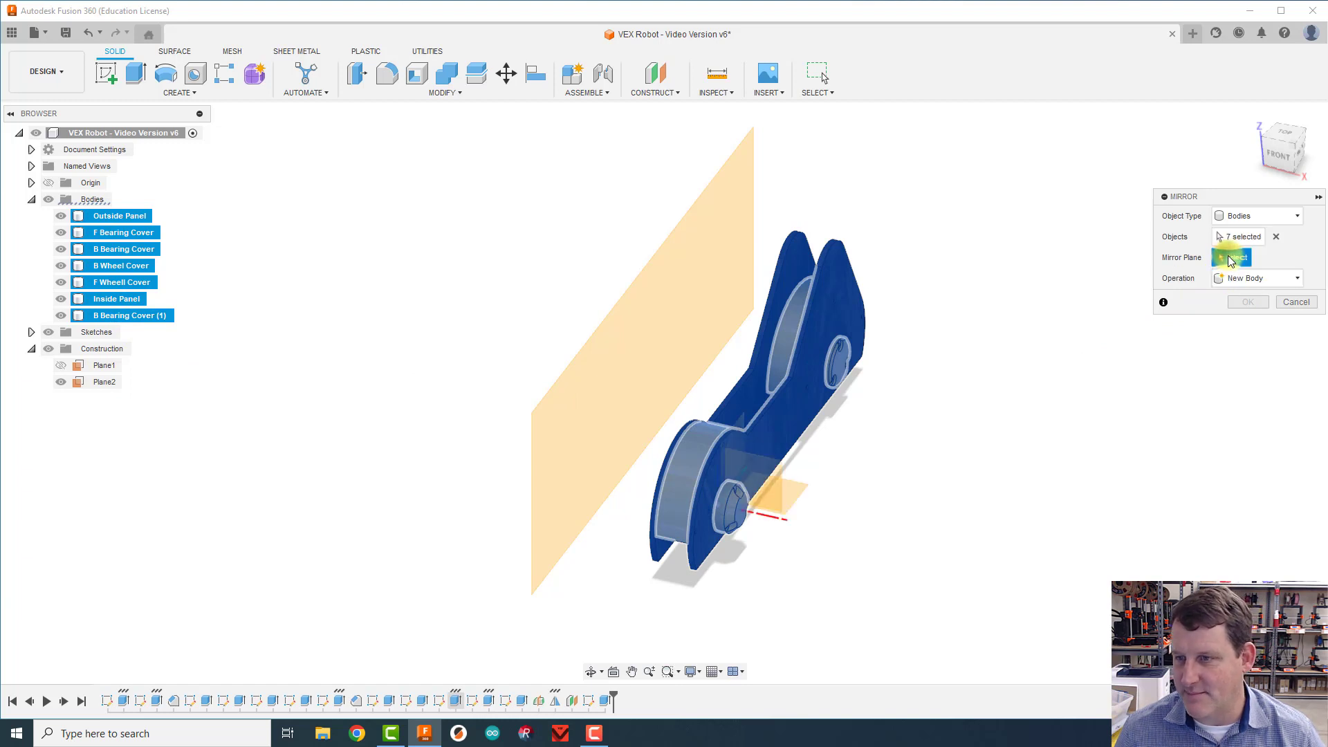
{"action": "left_click", "coordinate": [666, 262]}
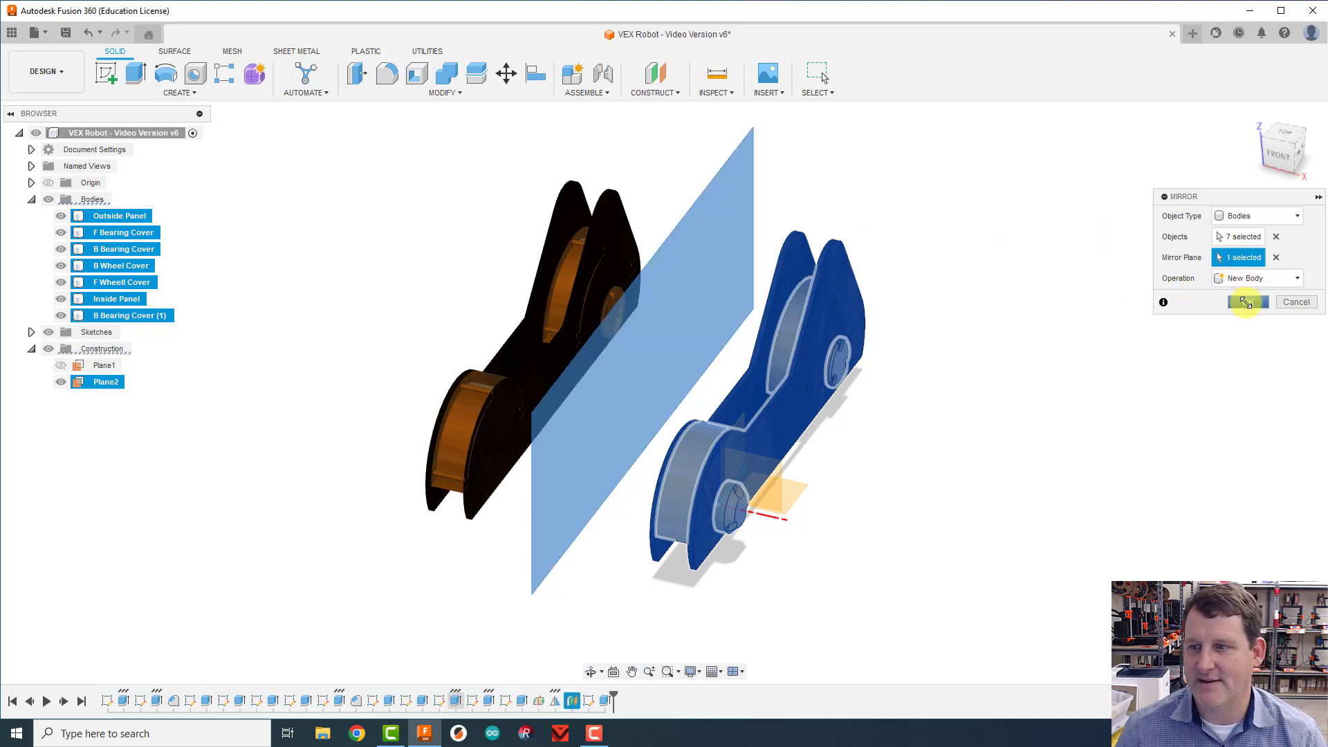
{"action": "left_click_drag", "start_coordinate": [1283, 170], "coordinate": [1266, 181]}
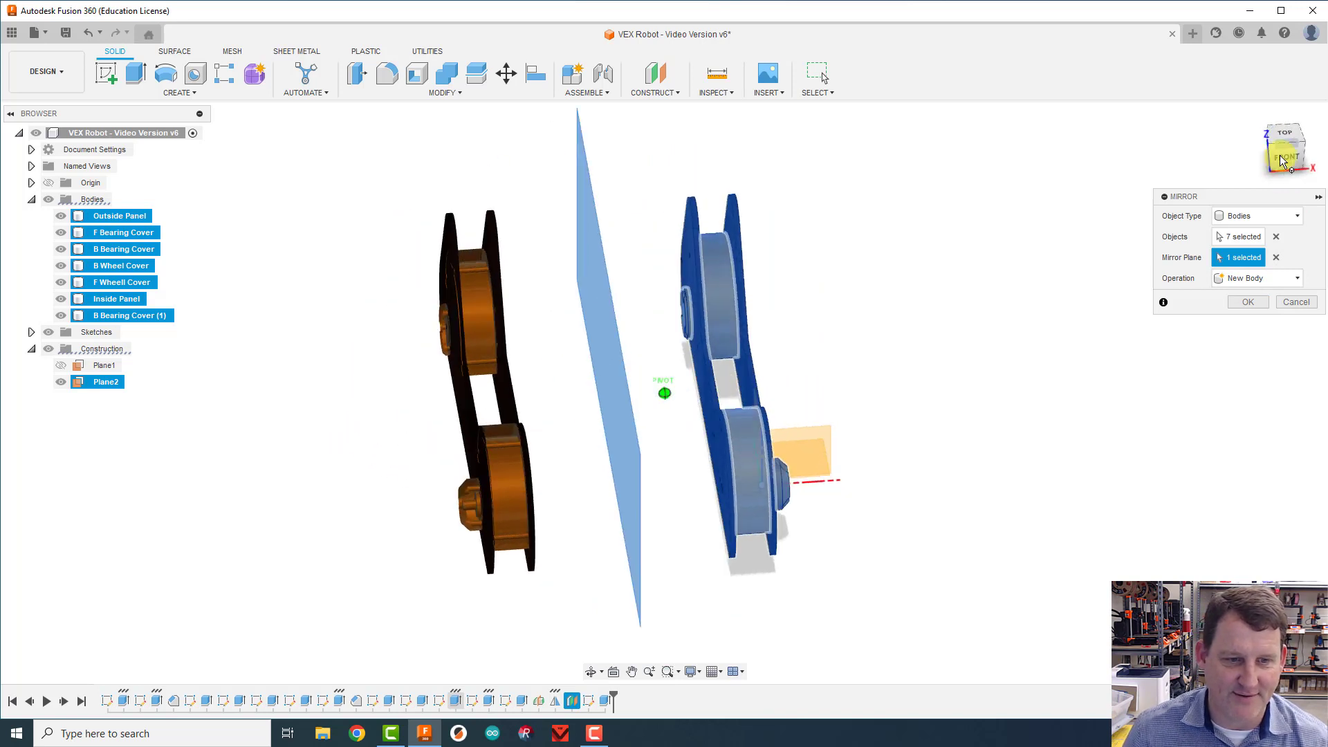
{"action": "left_click", "coordinate": [1238, 305]}
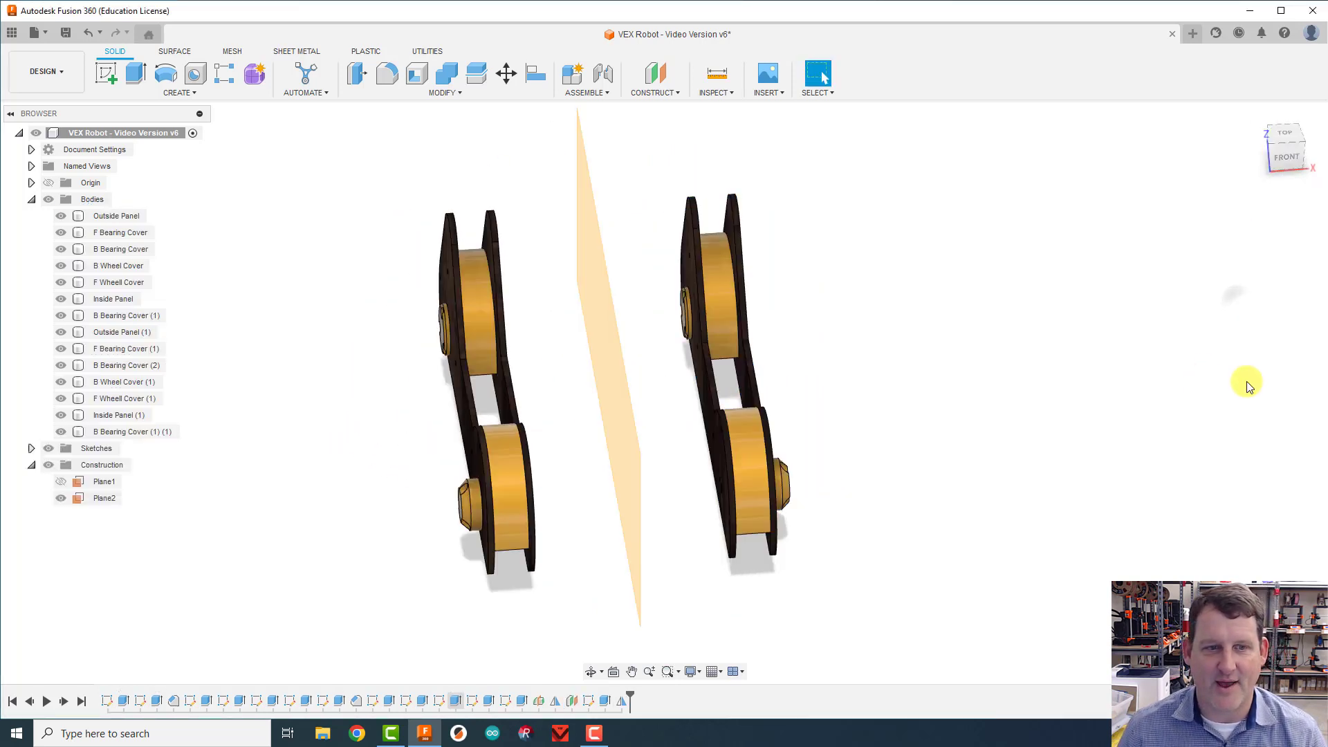
Step: Hide the construction plane Plane2 between the two side assemblies
{"action": "mouse_move", "coordinate": [1305, 153]}
{"action": "left_mouse_down"}
{"action": "mouse_move", "coordinate": [1171, 138]}
{"action": "mouse_move", "coordinate": [937, 168]}
{"action": "mouse_move", "coordinate": [1165, 133]}
{"action": "left_mouse_up"}
{"action": "left_click", "coordinate": [1270, 147]}
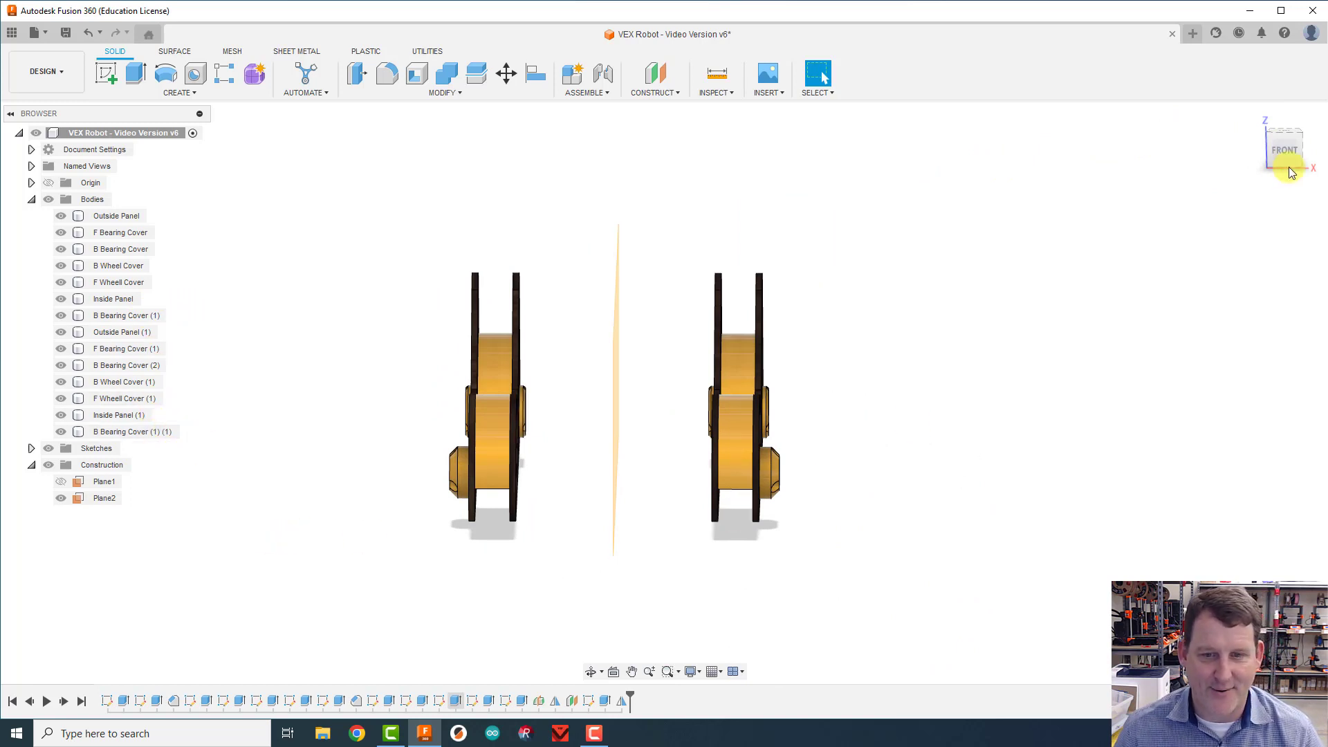
{"action": "left_click_drag", "start_coordinate": [1284, 154], "coordinate": [1317, 153]}
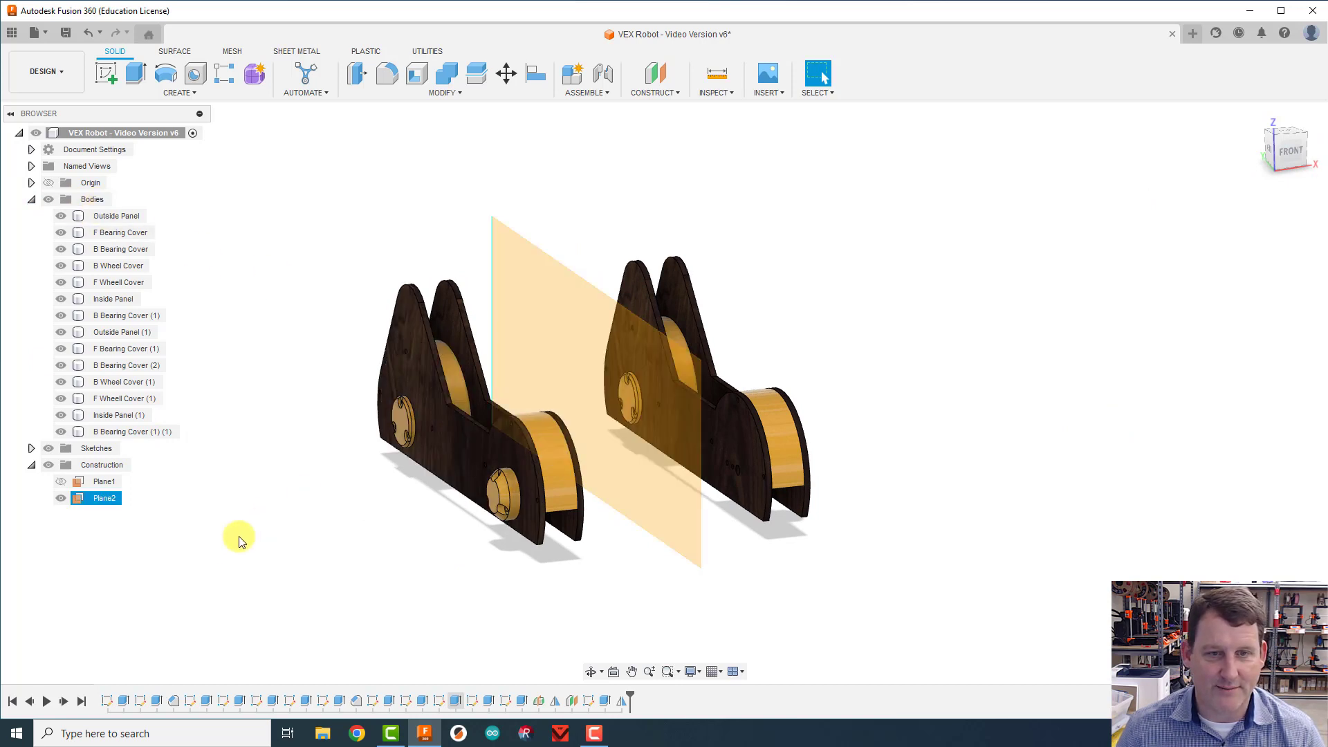
{"action": "left_click", "coordinate": [61, 498]}
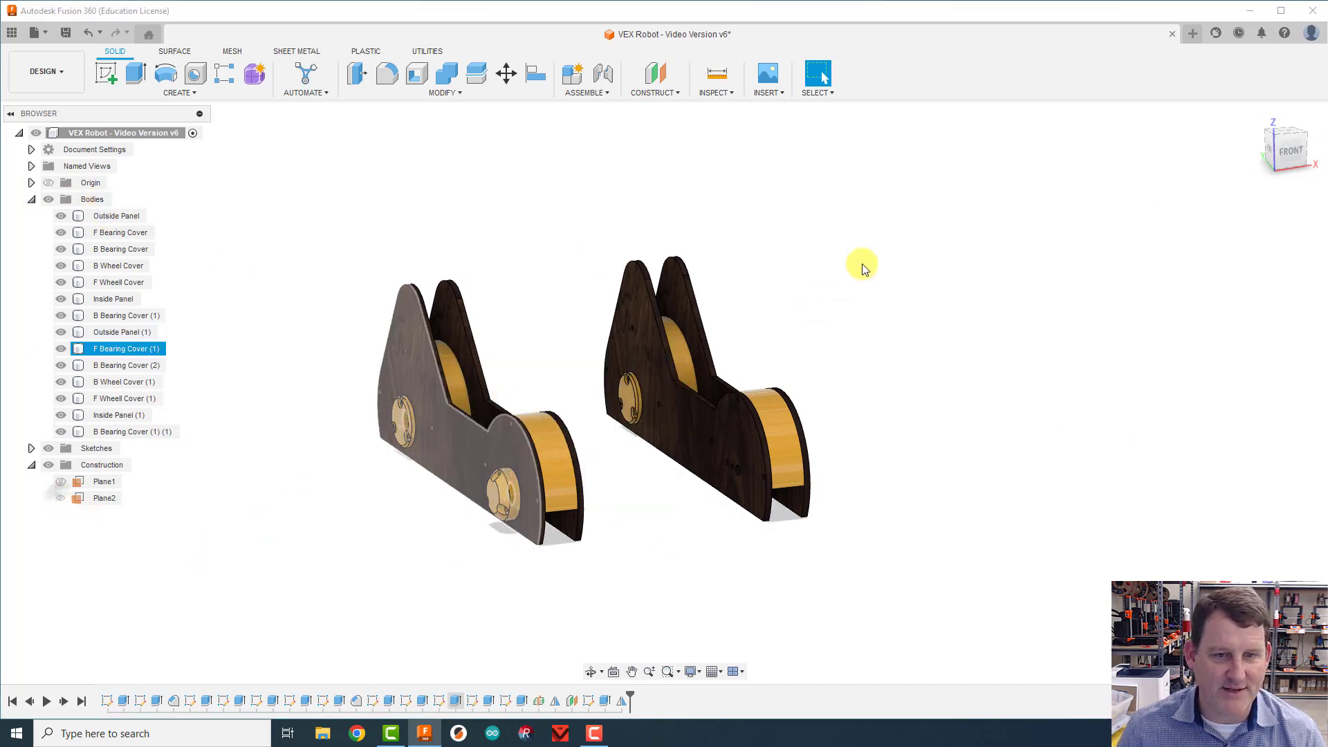
{"action": "left_click", "coordinate": [1255, 119]}
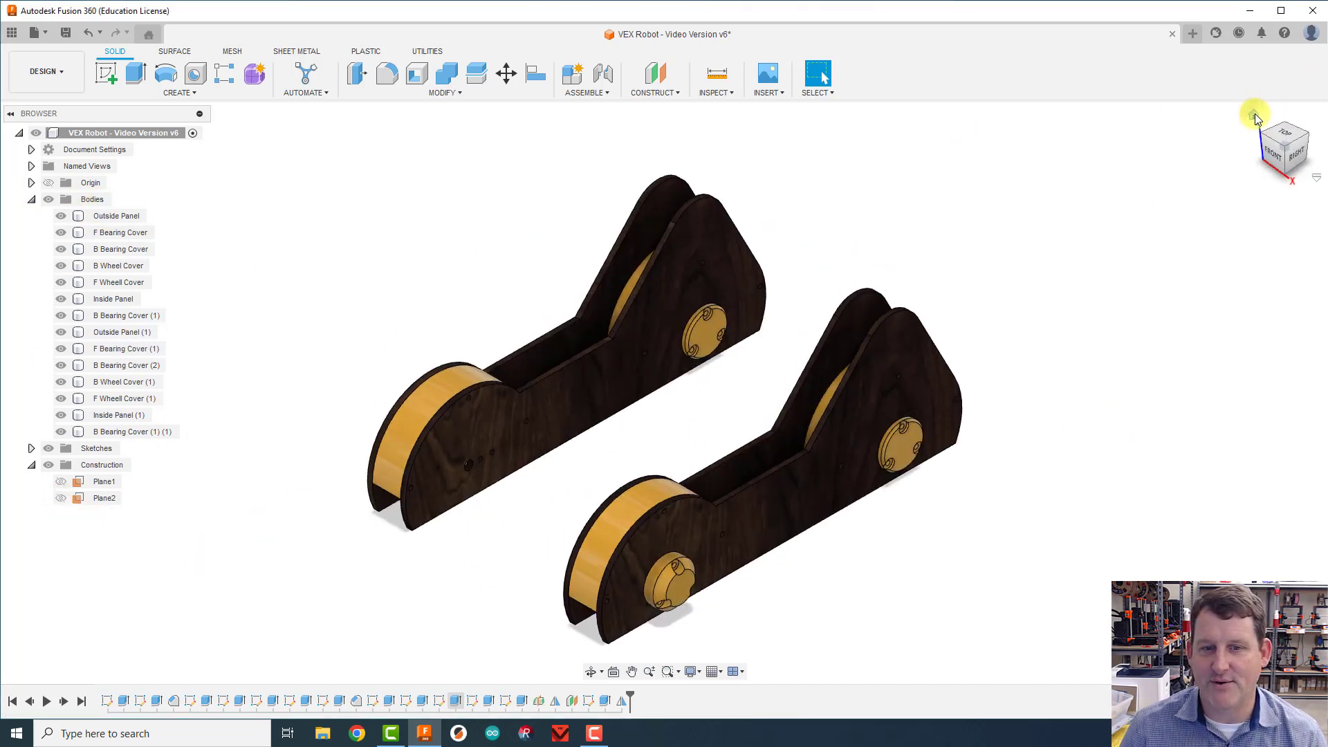